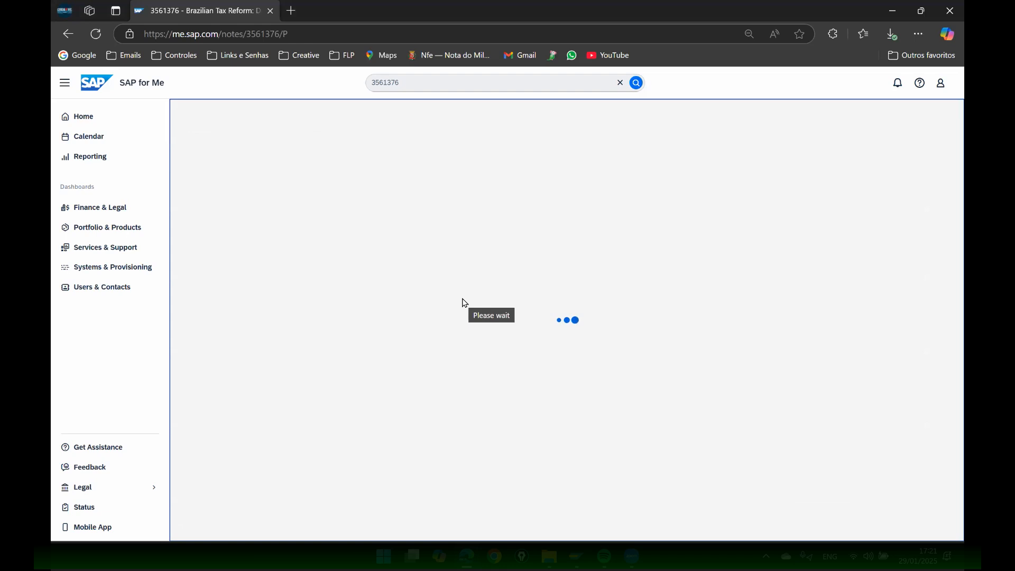
Review SAP Note 3561376's solution section, its minimum Support Package table and the list of notes it refers to
scroll(464, 302, down, 8)
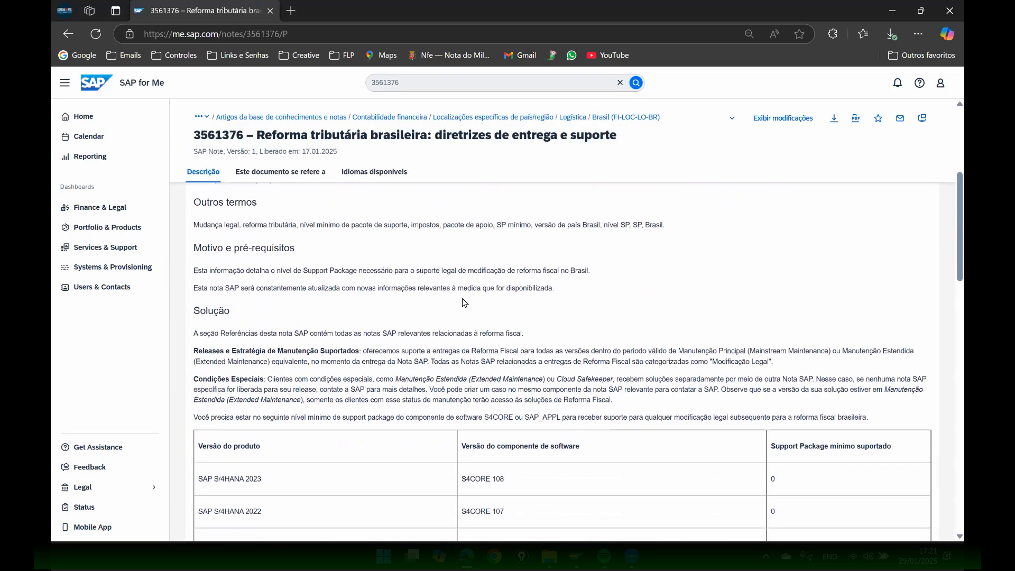
scroll(464, 303, down, 1)
scroll(463, 297, up, 1)
scroll(678, 373, down, 4)
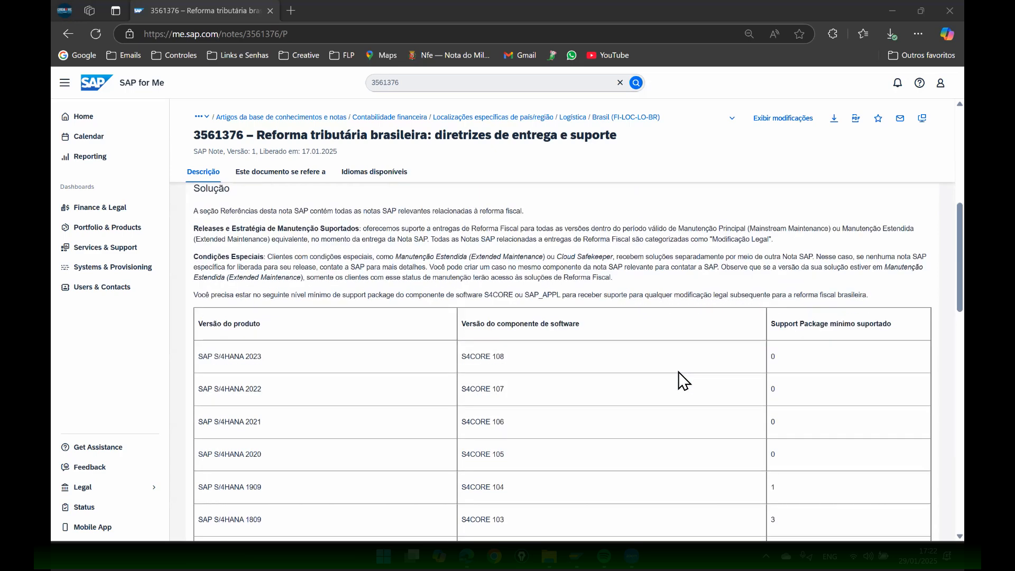
scroll(678, 373, down, 1)
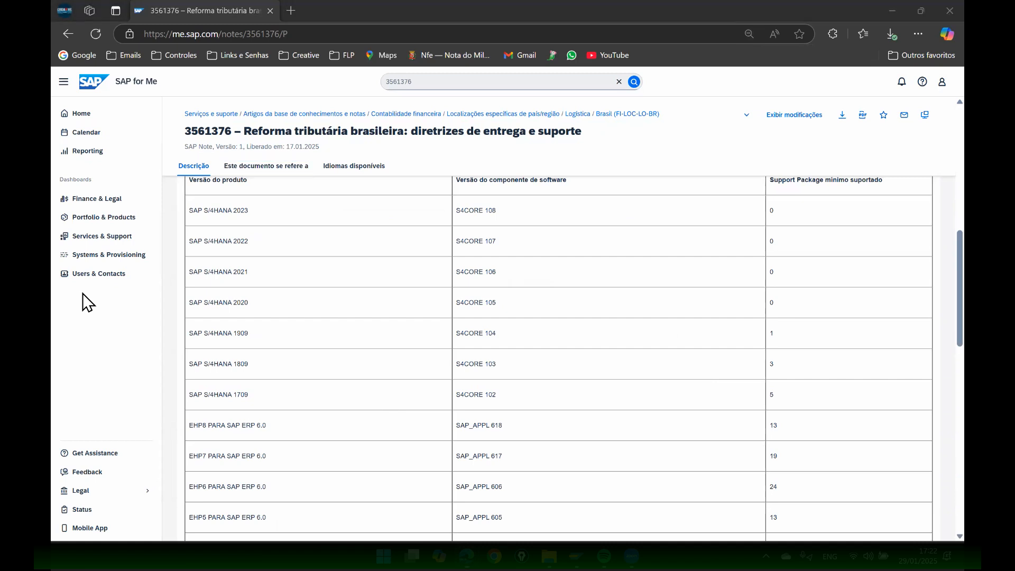
key(Return)
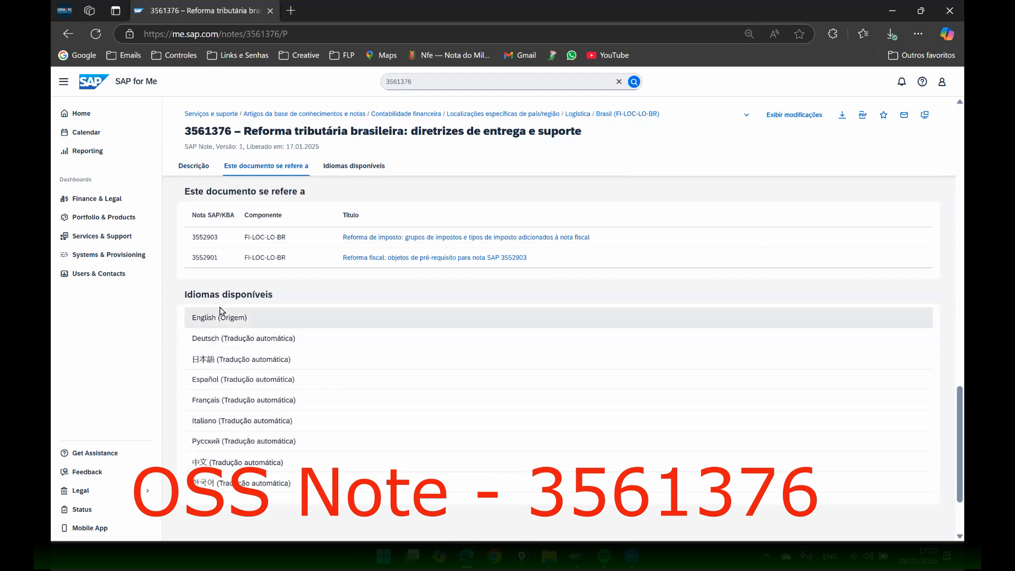
Circle the SAP S/4HANA rows of the minimum Support Package table in red and write "S/4" over them
scroll(179, 309, up, 8)
mouse_move(211, 169)
mouse_down()
mouse_move(150, 248)
mouse_move(170, 425)
mouse_move(298, 454)
mouse_move(518, 453)
mouse_move(904, 446)
mouse_move(945, 421)
mouse_up()
mouse_move(952, 381)
mouse_down()
mouse_move(937, 178)
mouse_move(570, 156)
mouse_move(172, 176)
mouse_up()
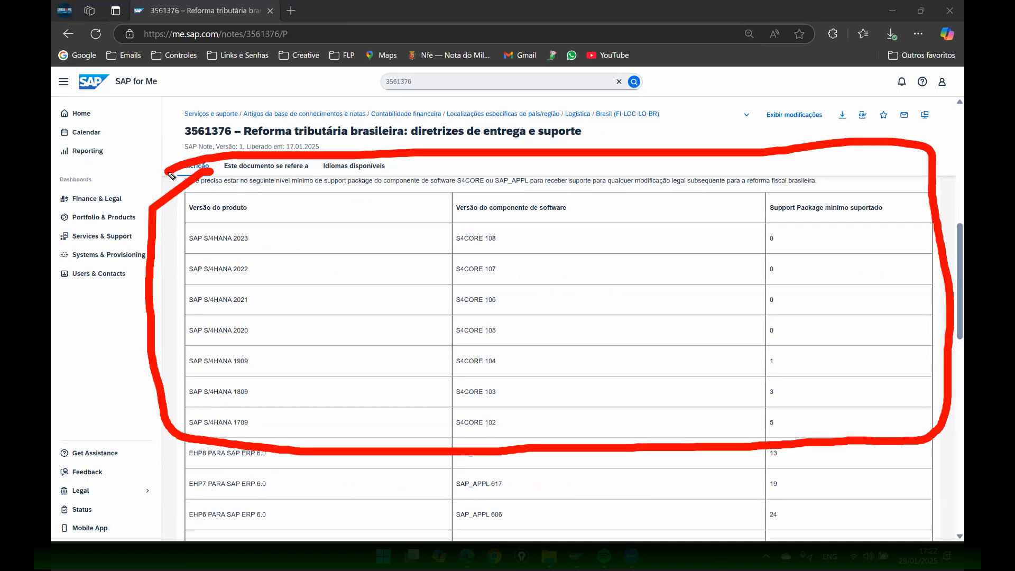
mouse_move(585, 299)
mouse_down()
mouse_move(568, 373)
mouse_move(550, 361)
mouse_up()
drag(613, 273, 625, 361)
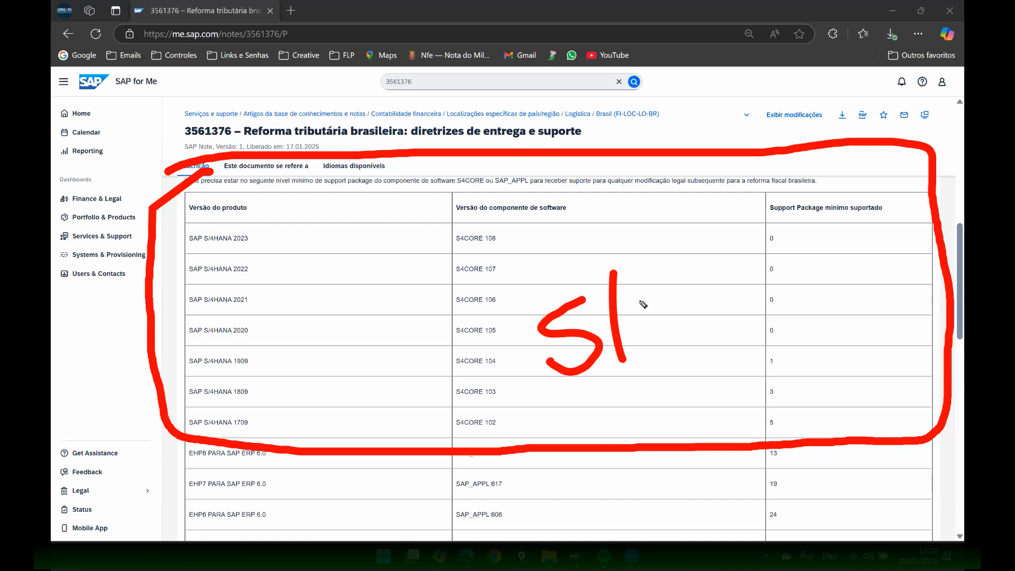
drag(638, 299, 679, 329)
drag(676, 284, 681, 353)
key(Escape)
Draw a blue downward arrow beside the SAP ERP 6.0 rows of the Support Package table and handwrite a label over them
scroll(606, 358, down, 3)
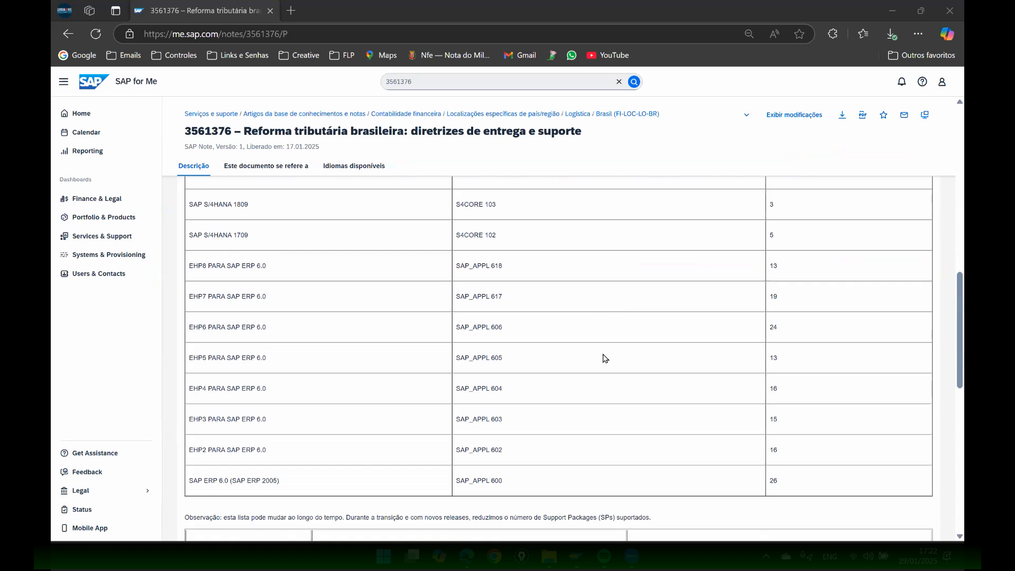
drag(172, 243, 171, 498)
mouse_move(548, 407)
mouse_down()
mouse_move(559, 439)
mouse_move(553, 423)
mouse_move(566, 435)
mouse_up()
drag(580, 379, 546, 405)
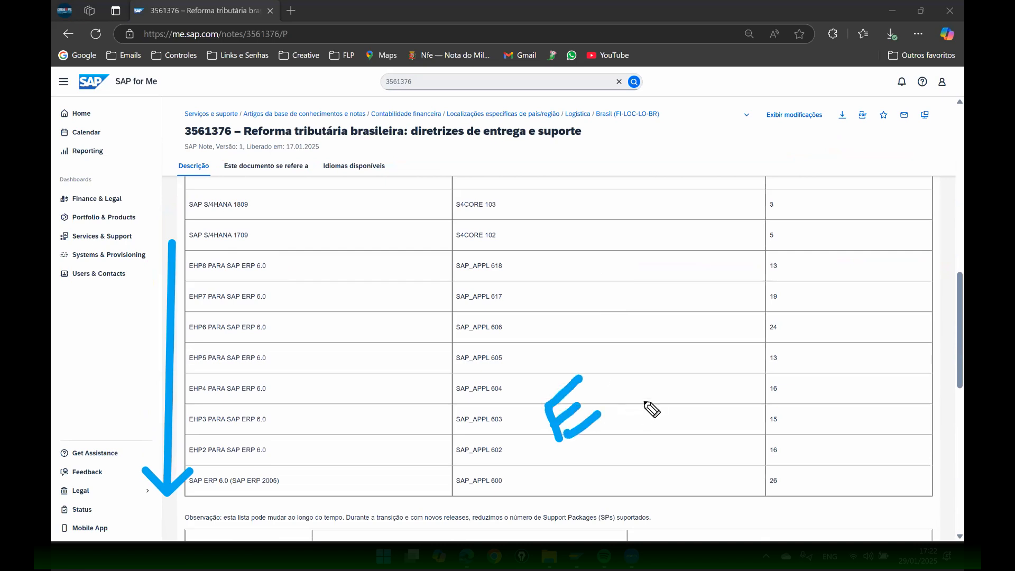
drag(646, 380, 645, 404)
drag(681, 354, 694, 390)
drag(601, 464, 705, 410)
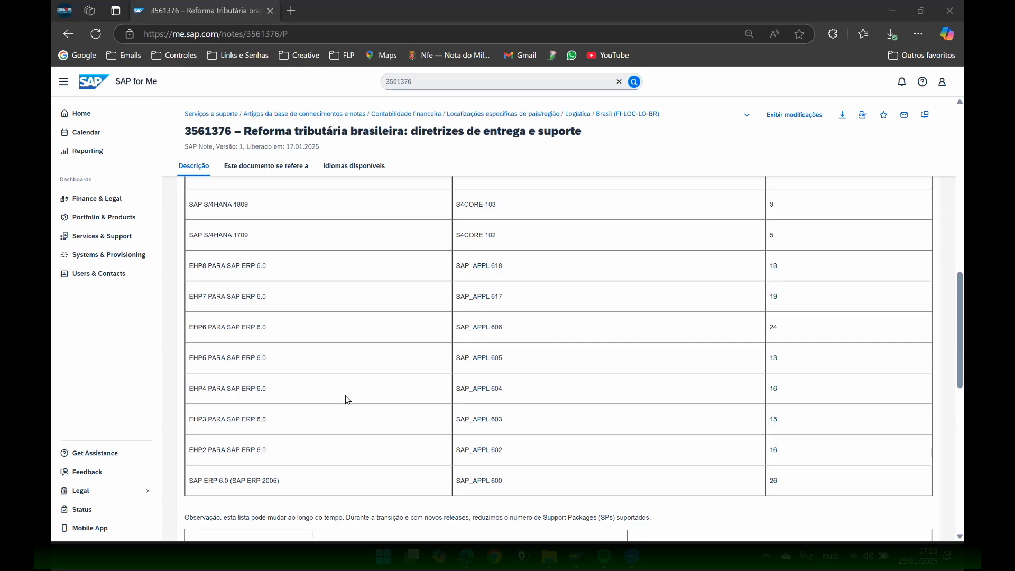
Search for SAP Note 3552901 and open the "Tax Reform: Prerequisite objects for SAP Note 3552903" note
scroll(424, 356, up, 8)
scroll(425, 357, up, 6)
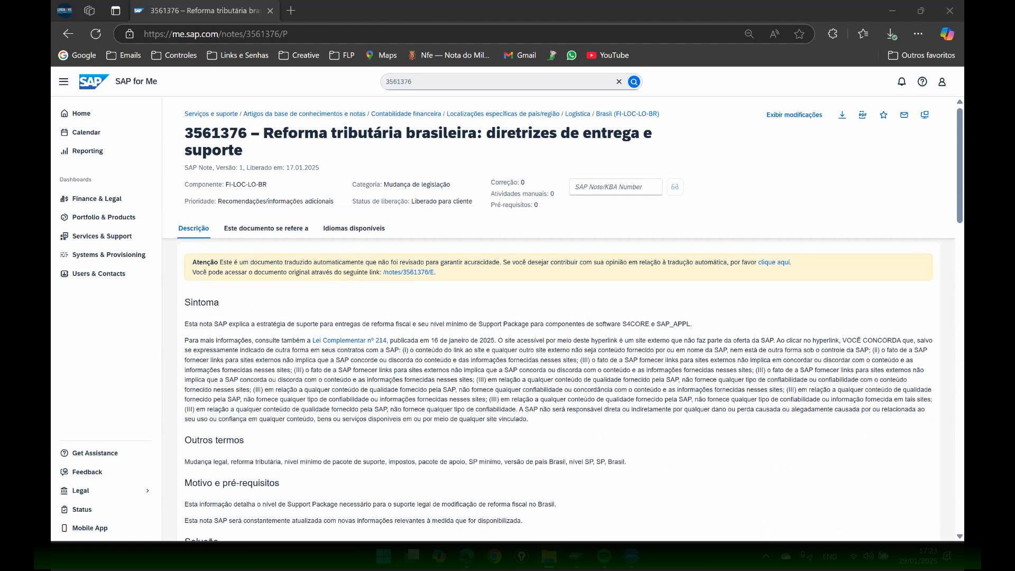
drag(414, 81, 256, 80)
text(3552901)
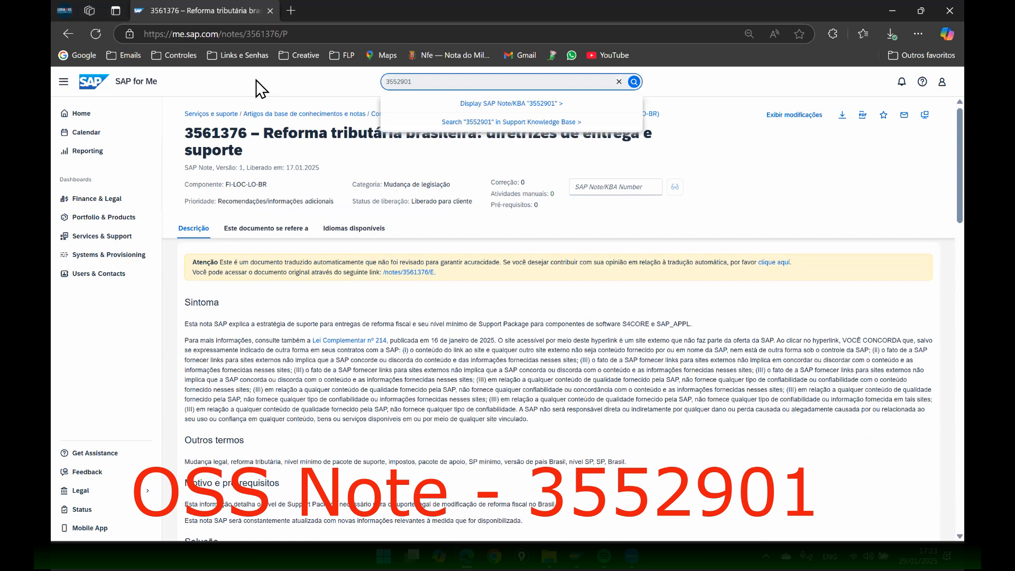
key(Return)
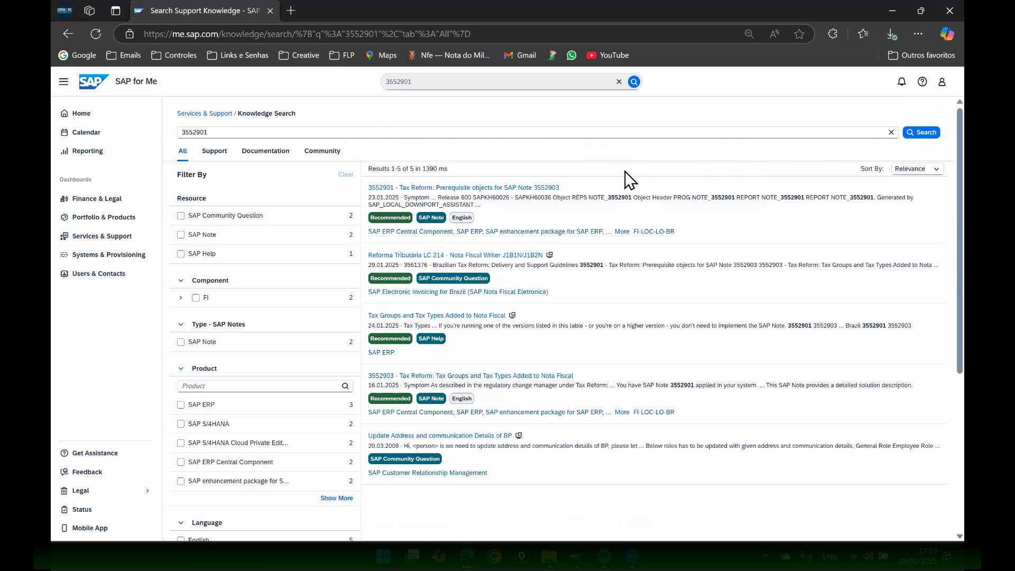
click(486, 189)
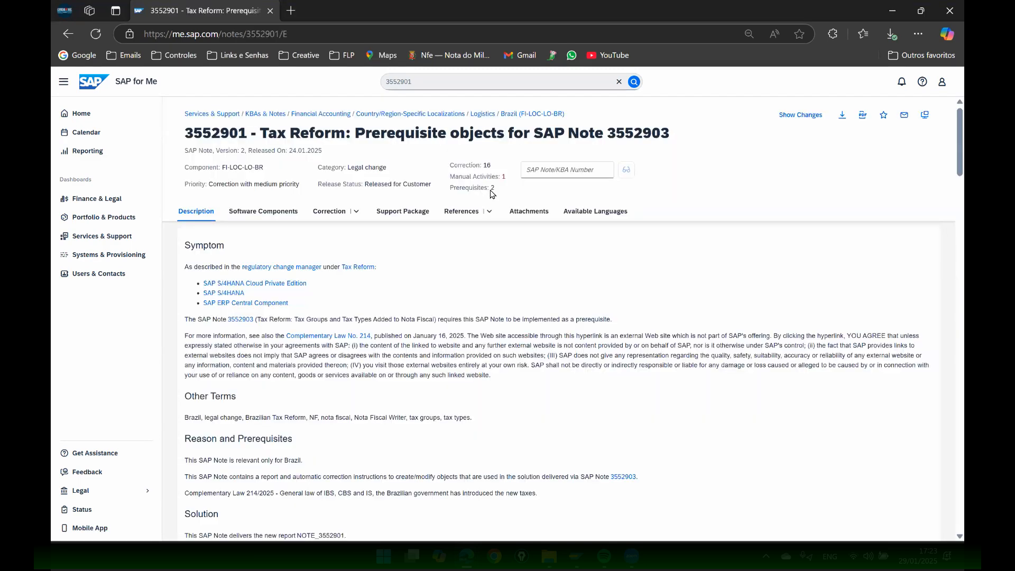
Switch note 3552901 to the Portuguese machine translation and read its prerequisites, solution and list of affected objects
click(589, 211)
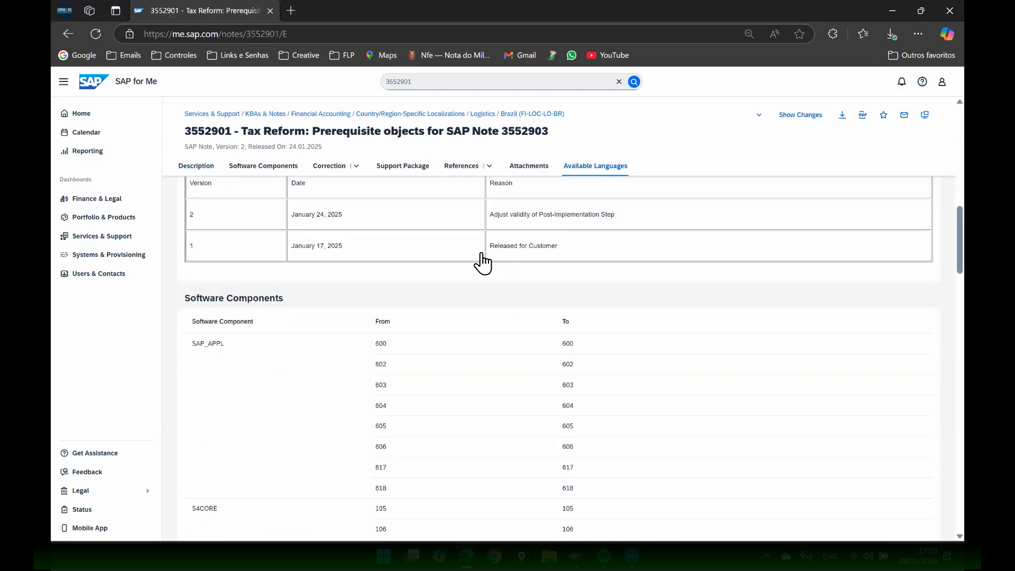
click(224, 257)
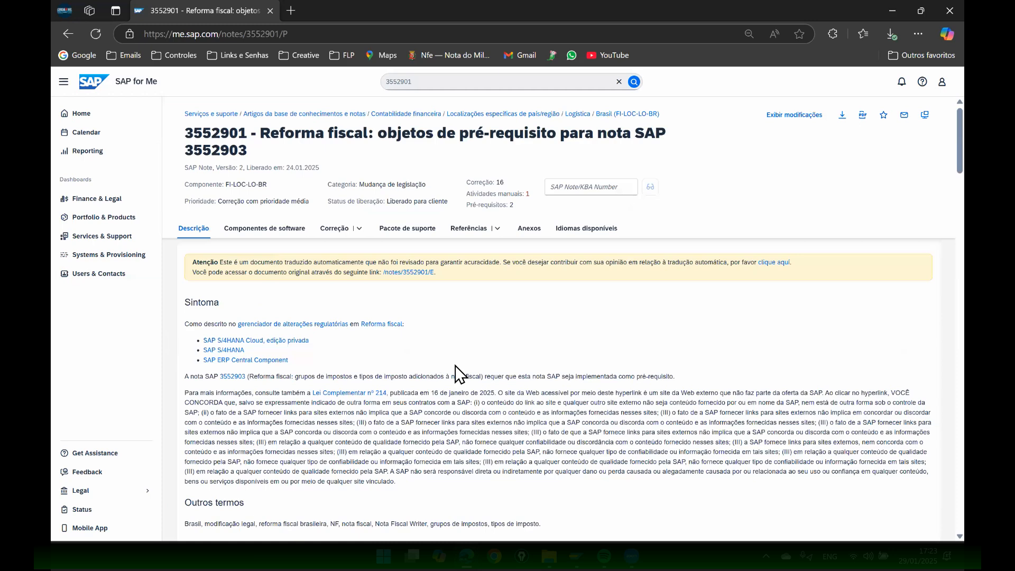
scroll(455, 366, down, 2)
scroll(456, 370, down, 5)
scroll(456, 374, up, 1)
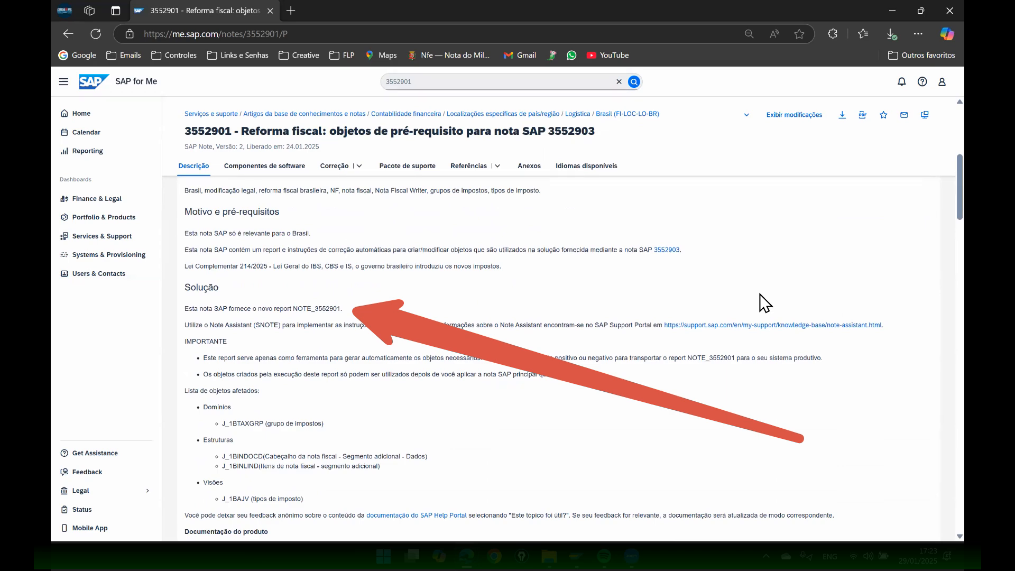
scroll(760, 294, down, 5)
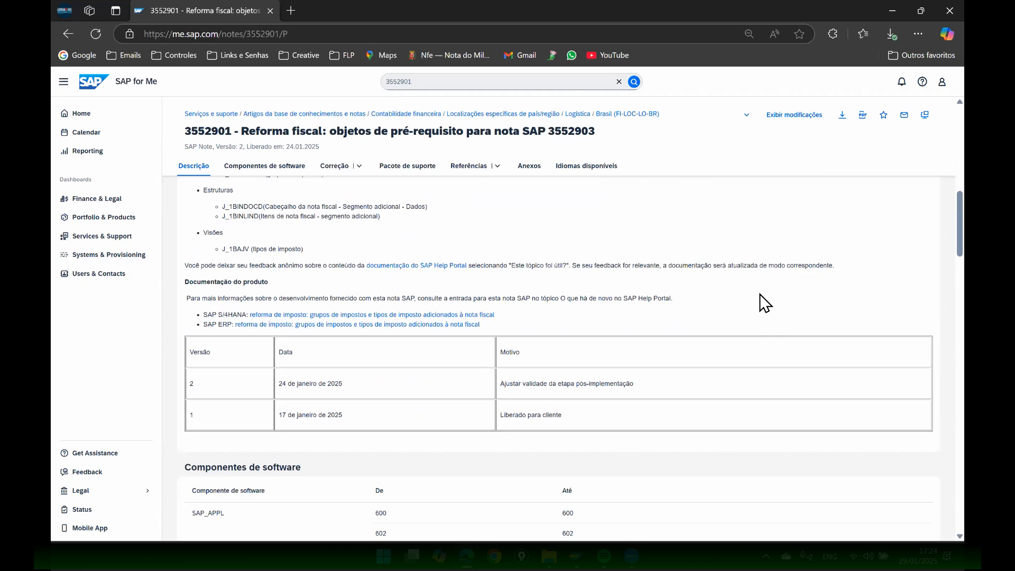
scroll(760, 294, up, 5)
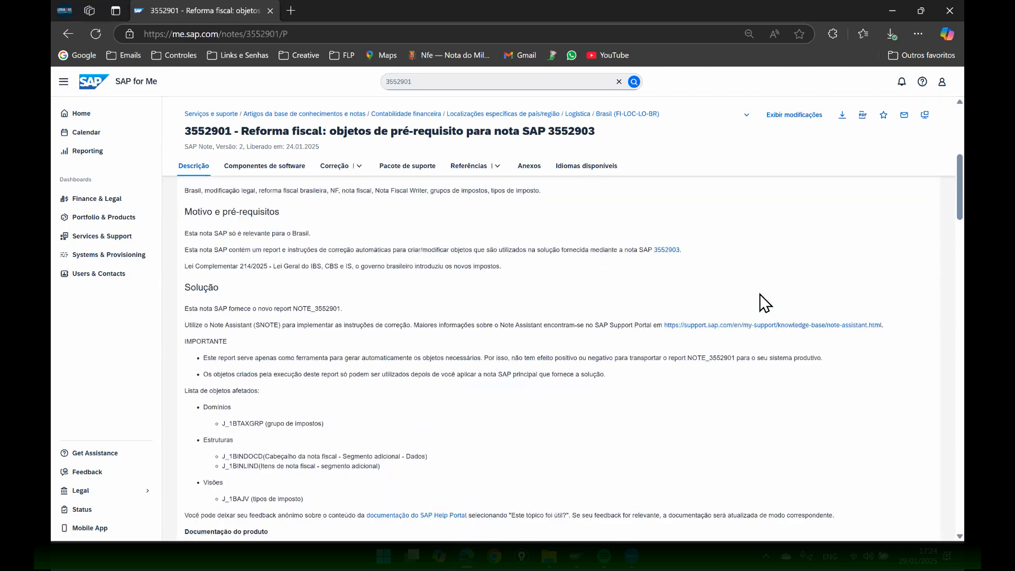
Open the attachment "Post-implementation steps for SAP Note 3552901.pdf", read through the UDO report execution steps and close it
click(529, 166)
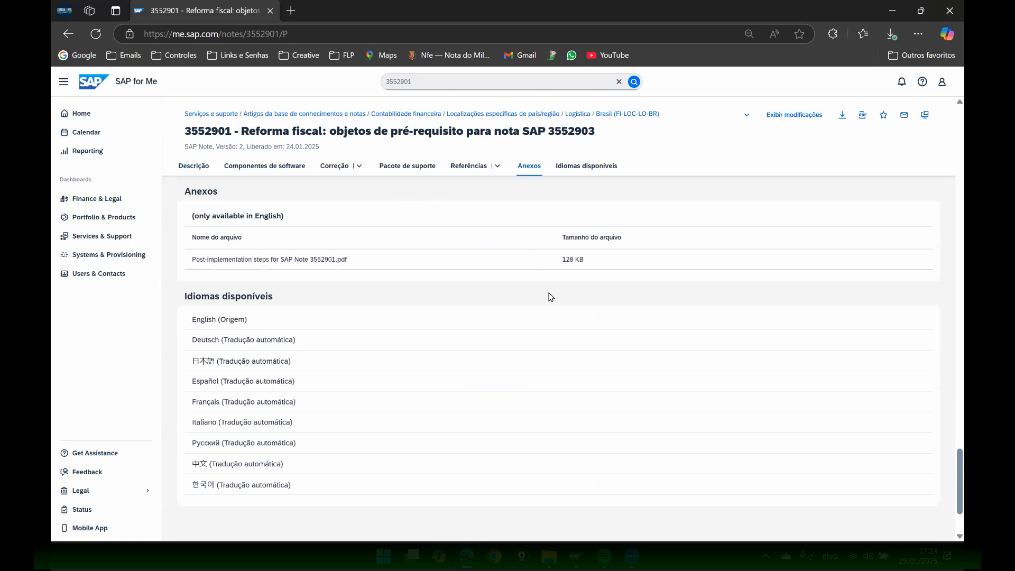
click(293, 263)
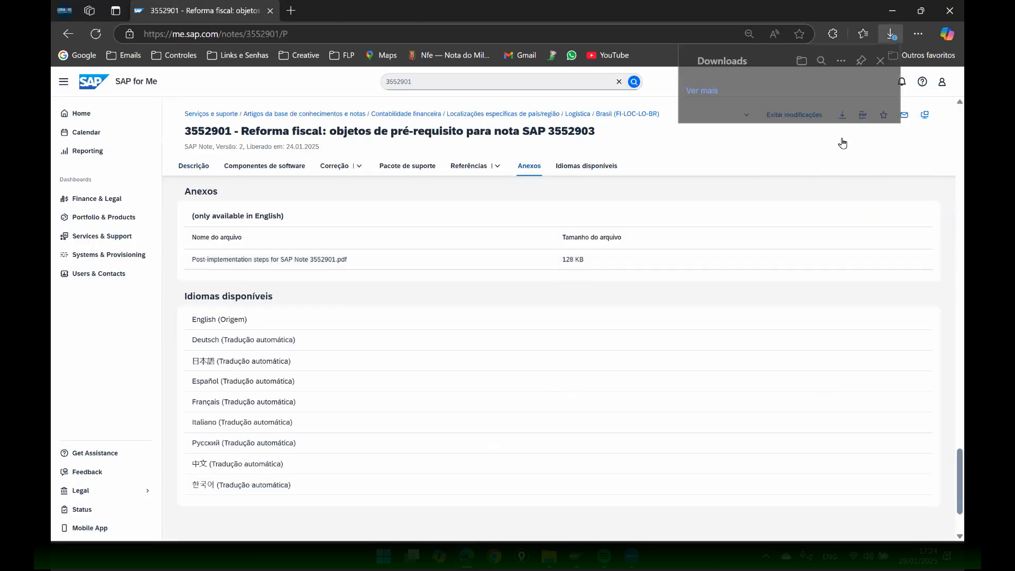
click(721, 119)
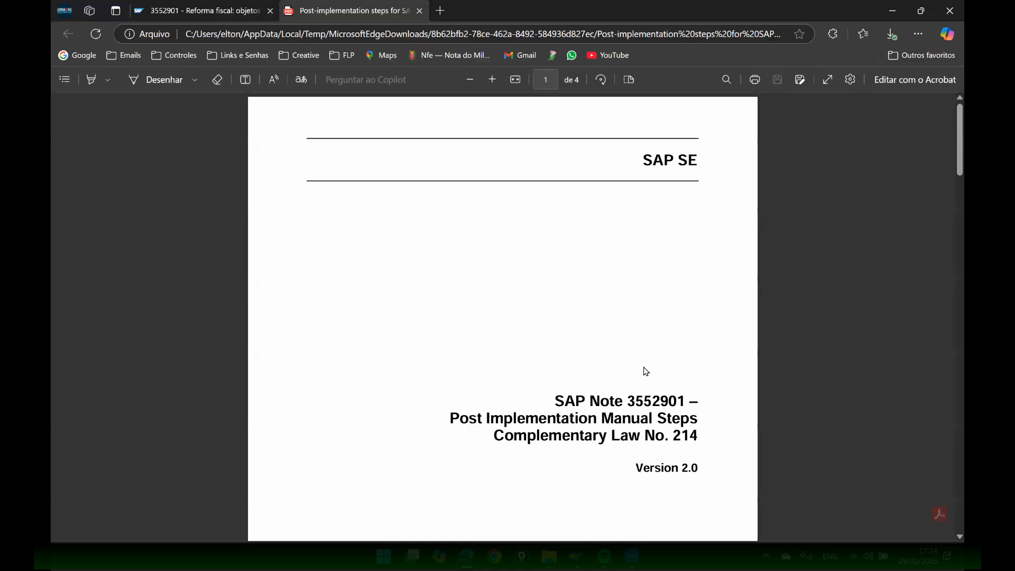
scroll(679, 335, down, 5)
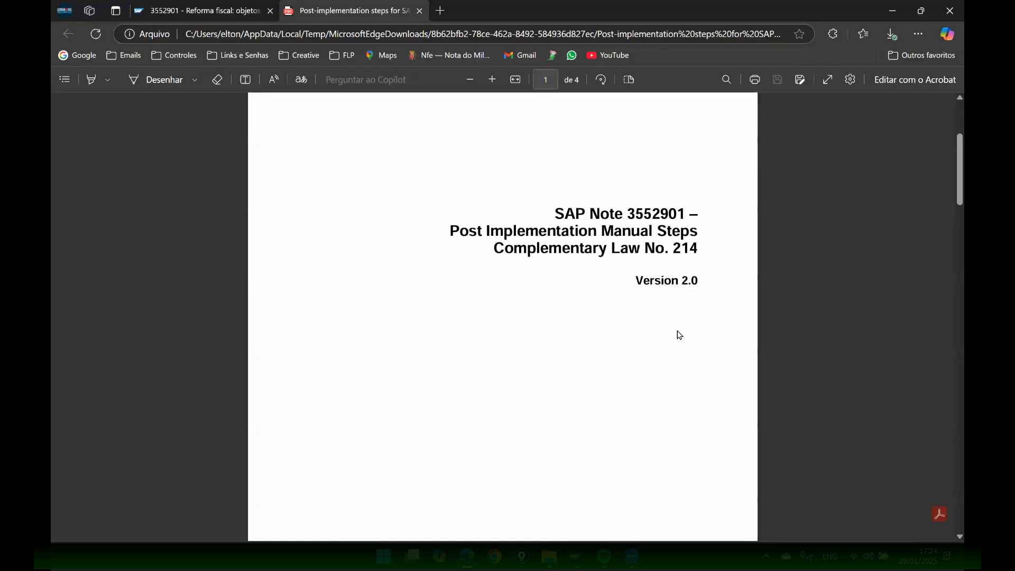
scroll(680, 335, down, 15)
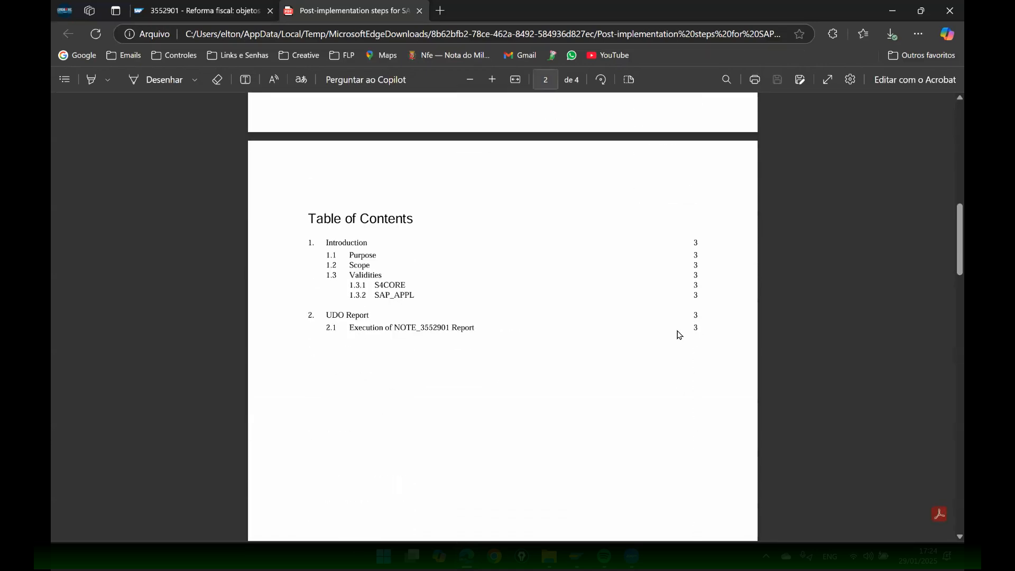
scroll(680, 335, down, 2)
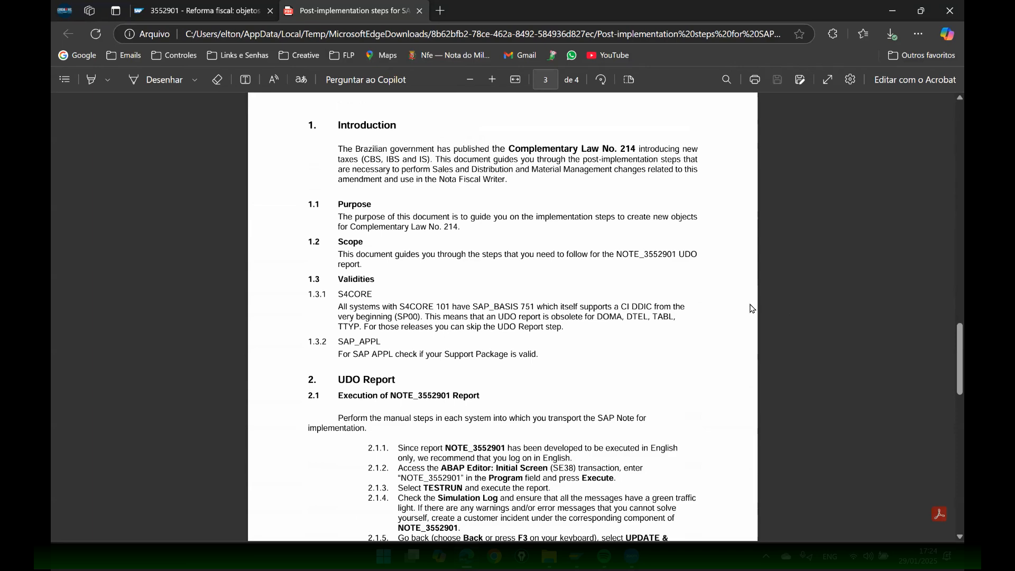
scroll(752, 308, down, 5)
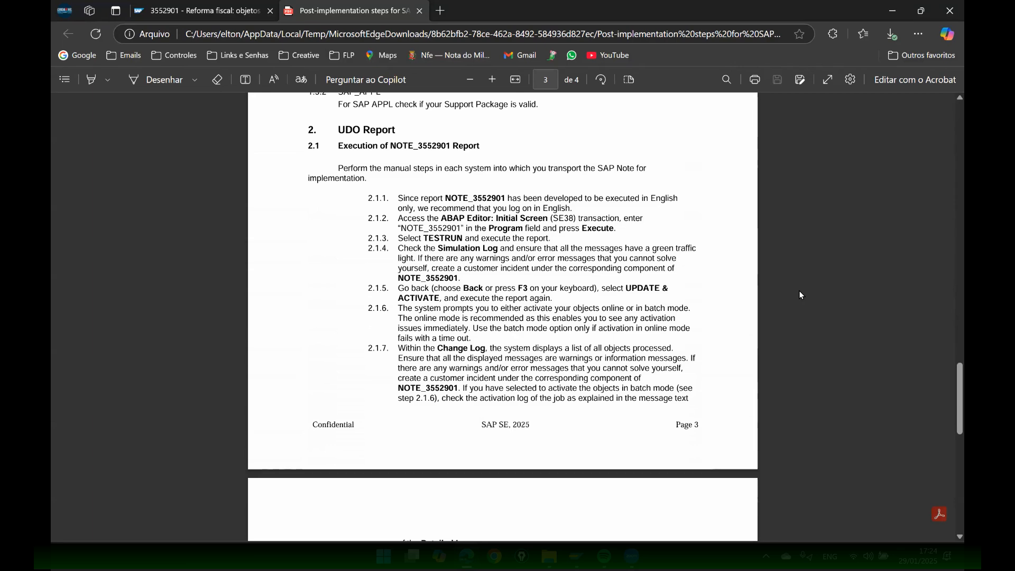
scroll(794, 291, down, 3)
click(419, 10)
Search for SAP Note 3552903 and open the "Tax Reform: Tax Groups and Tax Types Added to Nota Fiscal" note
click(419, 82)
key(BackSpace)
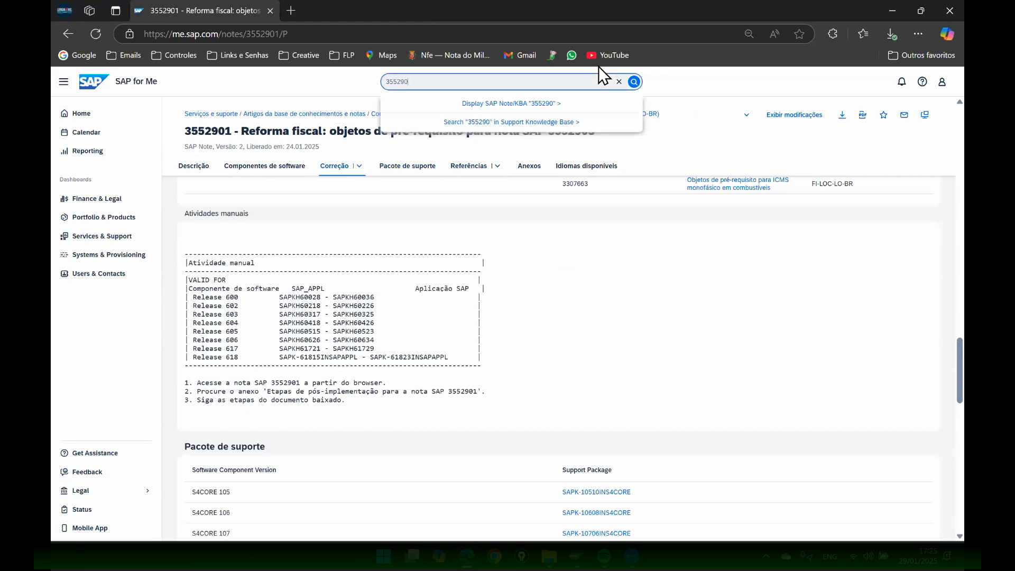
text(3)
key(Return)
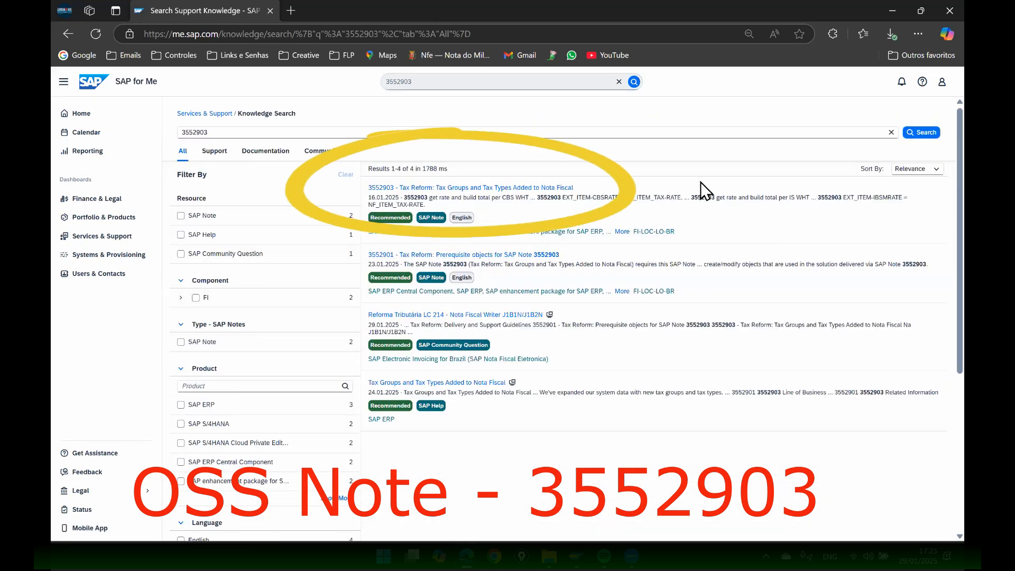
click(480, 190)
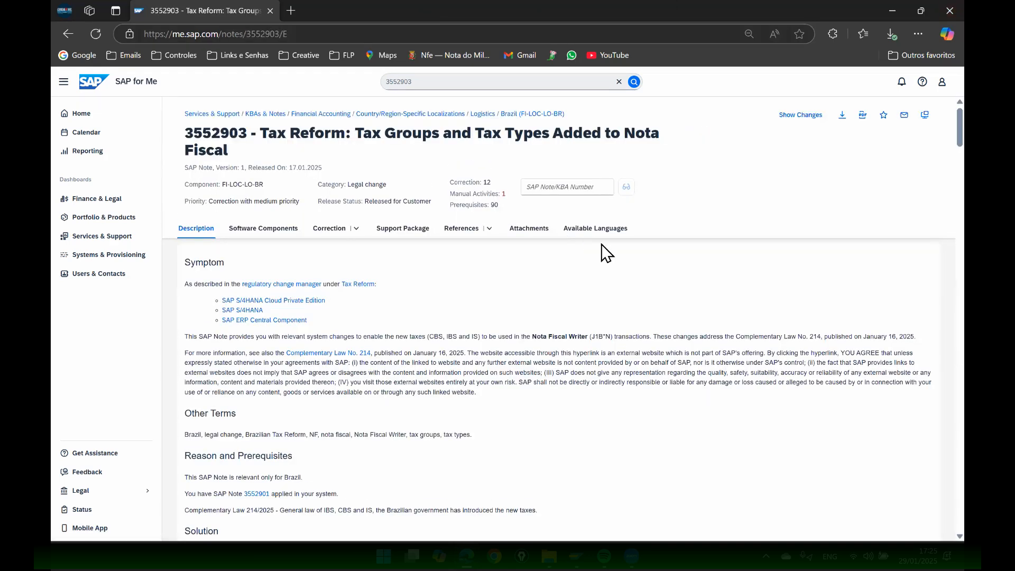
Switch note 3552903 to the Portuguese machine translation and read its new taxes, solution and affected objects
click(595, 233)
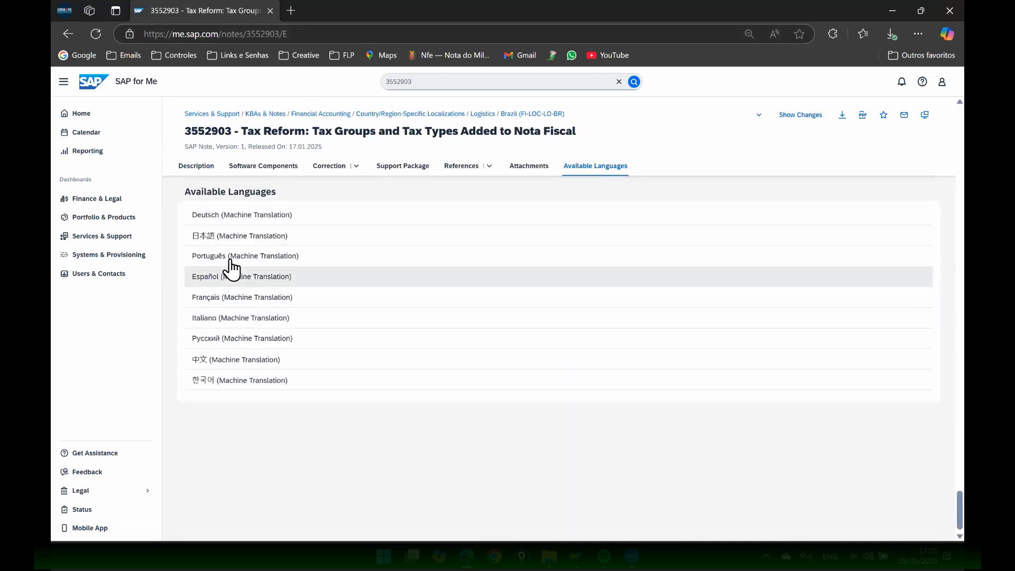
click(230, 260)
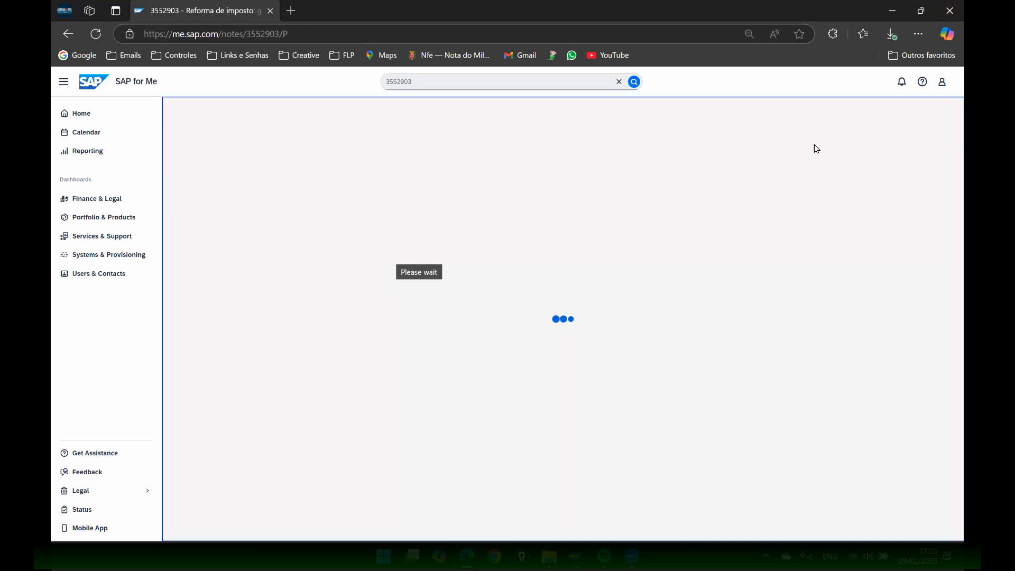
scroll(836, 212, down, 6)
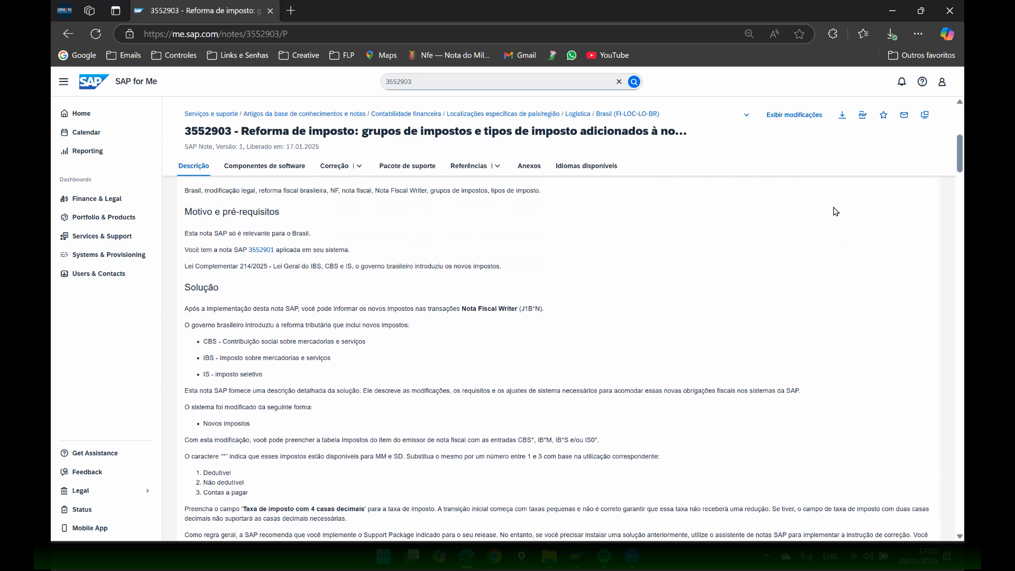
scroll(834, 212, down, 5)
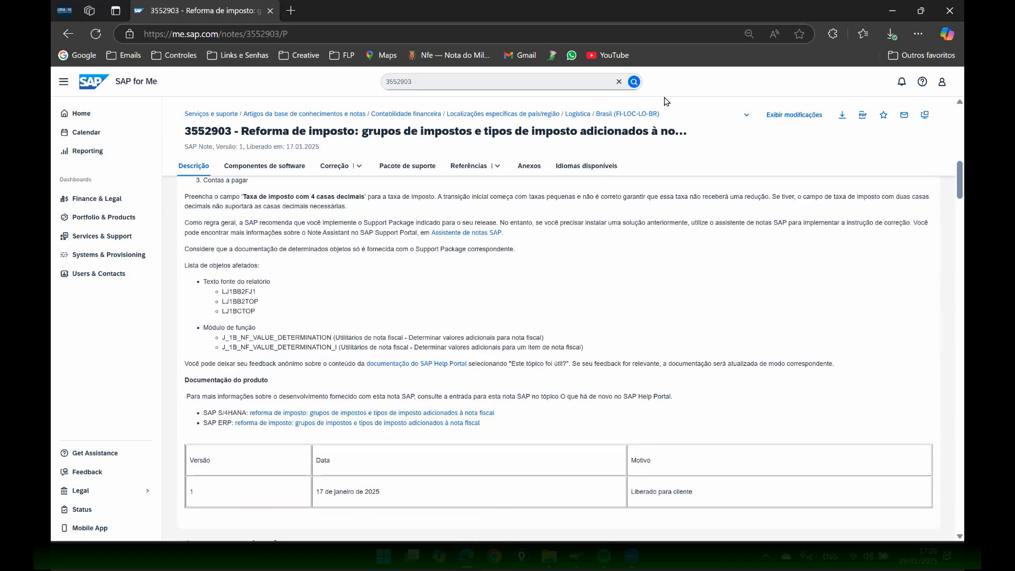
Open the attachment "Post-implementation steps for SAP Note 3552903.pdf" from the note's attachments
click(531, 169)
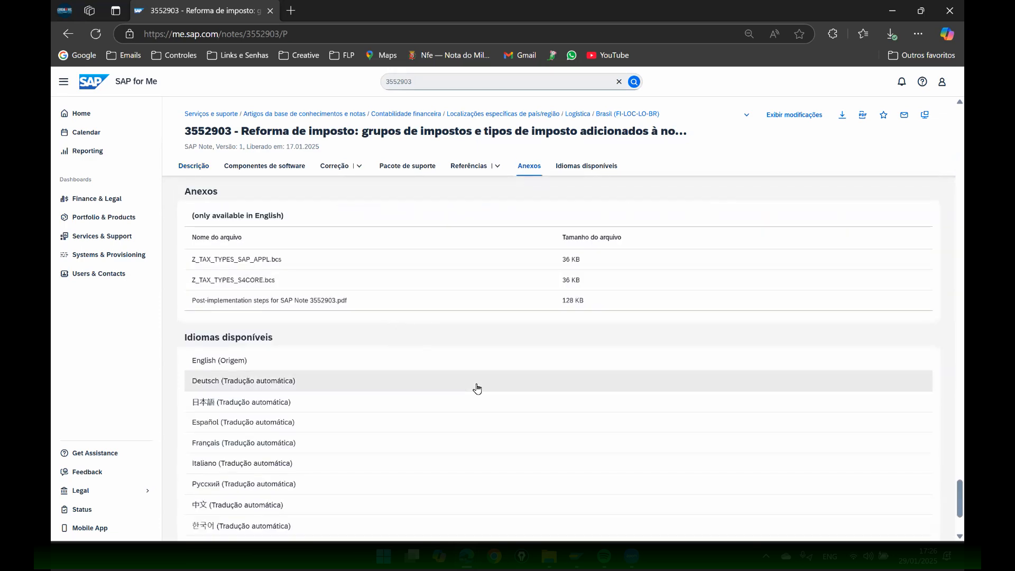
click(281, 302)
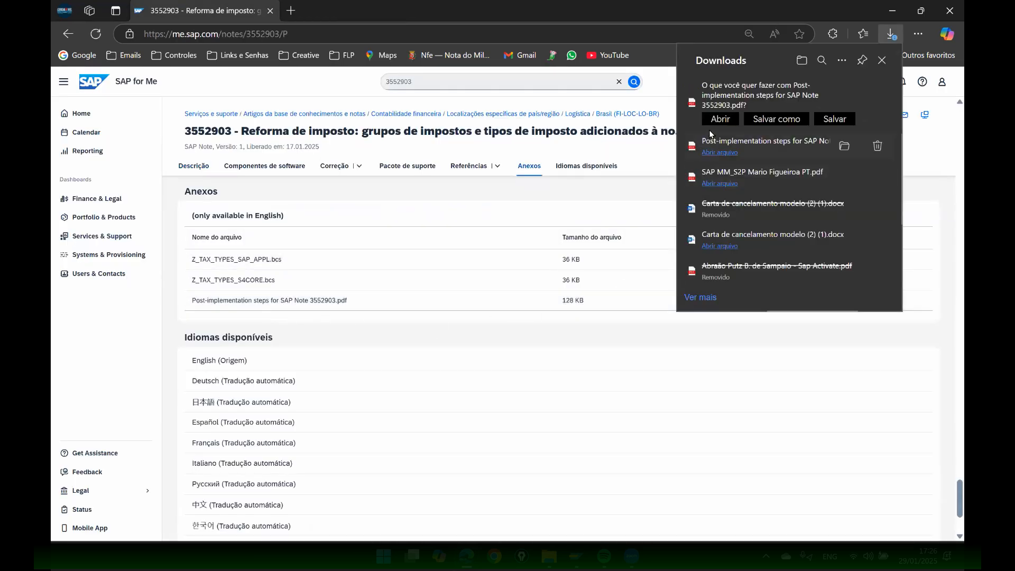
click(718, 120)
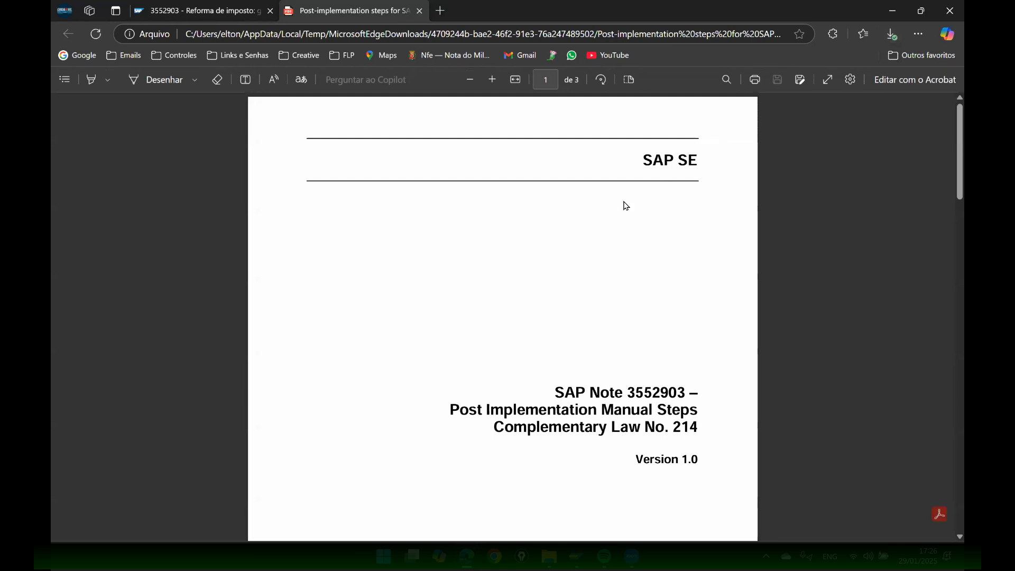
Read the post-implementation PDF for note 3552903 through the BC Set steps for S4CORE and SAP_APPL releases, and close it
scroll(561, 258, down, 5)
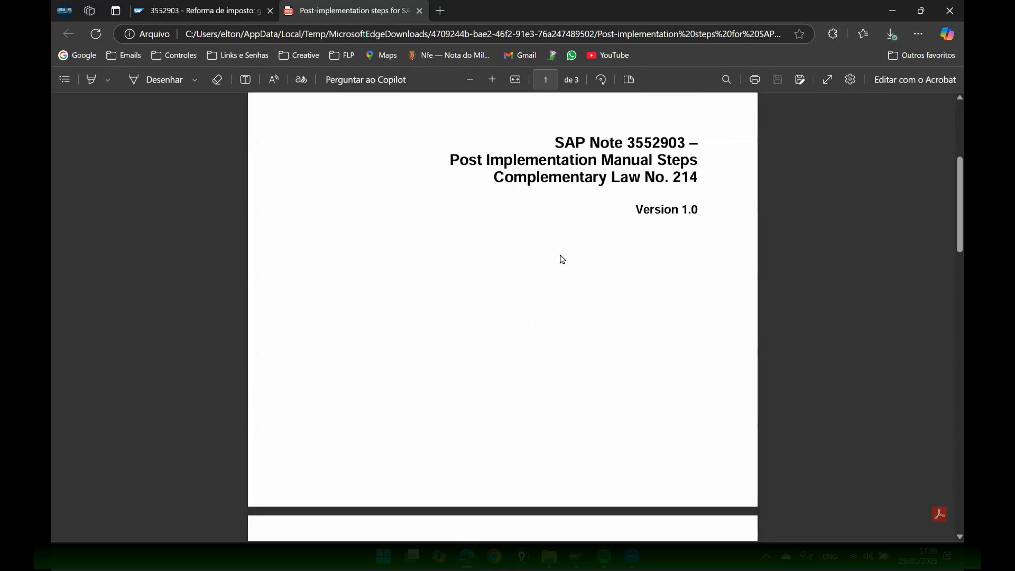
scroll(562, 259, down, 20)
scroll(562, 259, down, 2)
scroll(858, 259, up, 1)
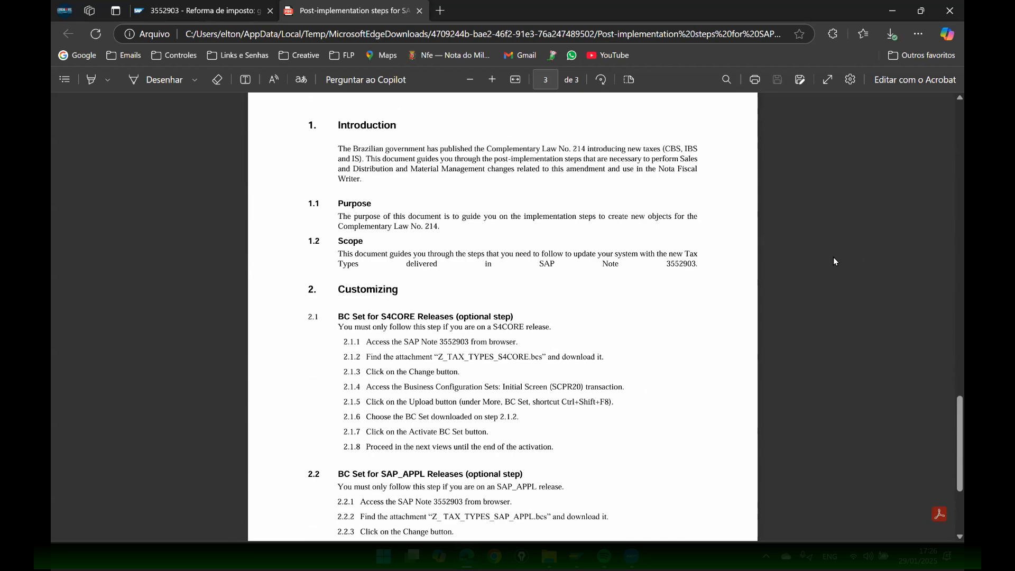
scroll(731, 276, down, 3)
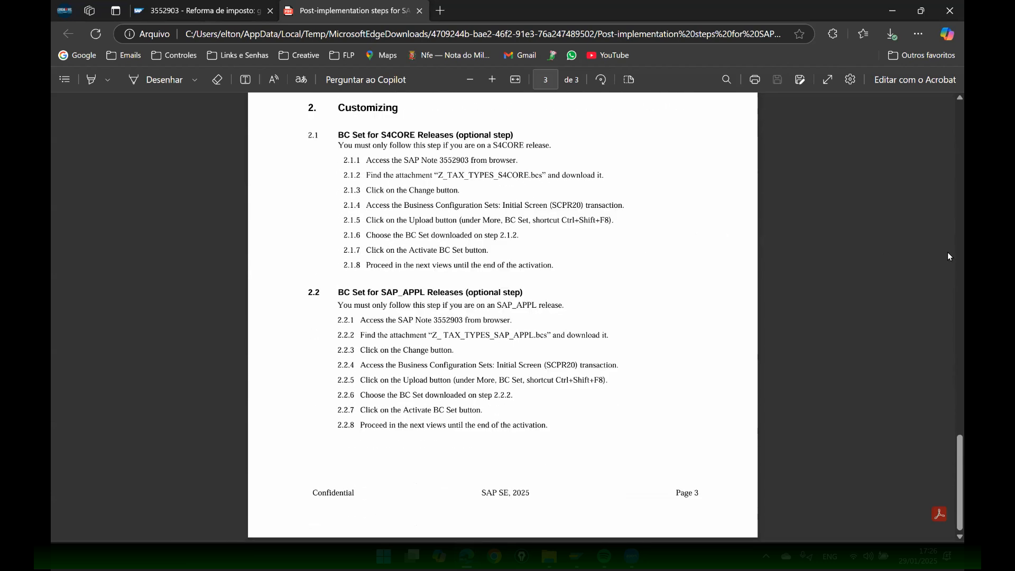
key(ctrl+w)
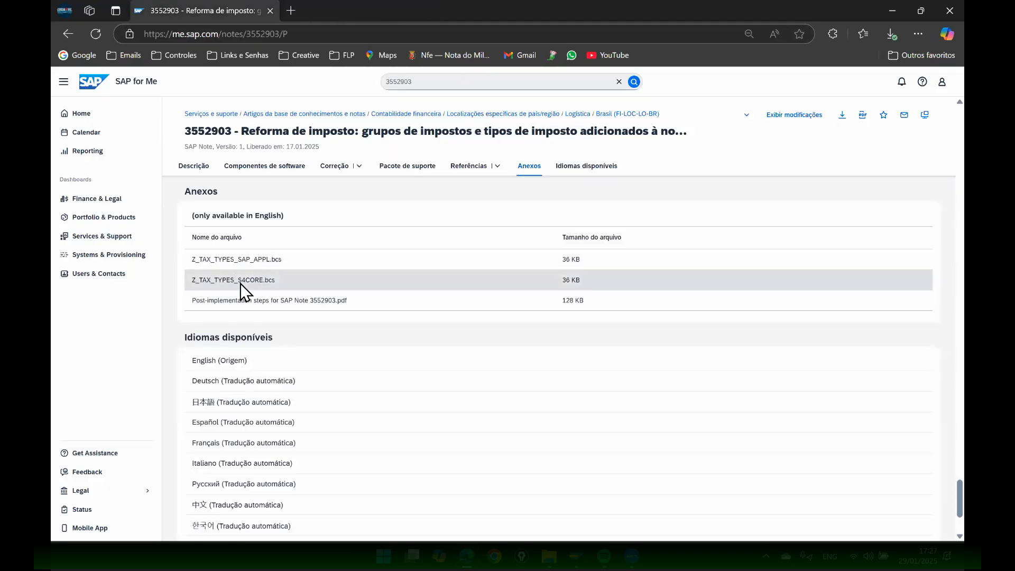
Open the attachment "Z_TAX_TYPES_S4CORE.bcs", look through its tax groups, tax types and descriptions, and return to the note
click(240, 283)
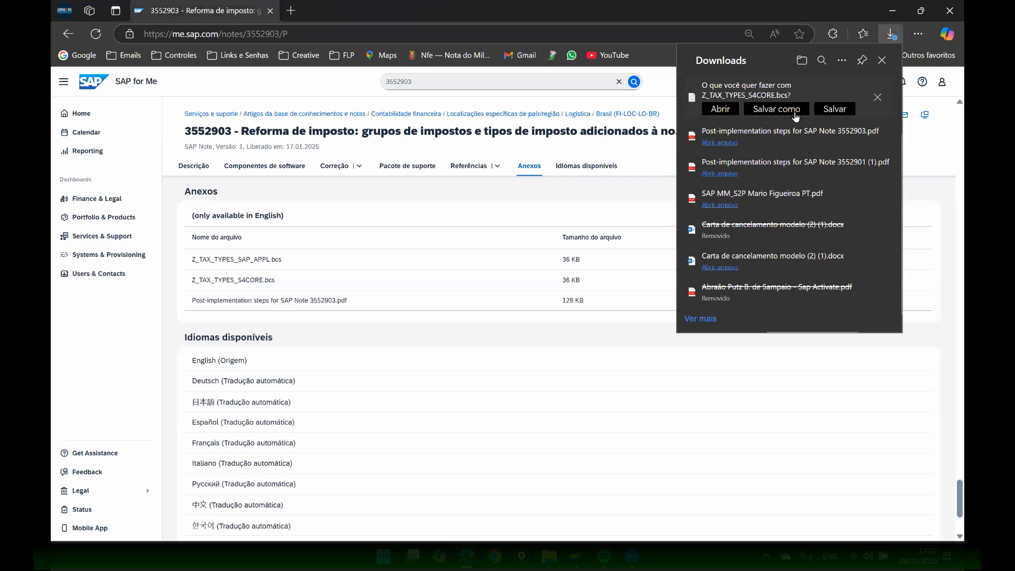
click(728, 112)
click(795, 213)
scroll(480, 252, down, 12)
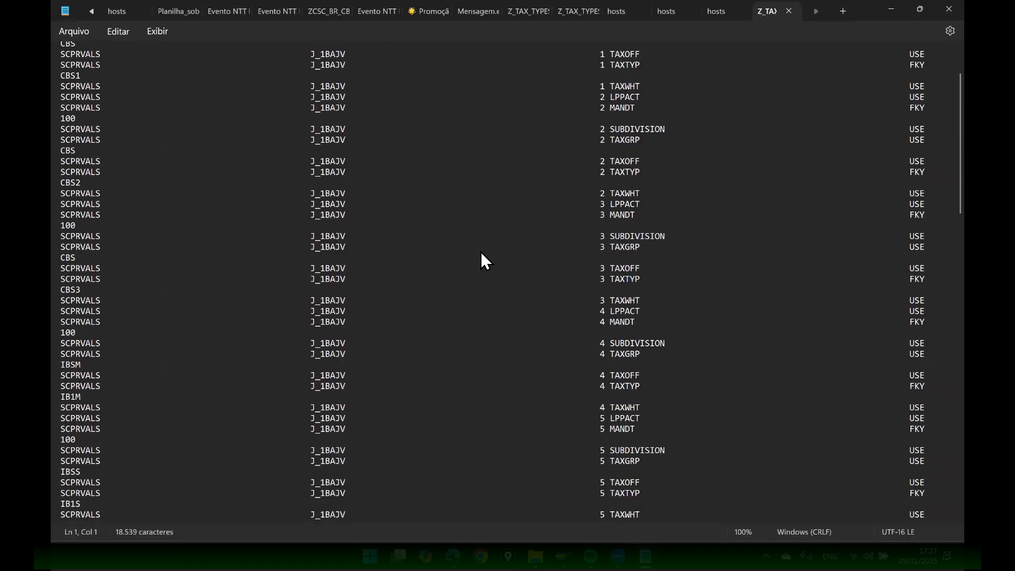
scroll(481, 252, down, 20)
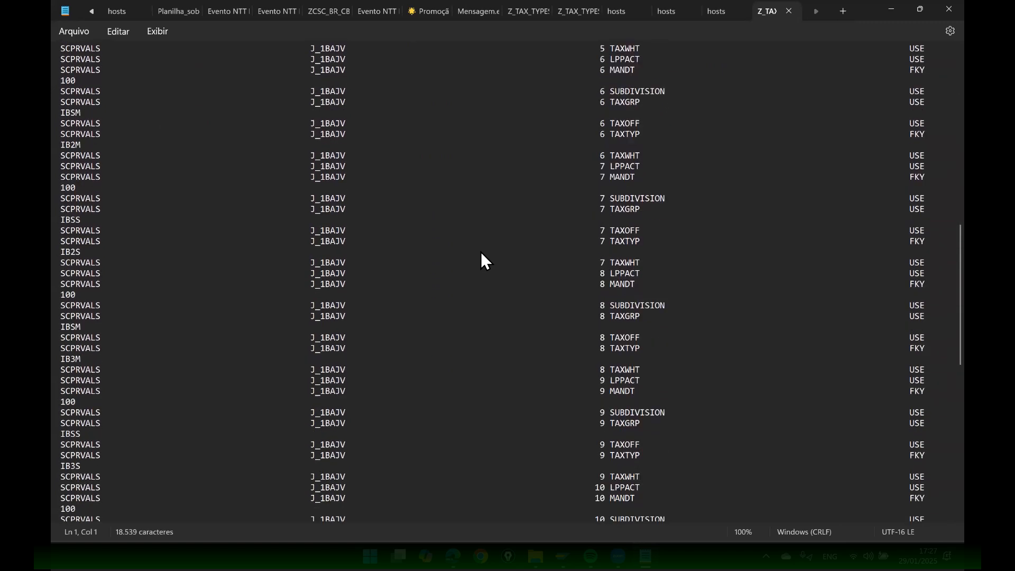
scroll(481, 251, down, 3)
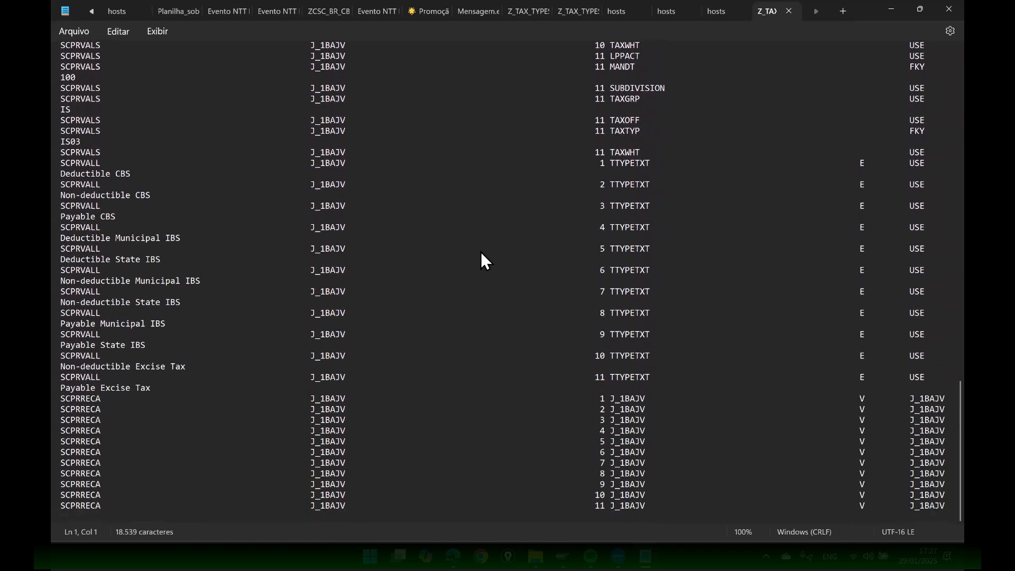
scroll(481, 252, up, 20)
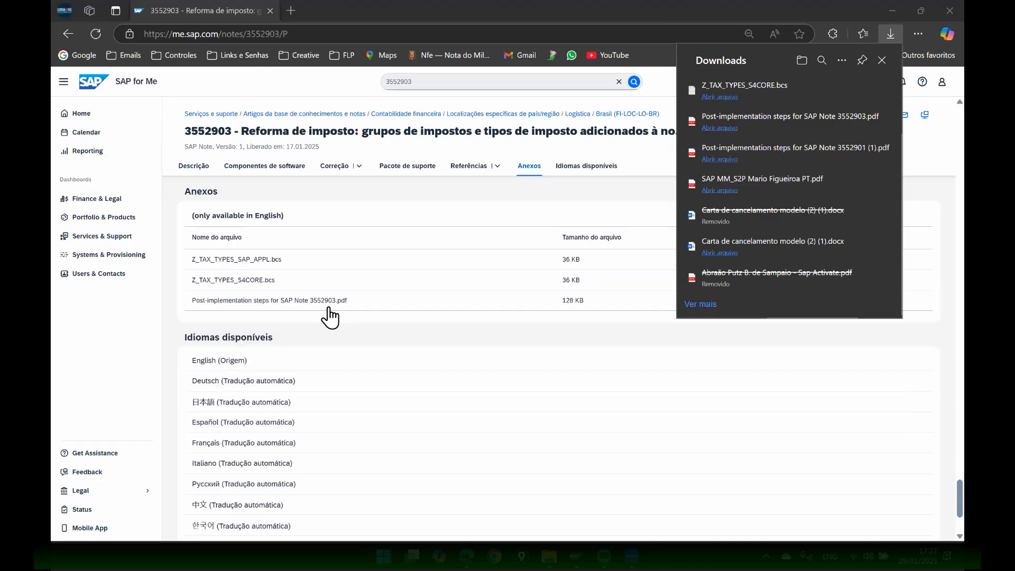
click(376, 199)
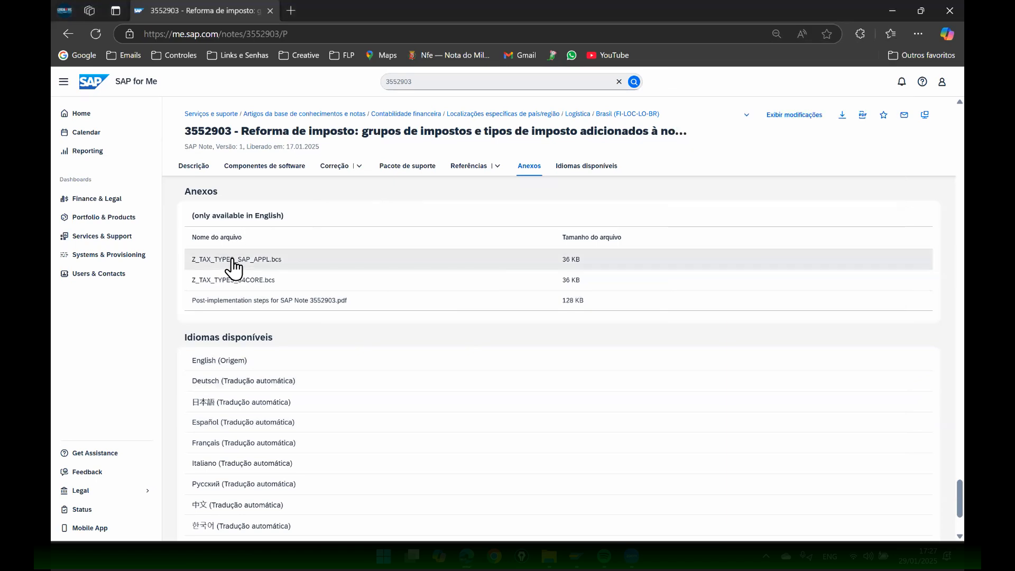
Open the attachment "Z_TAX_TYPES_SAP_APPL.bcs", look through its header and tax types to the end, and close it
click(233, 260)
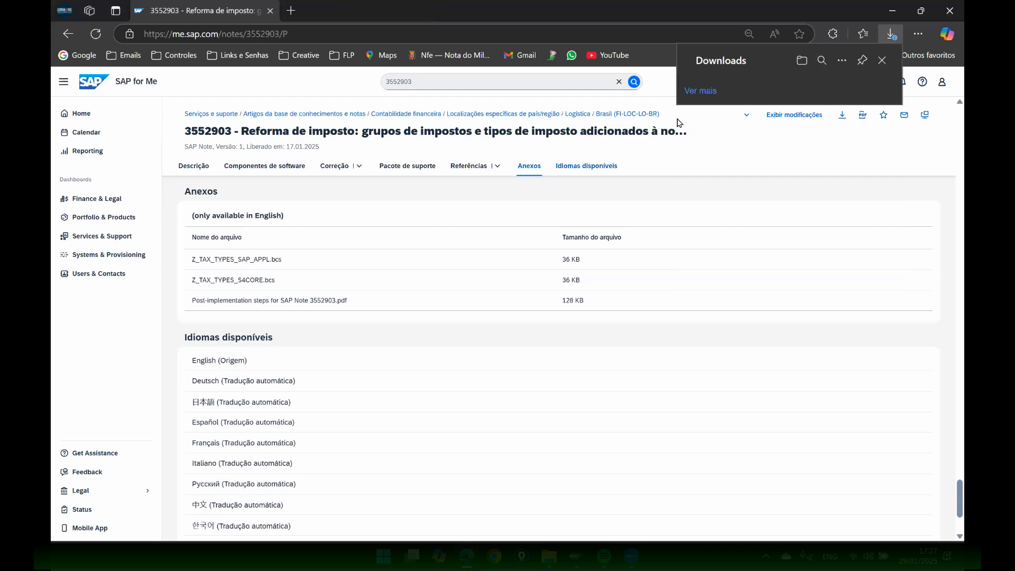
click(721, 109)
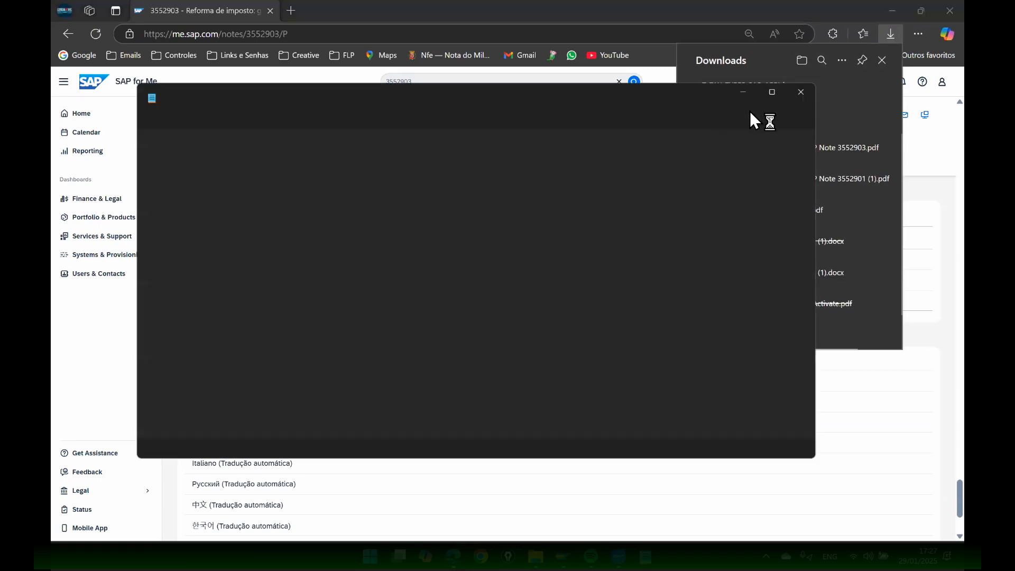
click(773, 93)
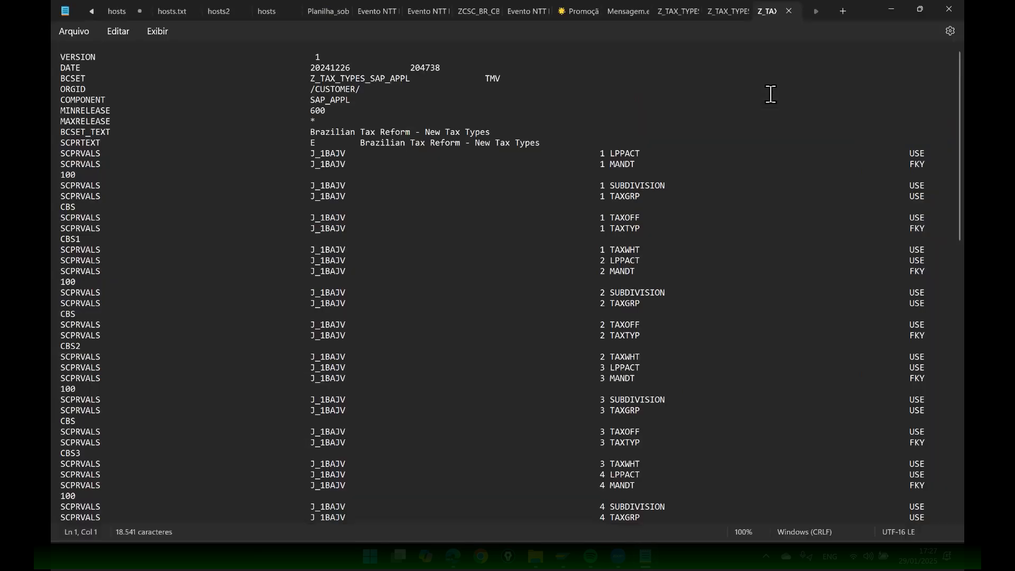
scroll(697, 223, down, 20)
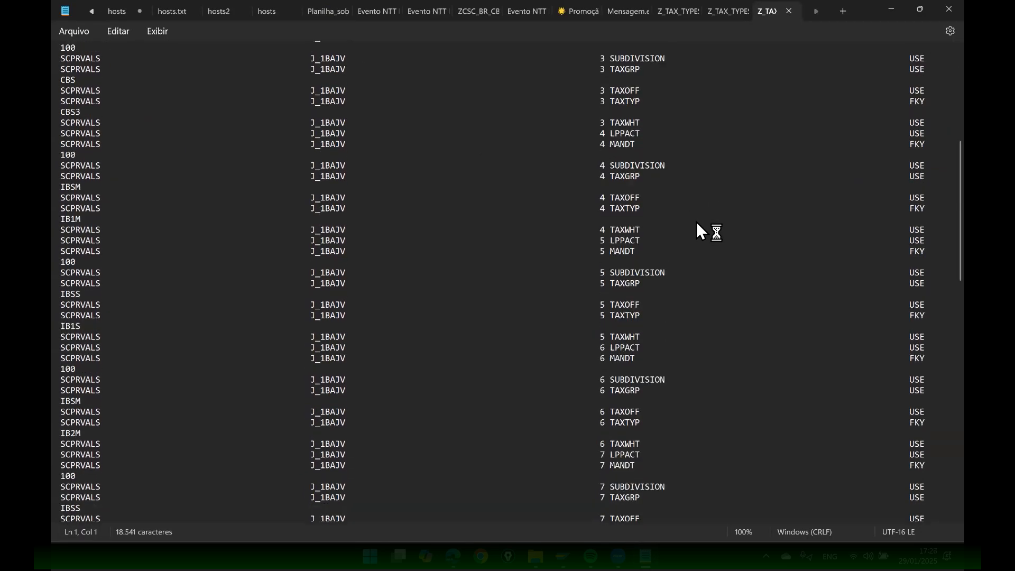
scroll(697, 222, down, 12)
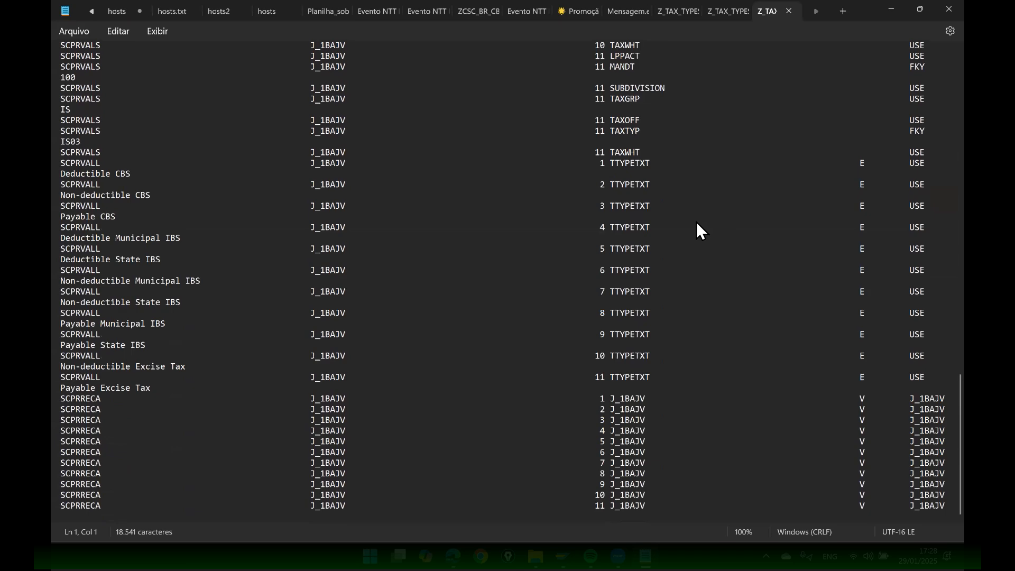
scroll(697, 222, up, 15)
scroll(696, 221, up, 18)
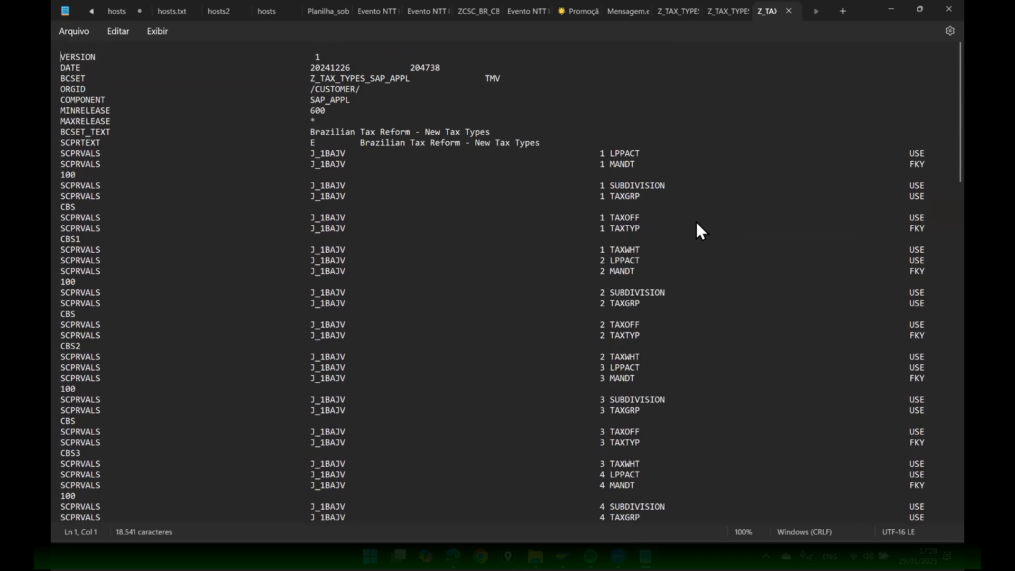
click(946, 11)
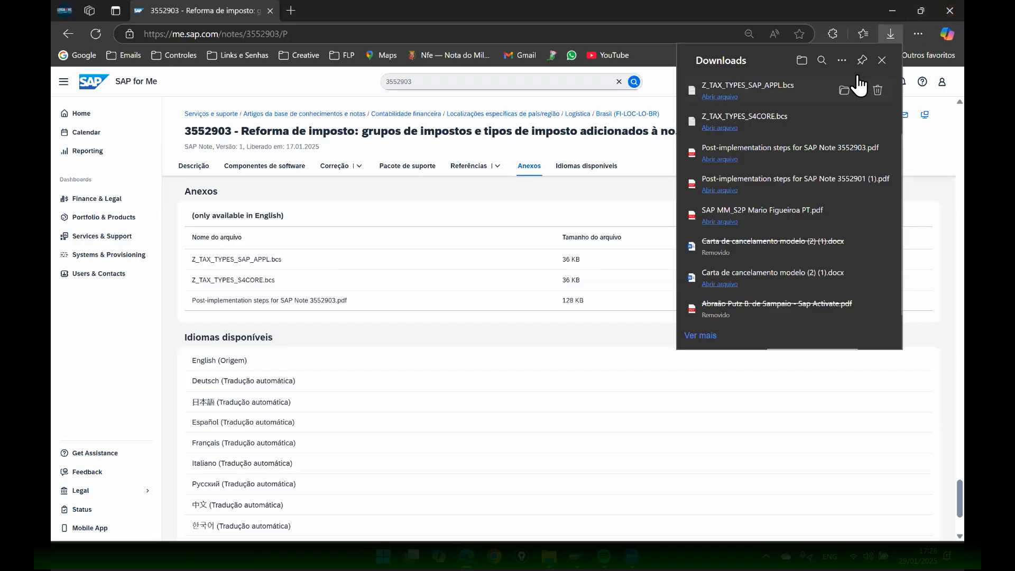
click(882, 60)
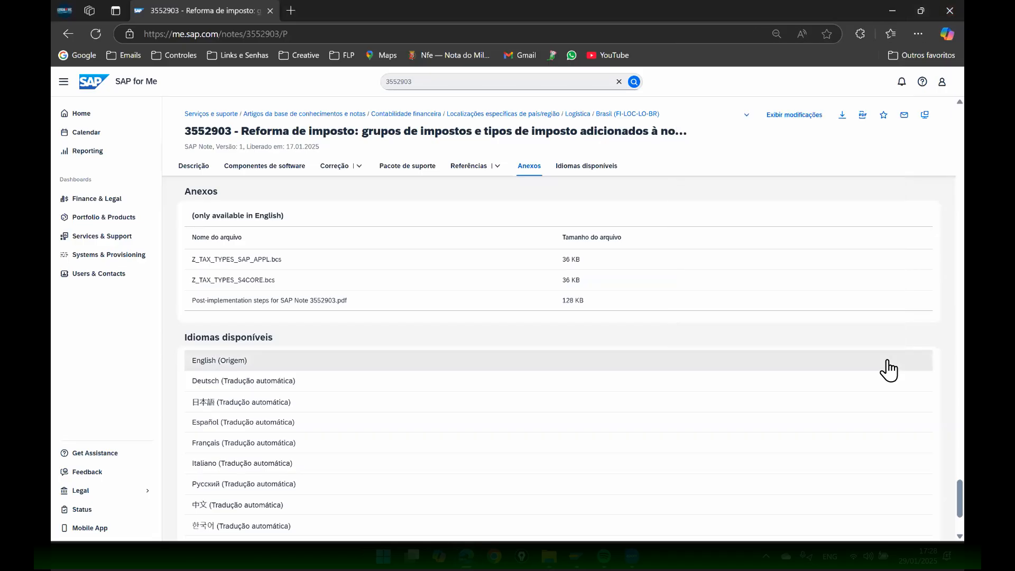
scroll(809, 347, up, 10)
scroll(809, 347, up, 10)
scroll(805, 330, up, 10)
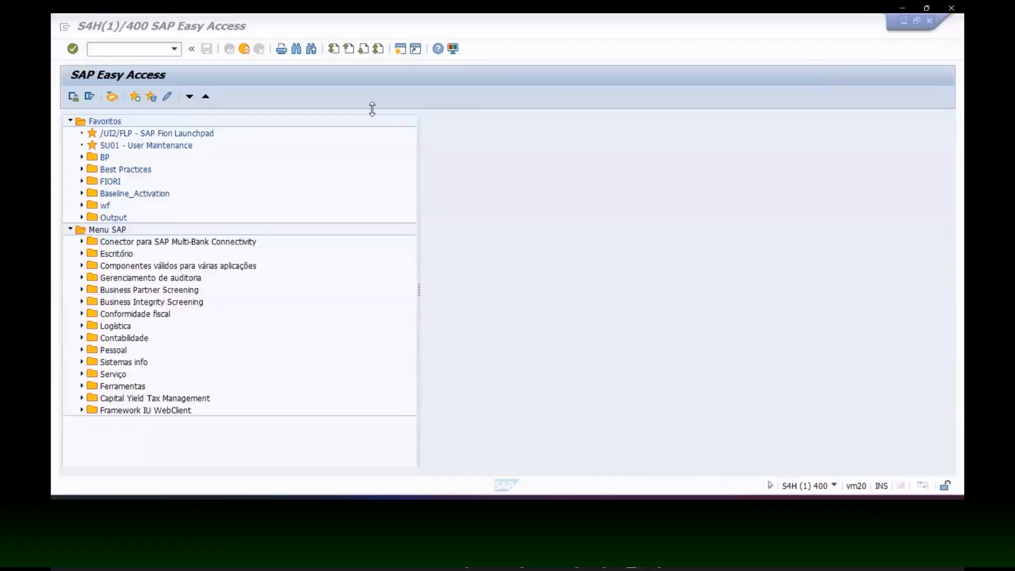
Switch to SAP GUI and open the Note Assistant with transaction /nsnote
click(173, 49)
click(148, 49)
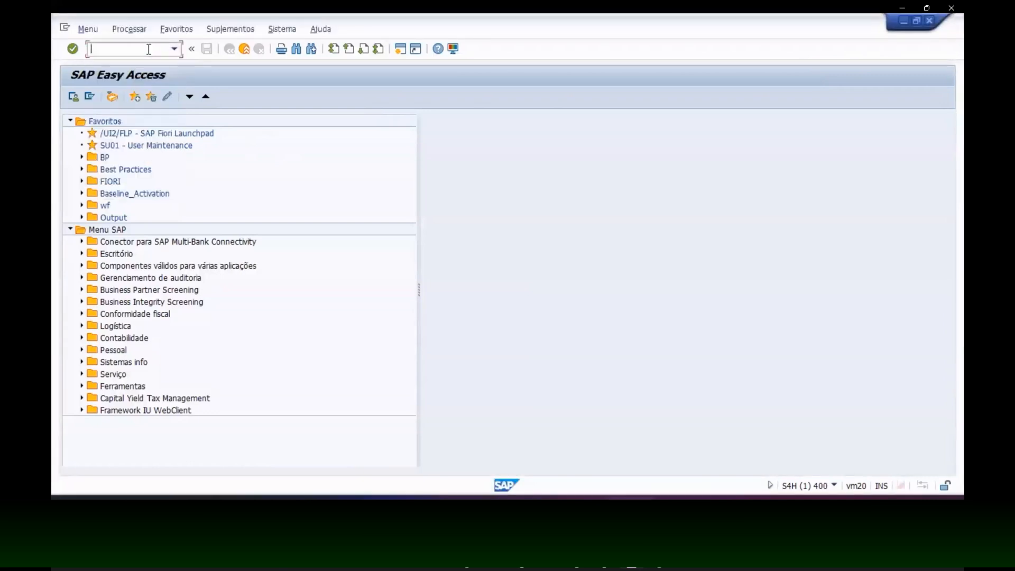
text(/n)
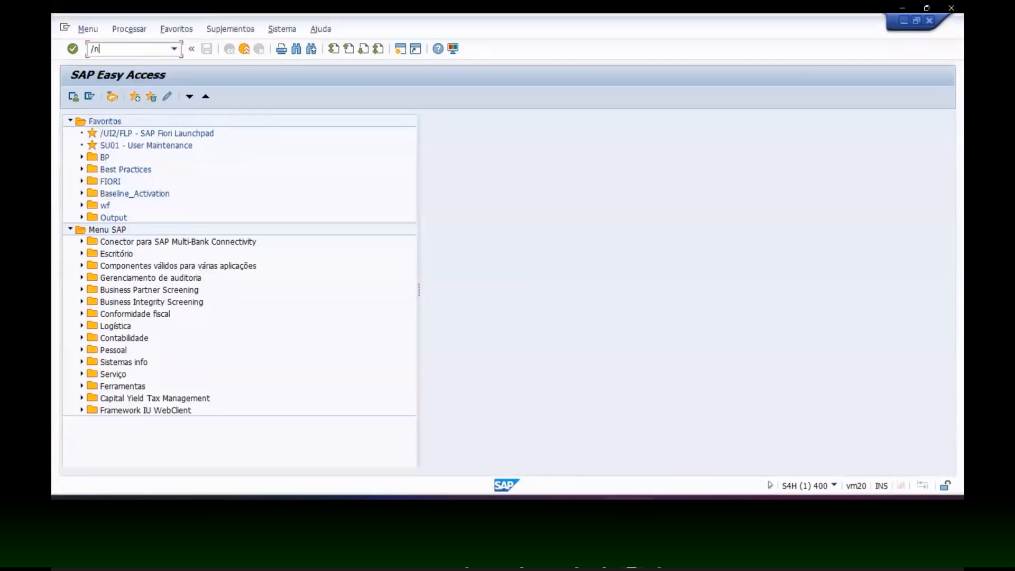
text(snote)
key(Return)
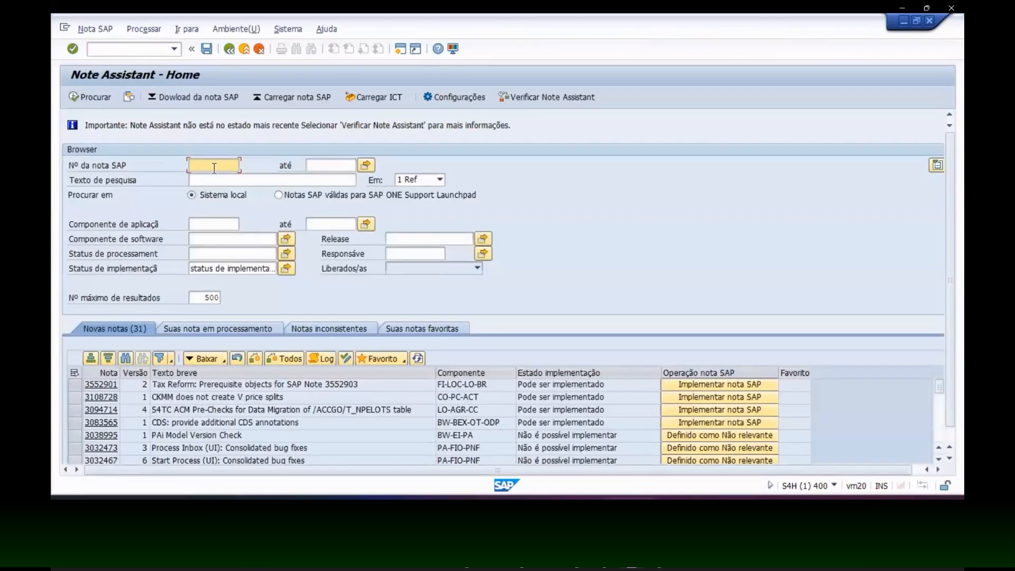
Request the download of SAP Note 3552901 in the Note Assistant and acknowledge the information message
click(204, 100)
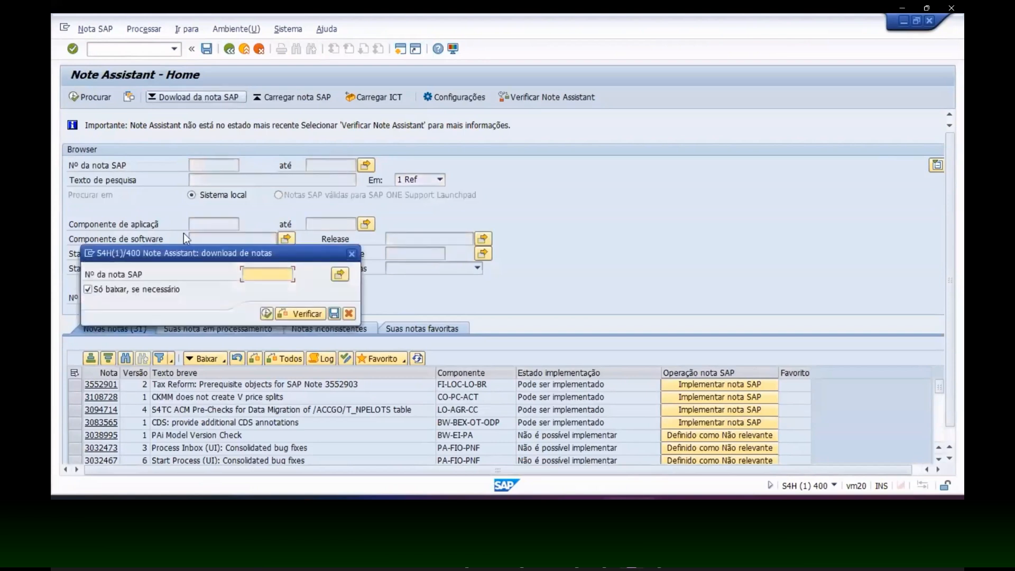
text(3552901)
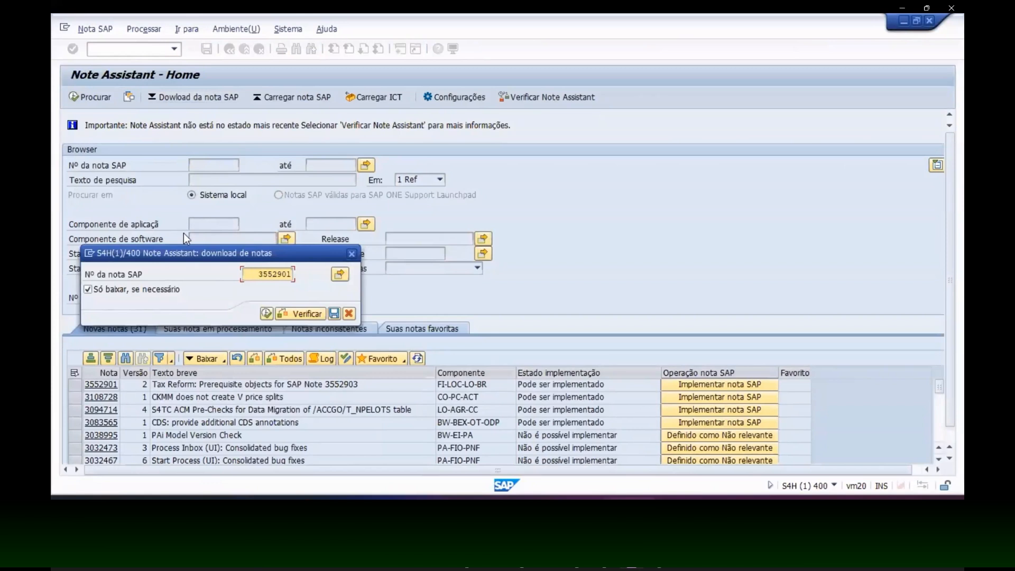
click(266, 315)
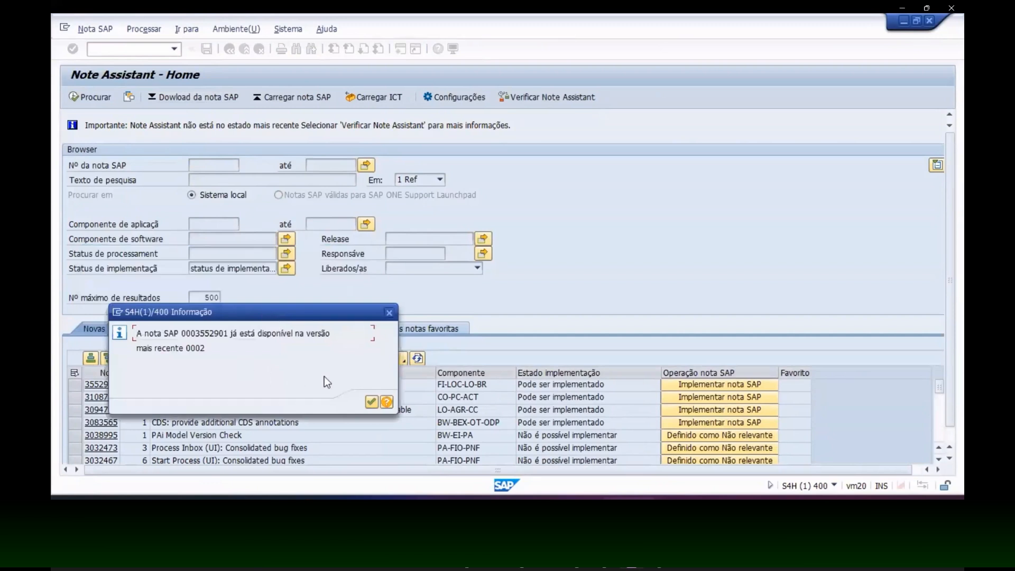
click(371, 402)
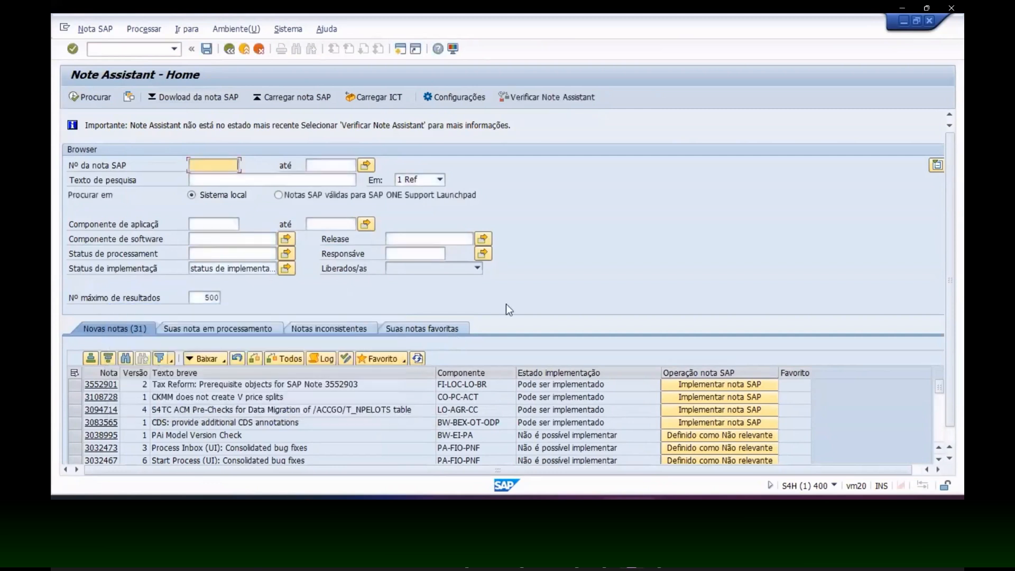
Try to implement SAP Note 3552901, agreeing to download its prerequisite note 3307663
click(75, 385)
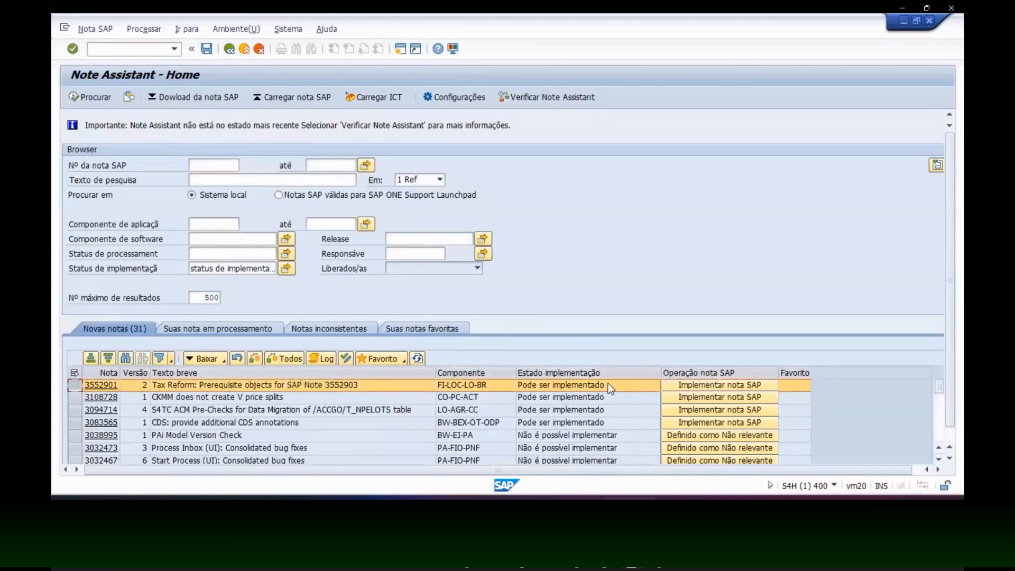
click(708, 385)
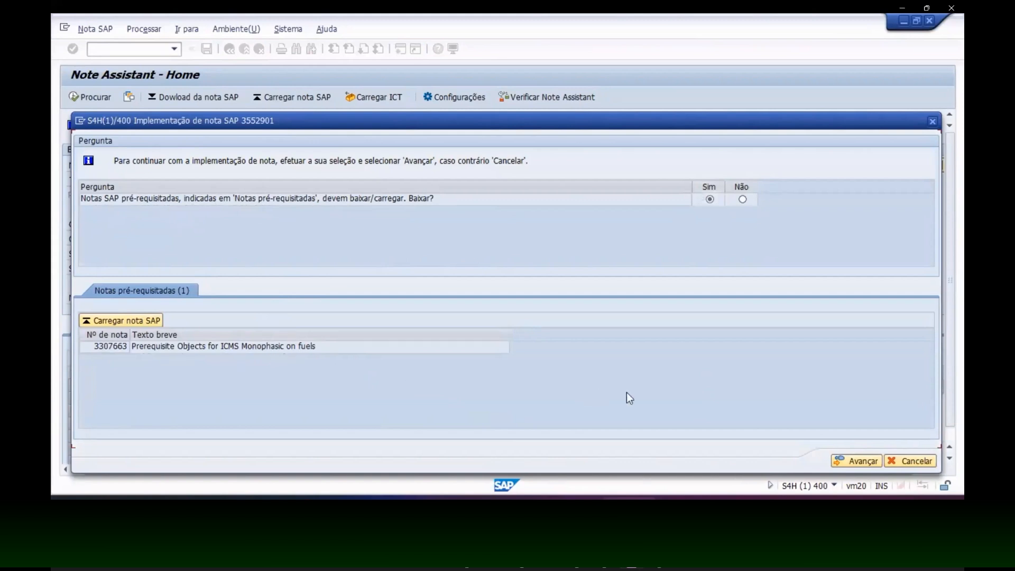
click(861, 461)
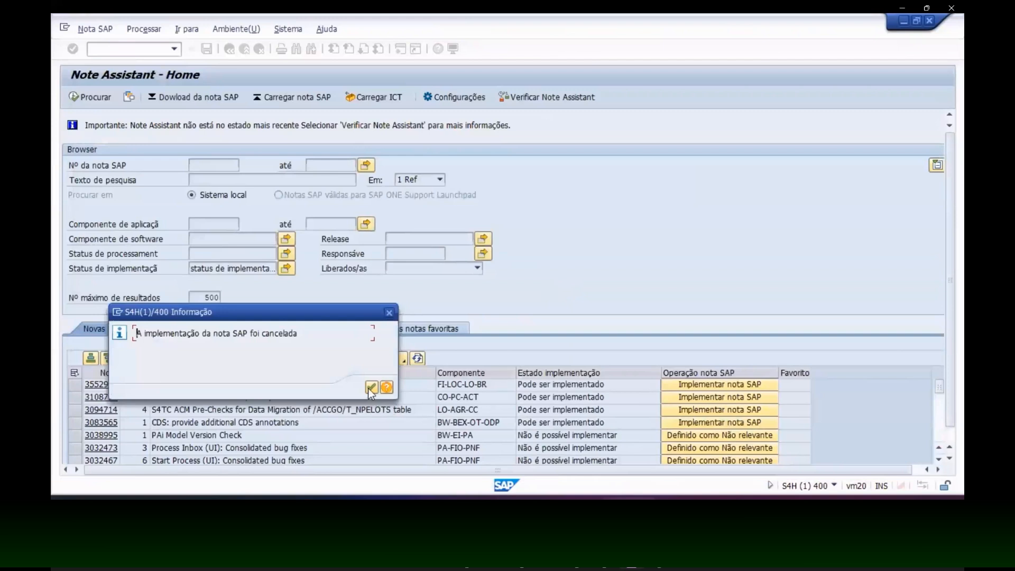
click(371, 388)
Download the prerequisite SAP Note 3307663 into the system
click(215, 97)
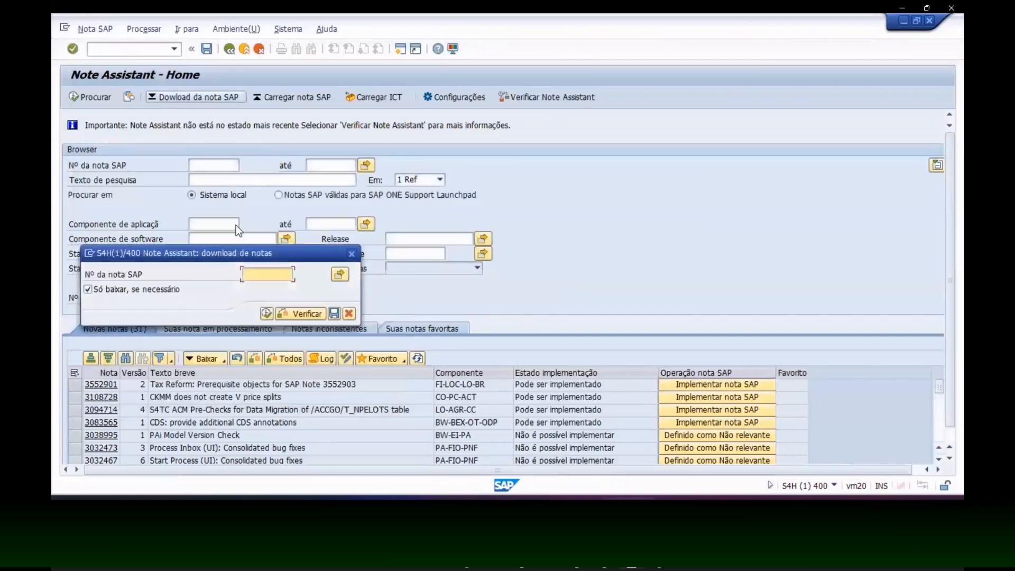
text(3307663)
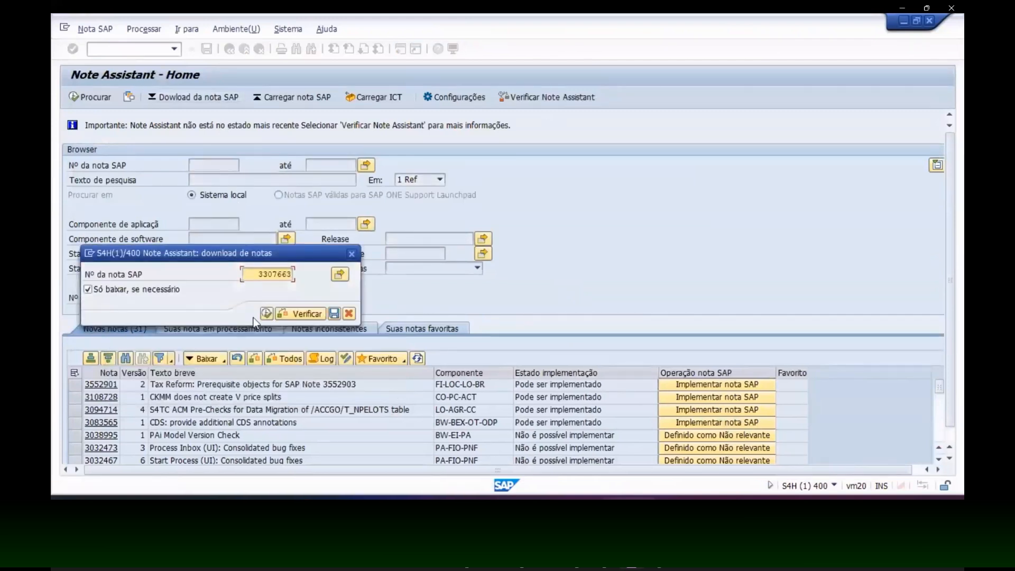
click(312, 316)
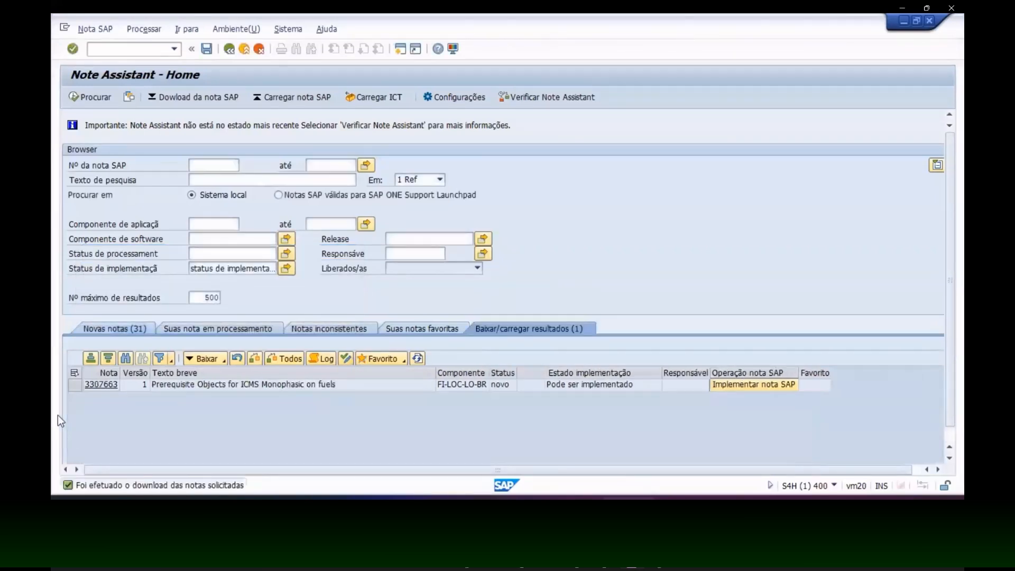
Start implementing SAP Note 3307663 and create a new workbench request with the description "Reforma tributária" for it
click(74, 386)
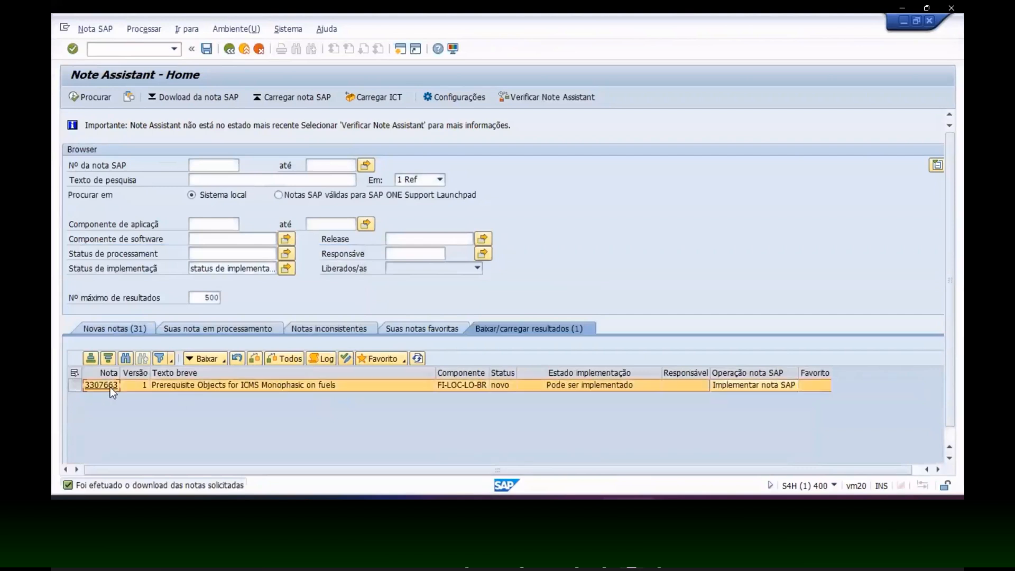
click(744, 386)
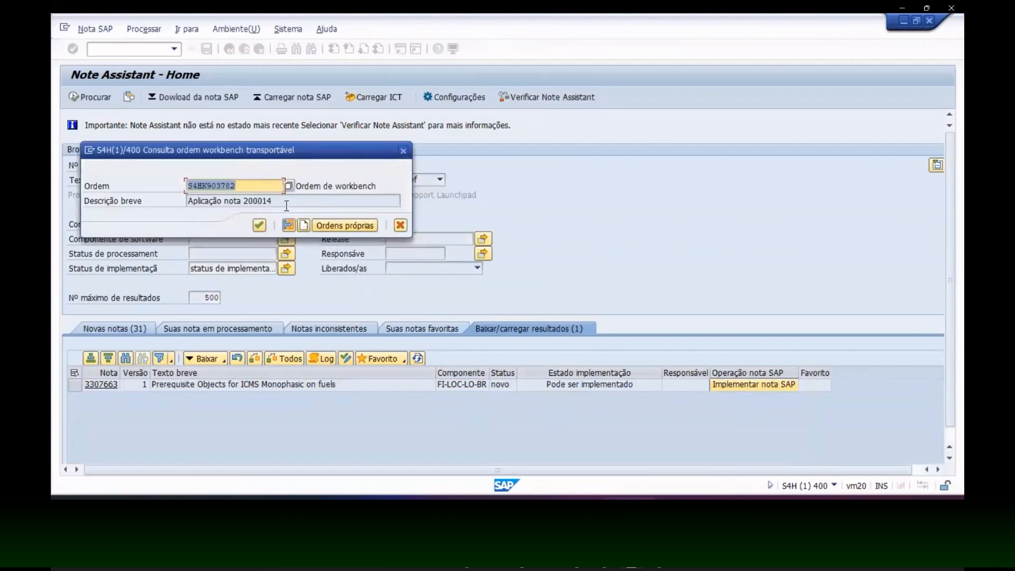
click(305, 225)
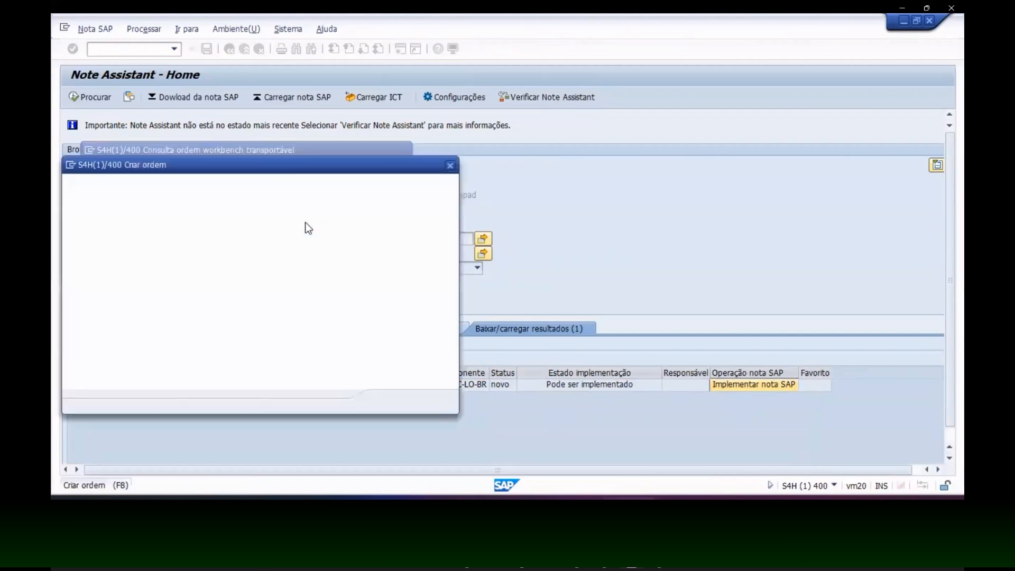
text(Reform)
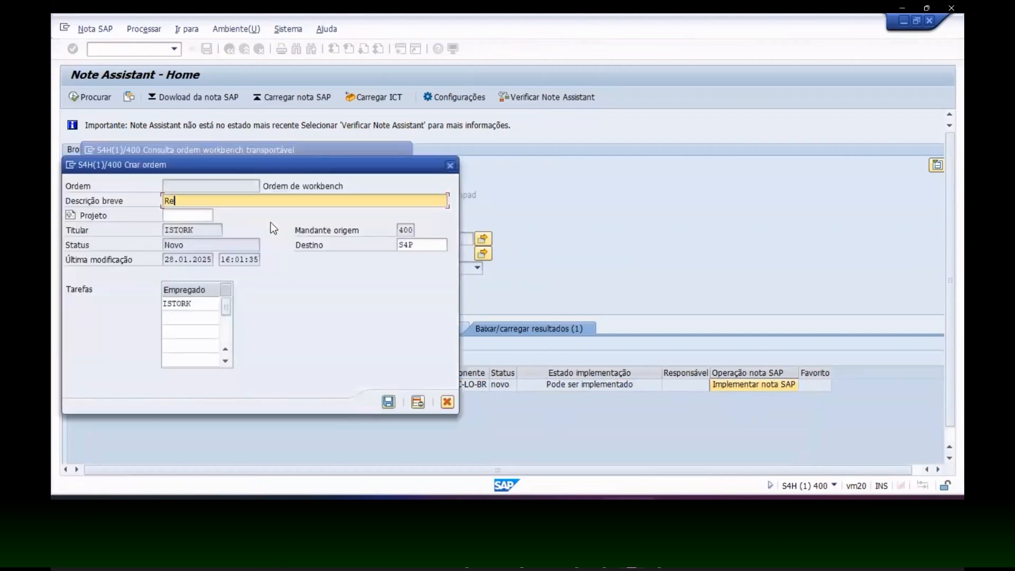
text(a tributária)
click(386, 402)
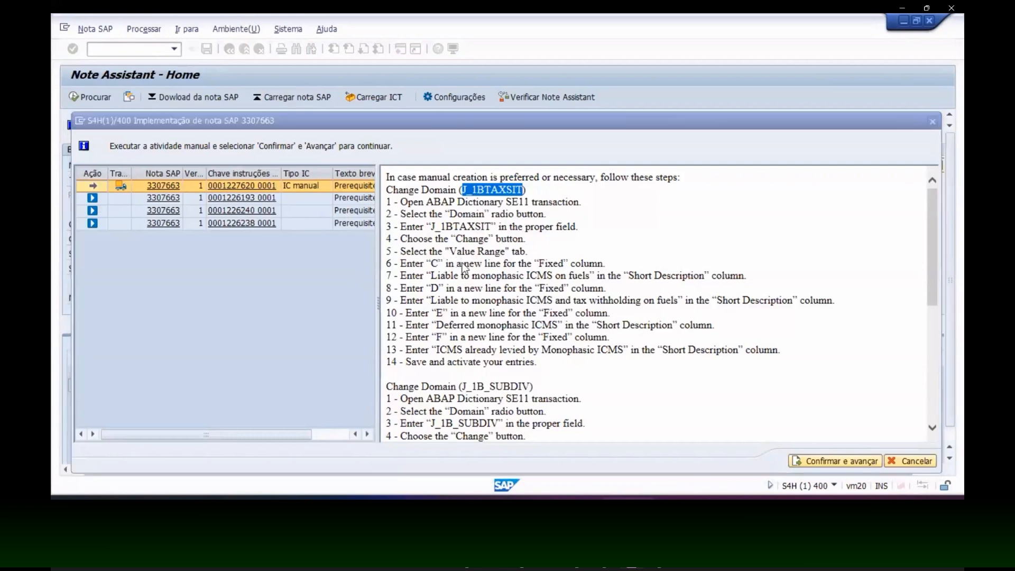
Switch to the ABAP Dictionary session and add fixed value C in a new line of domain J_1BTAXSIT's value range
key(alt+Tab)
click(219, 154)
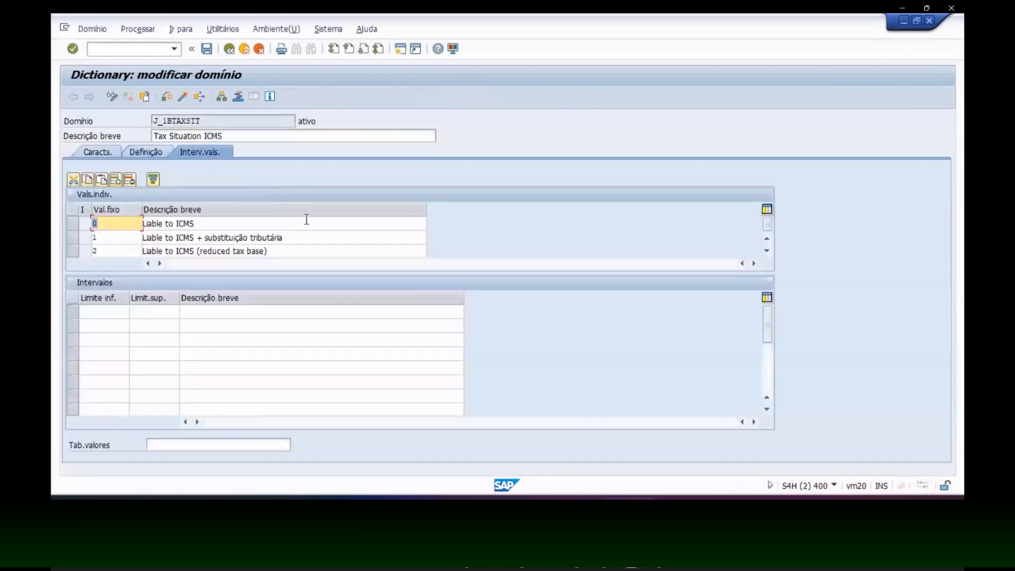
scroll(372, 227, down, 1)
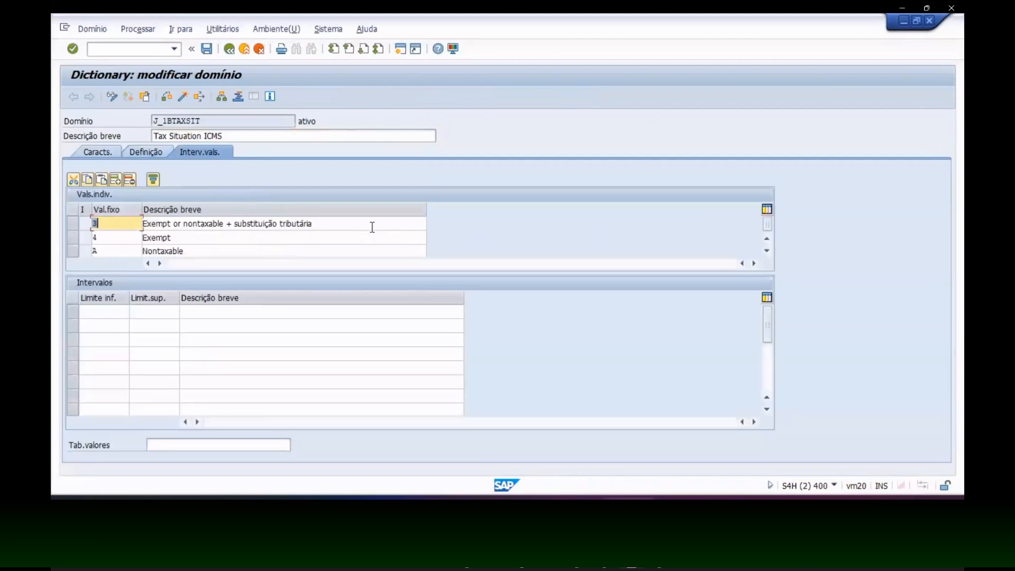
scroll(372, 227, down, 1)
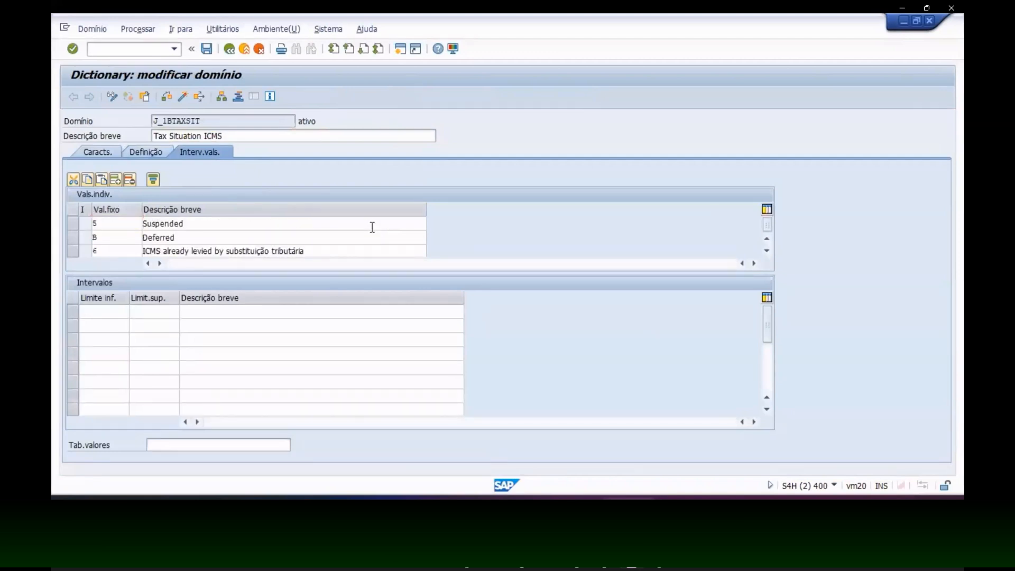
scroll(373, 227, down, 1)
scroll(117, 248, up, 1)
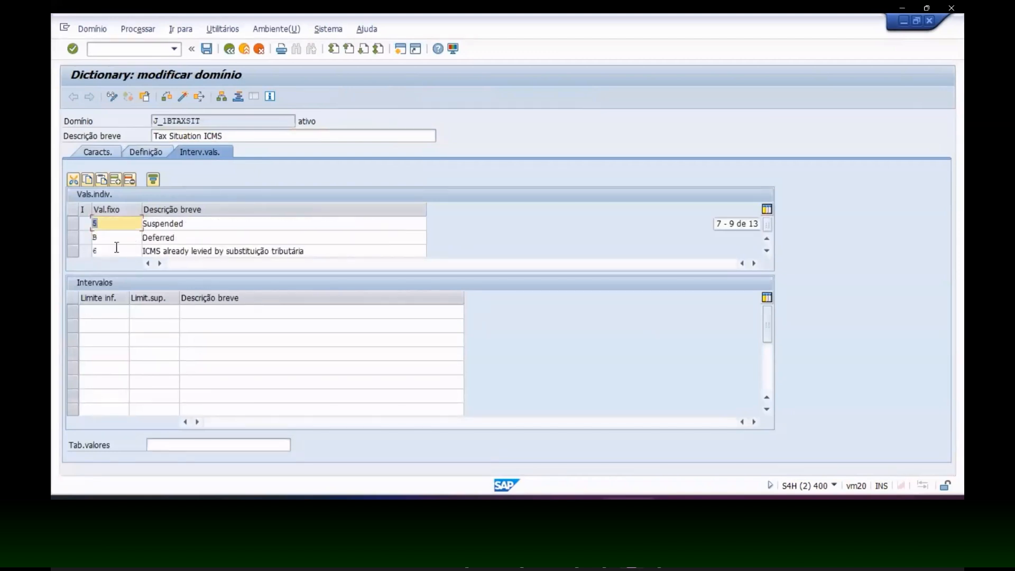
scroll(117, 248, down, 1)
scroll(116, 249, up, 1)
scroll(116, 248, down, 2)
click(113, 250)
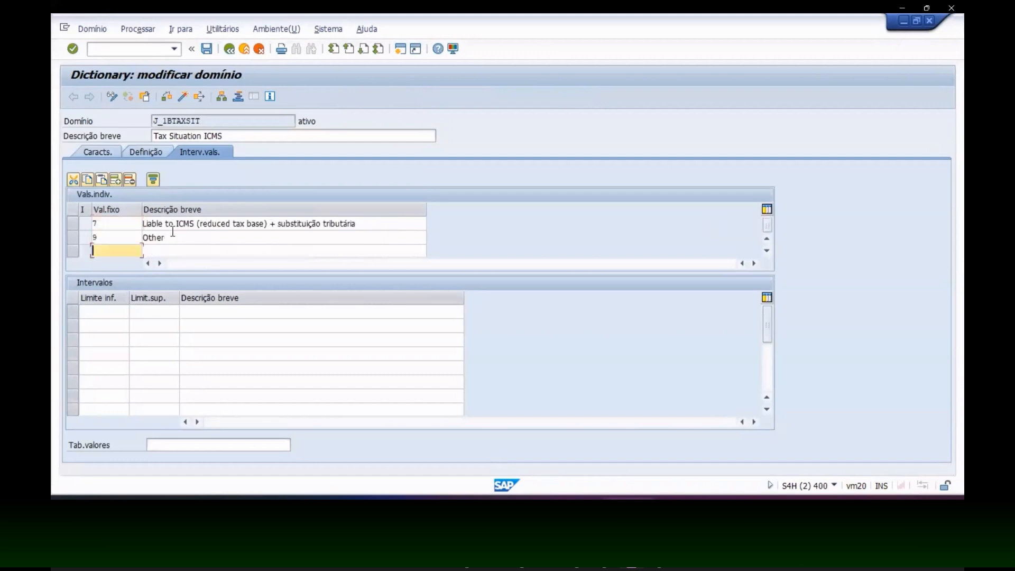
text(C)
key(Tab)
Enter "Fixed" from the note instructions as the short description of value C
key(alt+Tab)
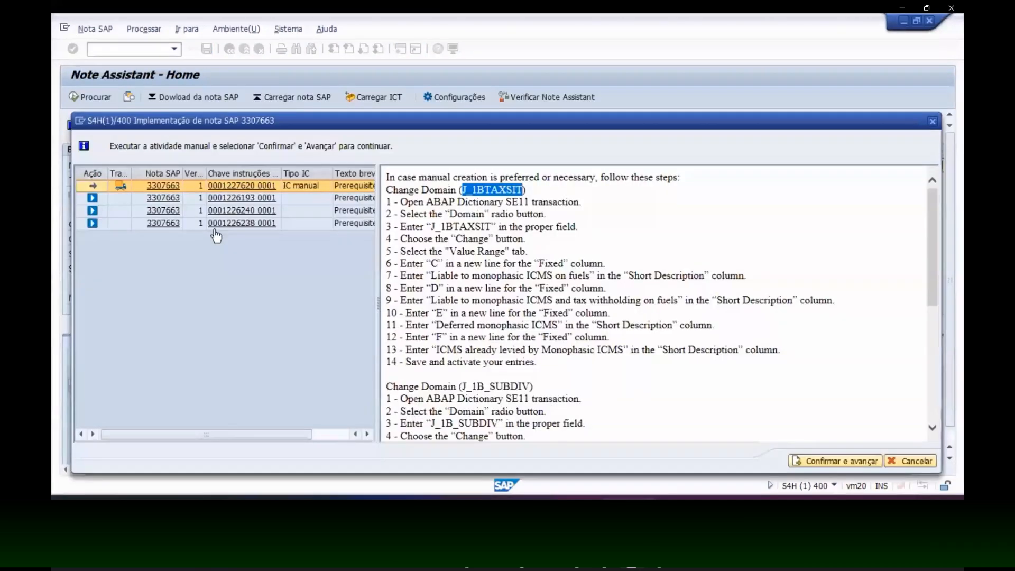
double_click(555, 263)
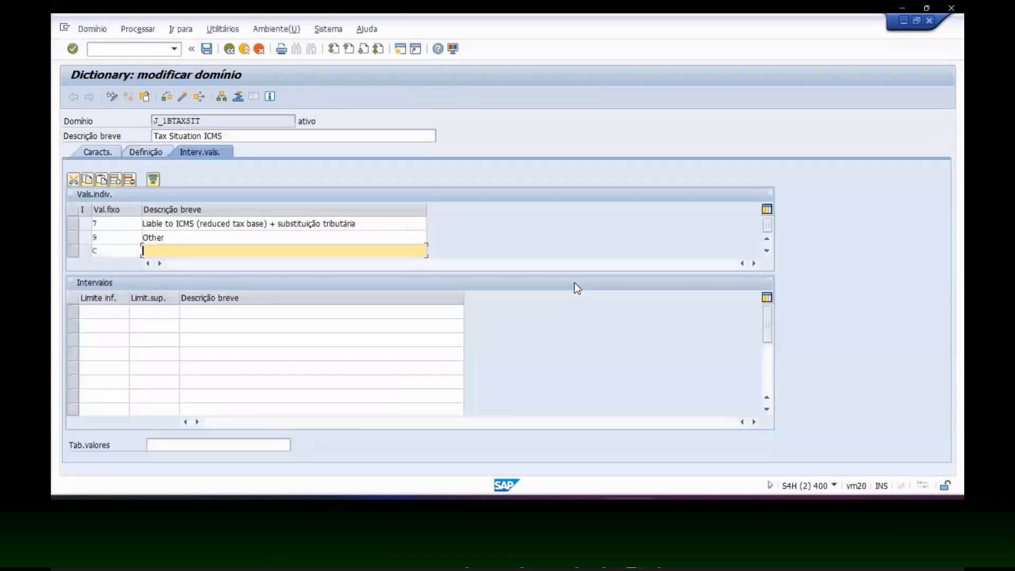
text(Fixed)
key(Return)
Replace the short description of value C with "Liable to monophasic ICMS on fuels", copied from the note instructions
key(alt+Tab)
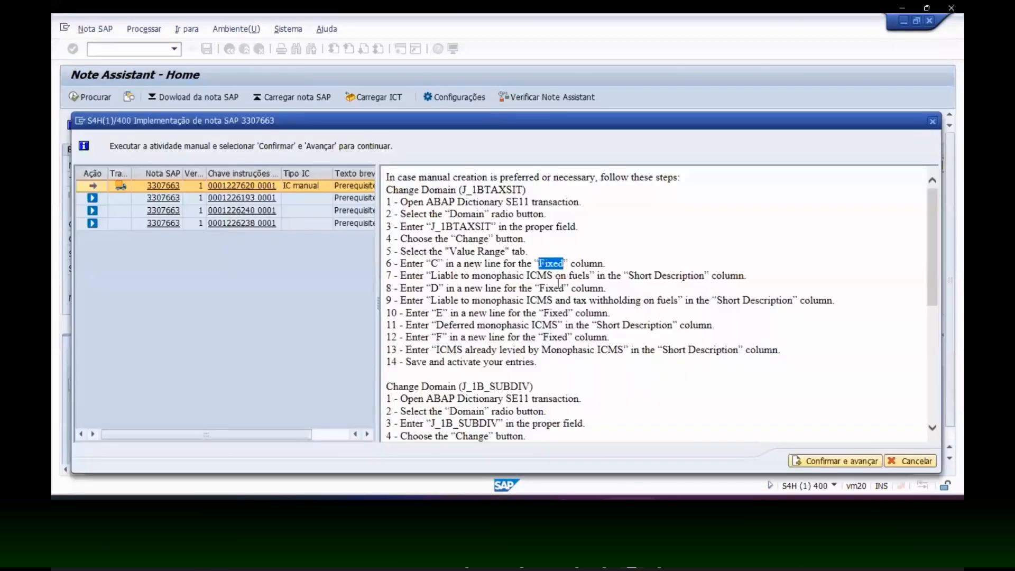
drag(434, 273, 591, 277)
key(ctrl+c)
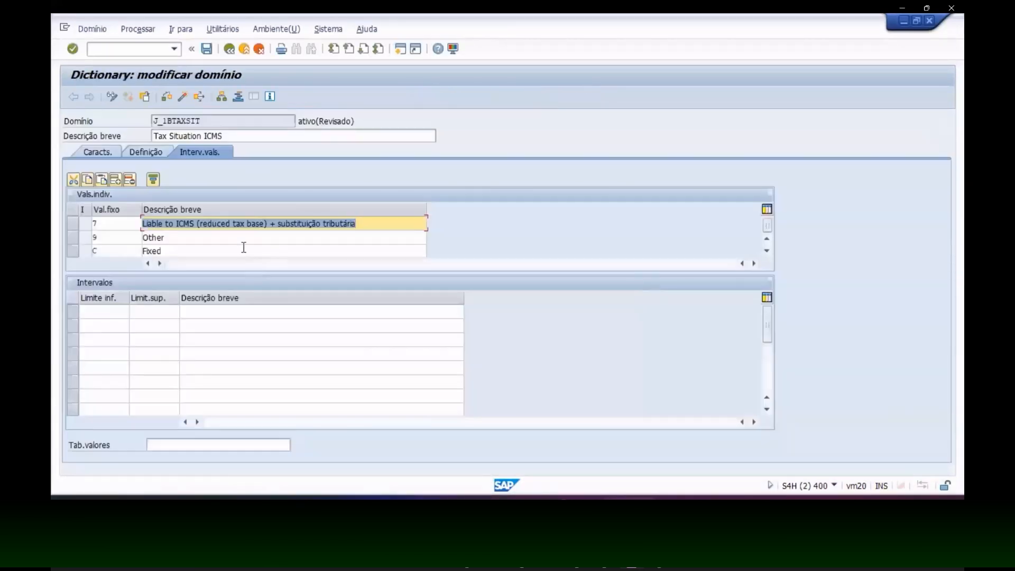
click(244, 248)
key(shift+Home)
key(BackSpace)
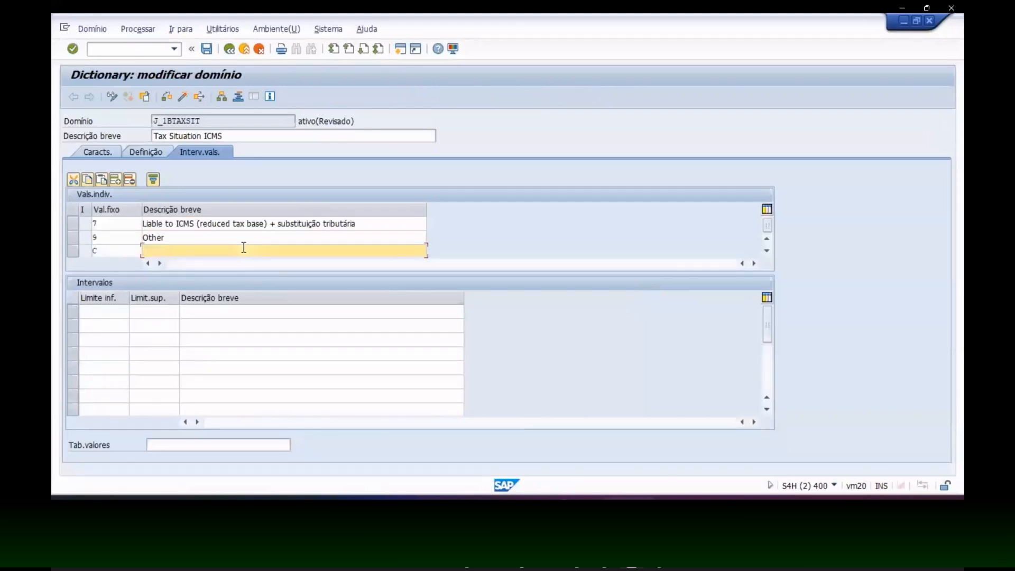
key(ctrl+v)
Add fixed value D with the short description "Liable to monophasic ICMS and tax withholding on fuels" from the note instructions
click(767, 251)
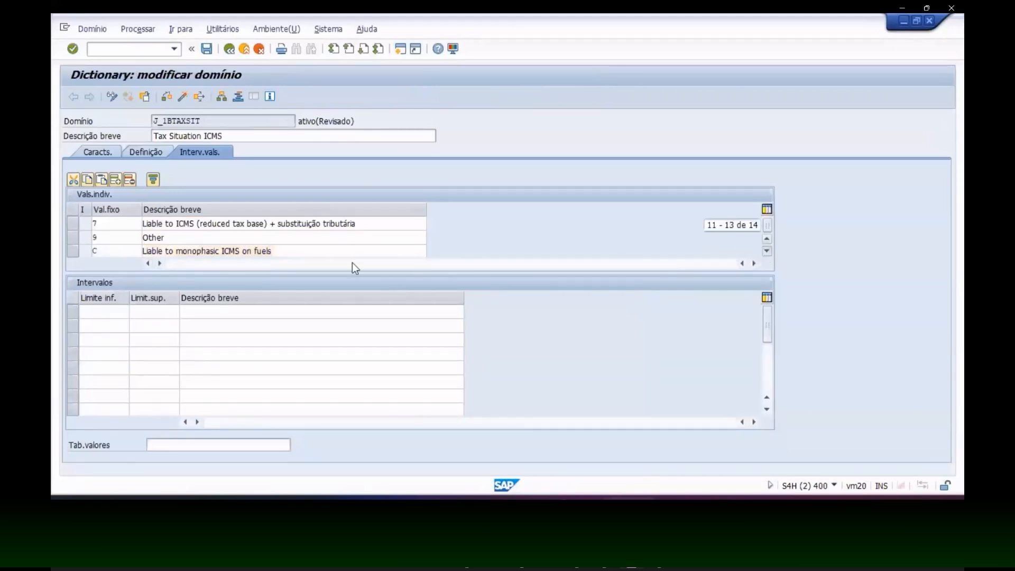
click(129, 251)
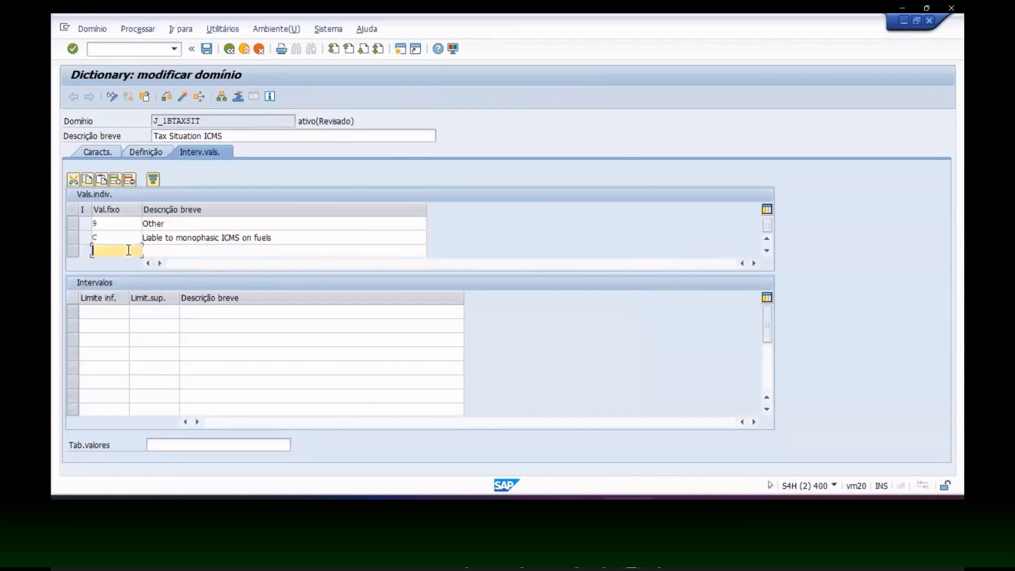
text(D)
key(Tab)
key(alt+Tab)
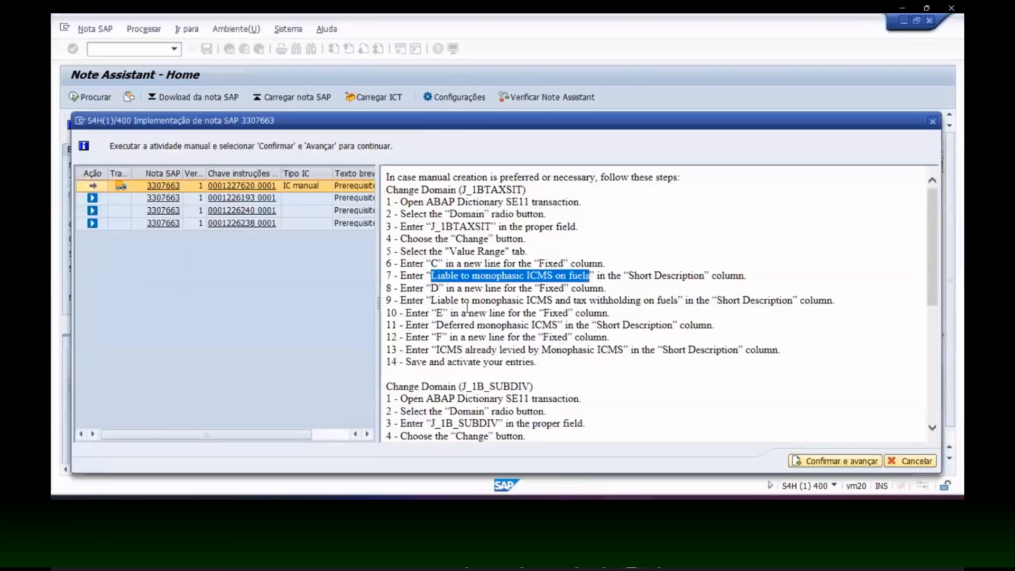
drag(434, 301, 678, 302)
key(ctrl+c)
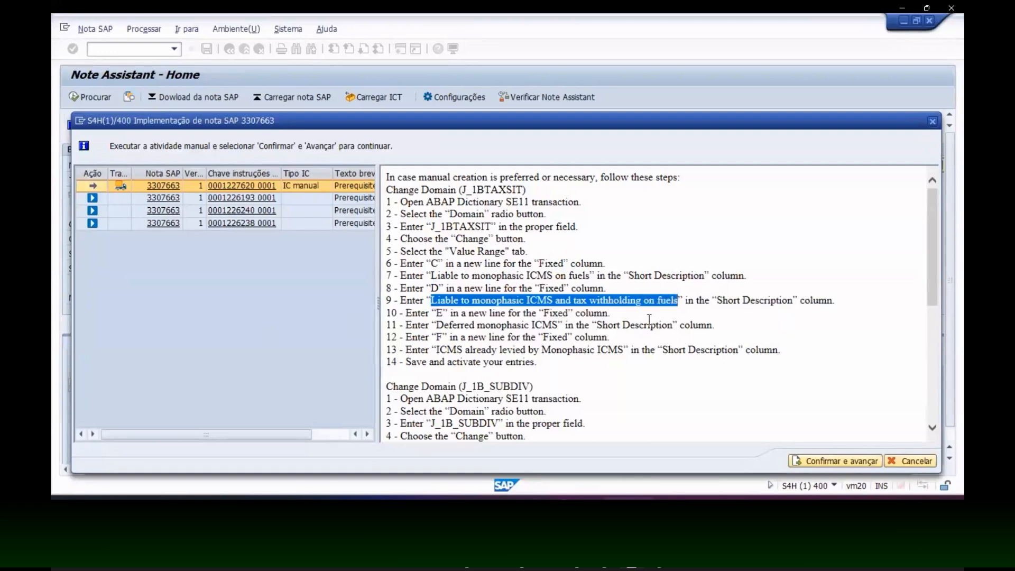
key(alt+Tab)
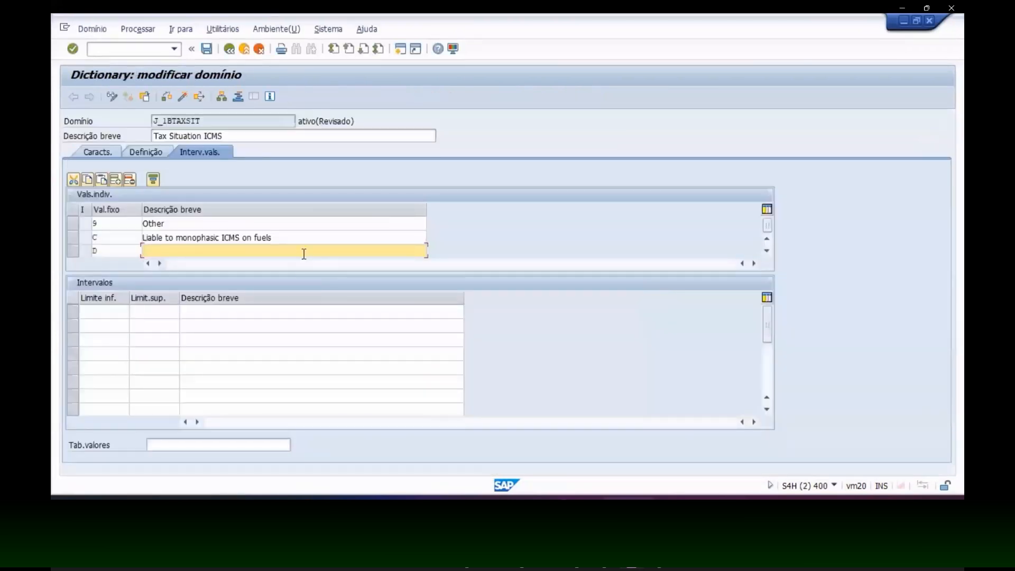
key(ctrl+v)
key(Return)
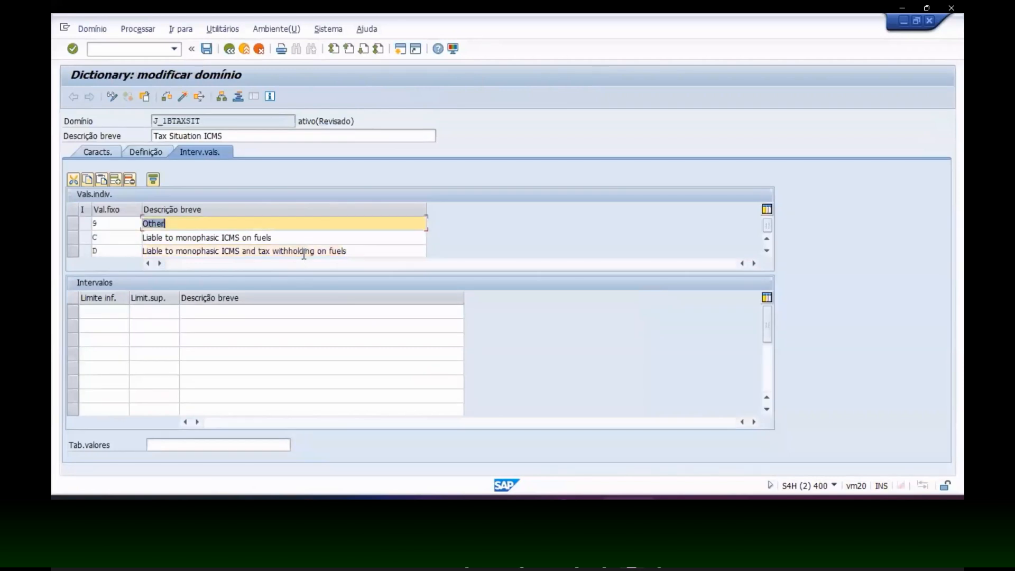
Add fixed value E with the short description "Deferred monophasic ICMS" from the note instructions
key(alt+Tab)
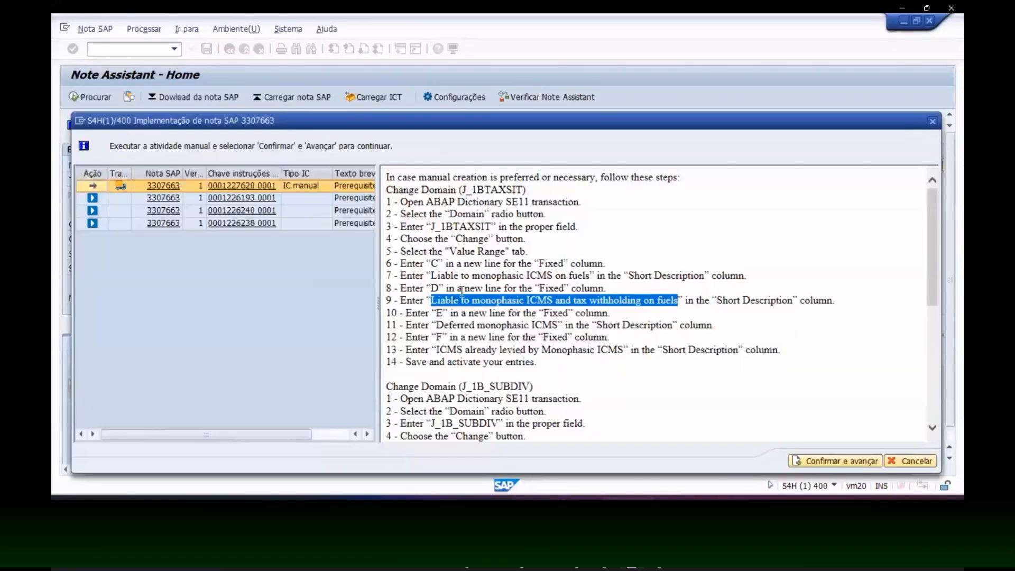
key(alt+Tab)
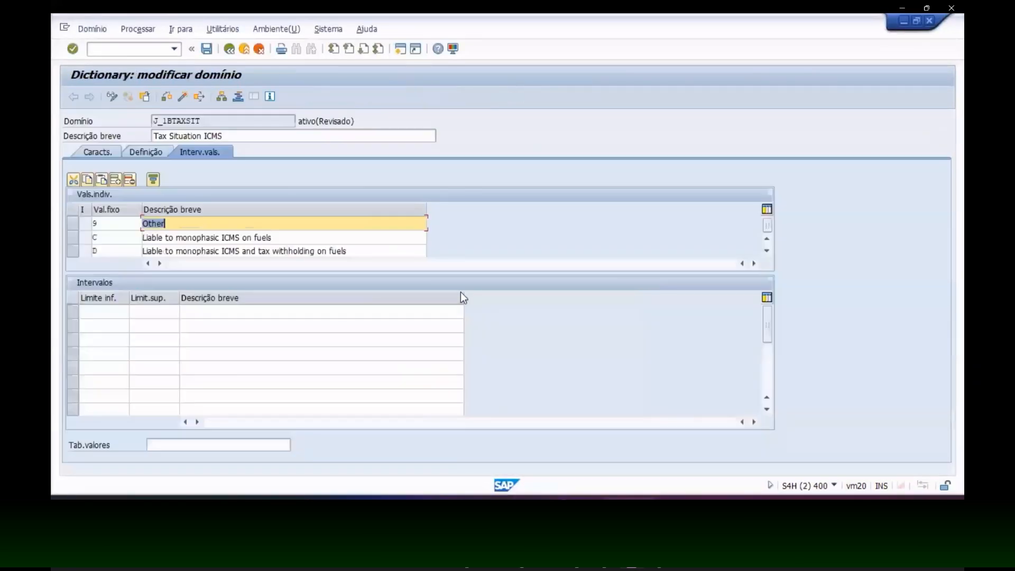
click(766, 252)
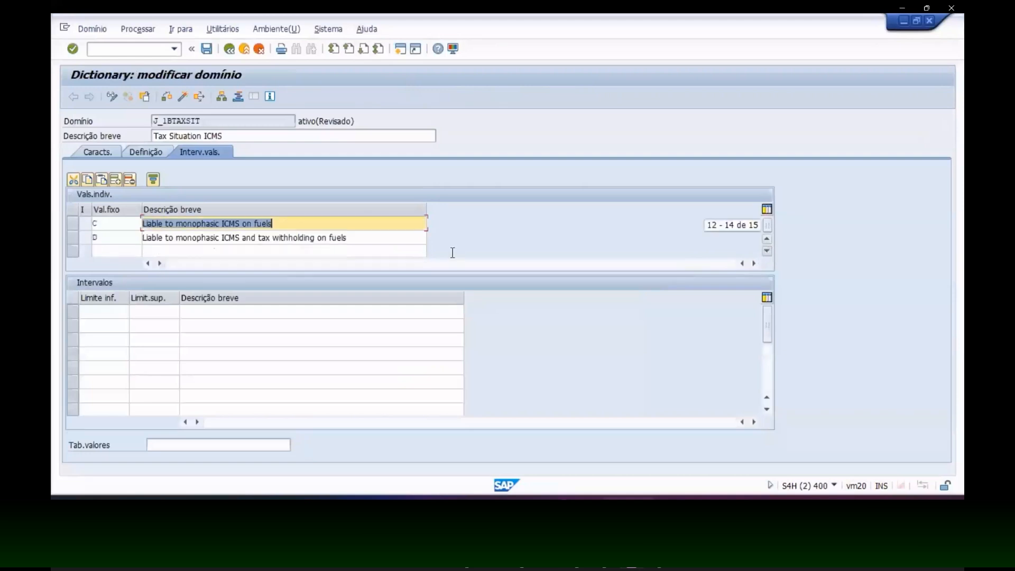
click(107, 250)
text(E)
key(alt+Tab)
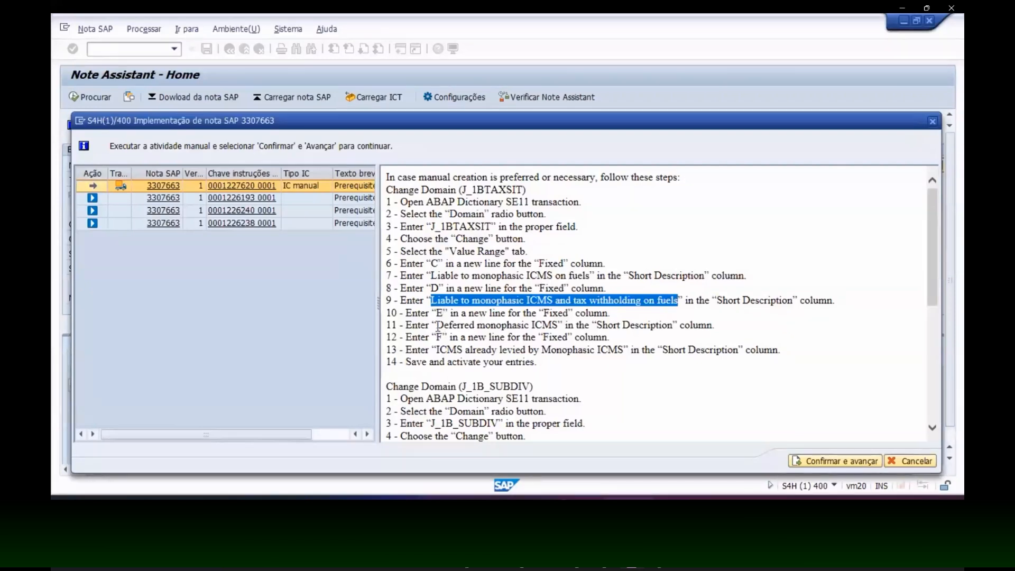
drag(437, 326, 531, 326)
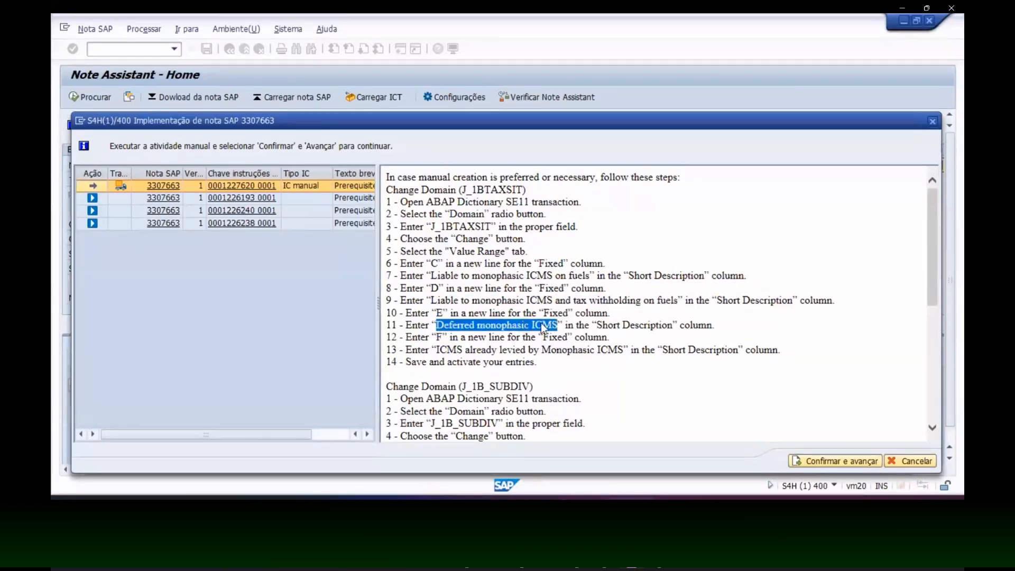
key(alt+Tab)
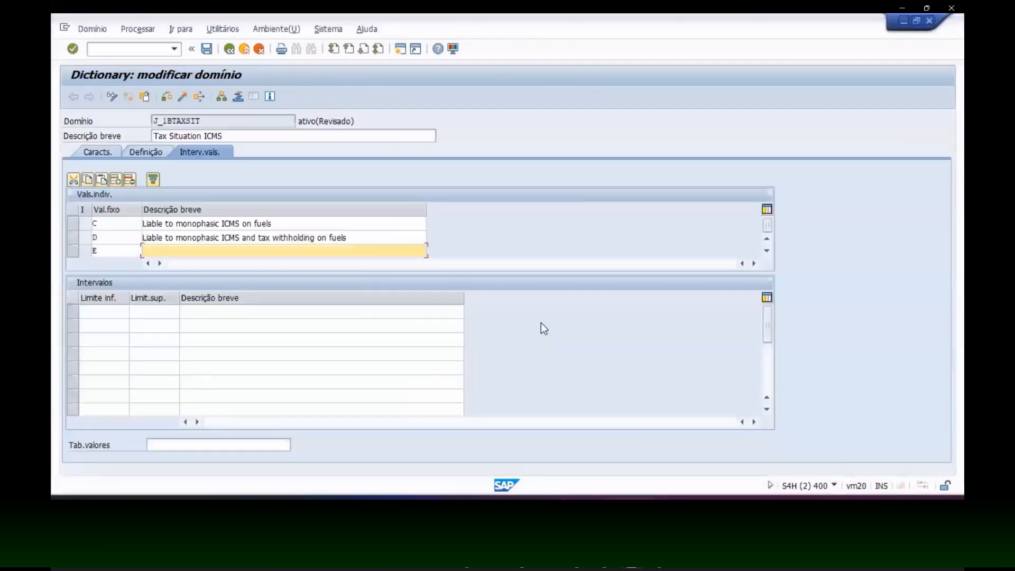
text(Deferred monophasic ICMS)
key(Return)
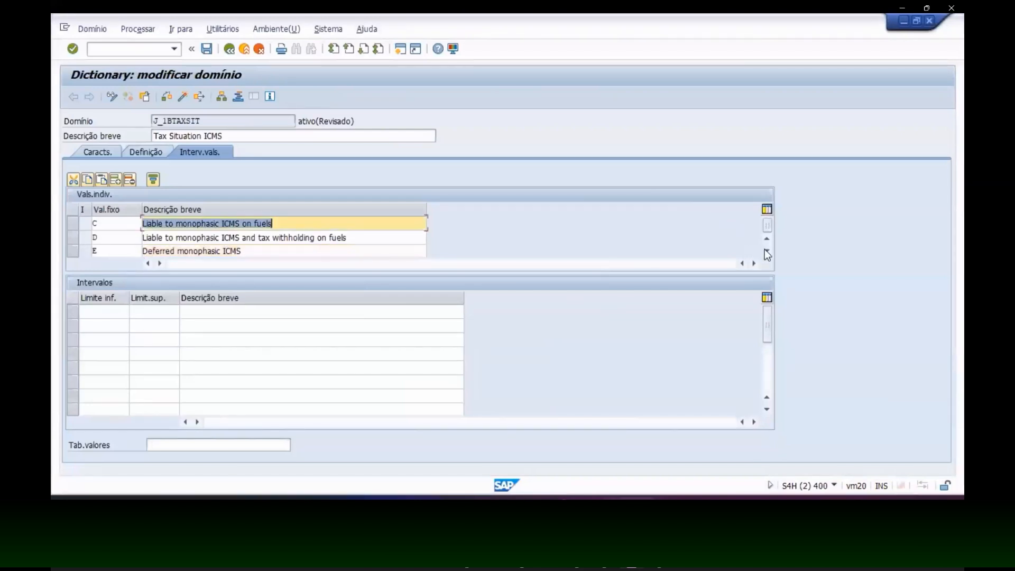
Add fixed value F with the short description "ICMS already levied by Monophasic ICMS" from the note instructions
key(Down)
key(alt+Tab)
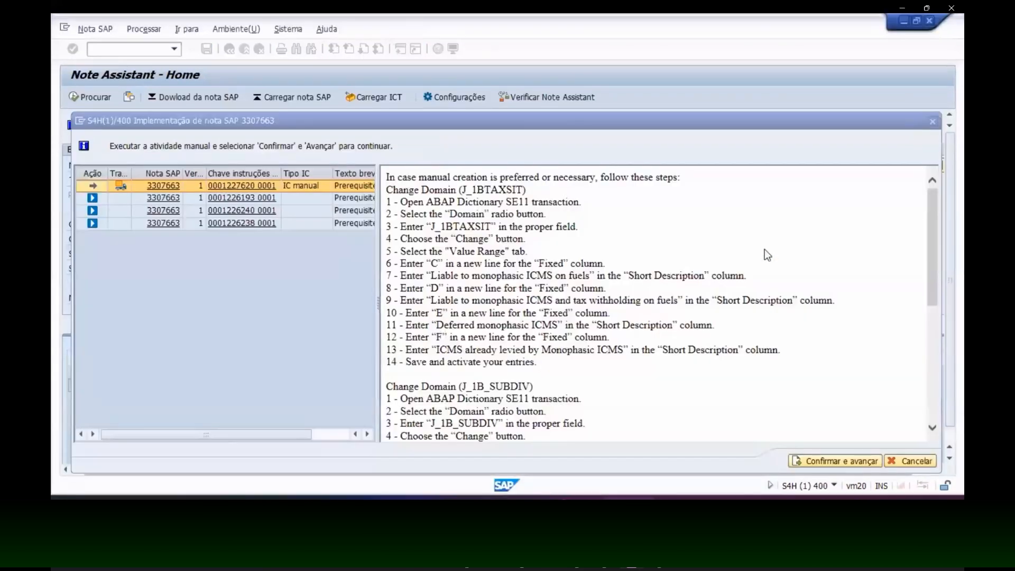
key(alt+Tab)
key(Down)
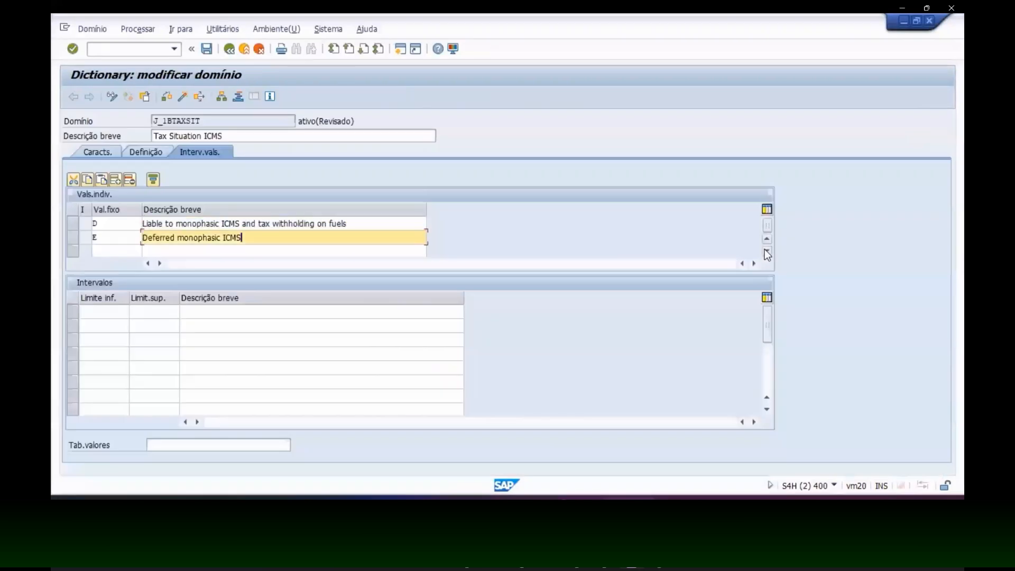
key(Tab)
key(alt+Tab)
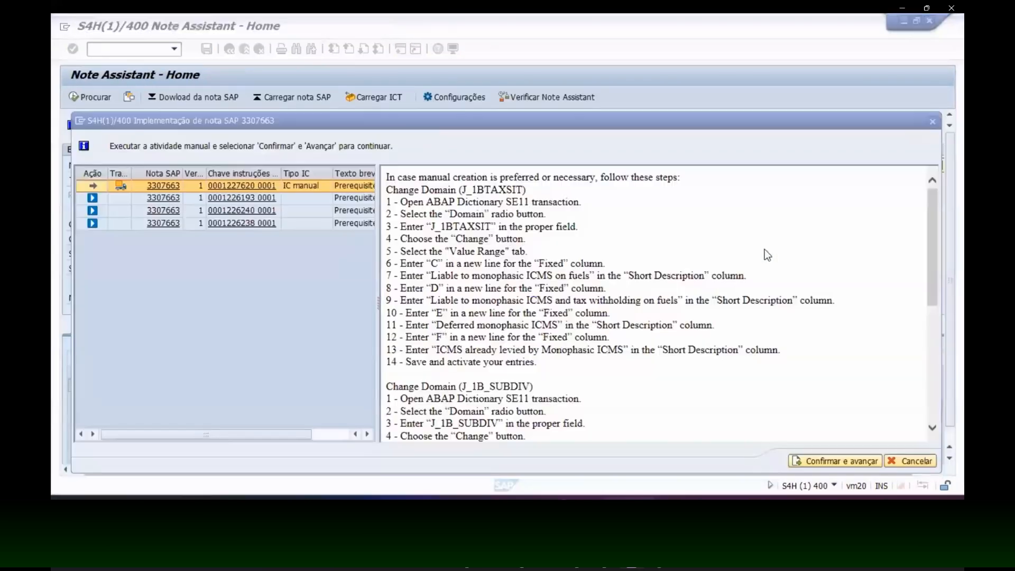
drag(437, 349, 611, 351)
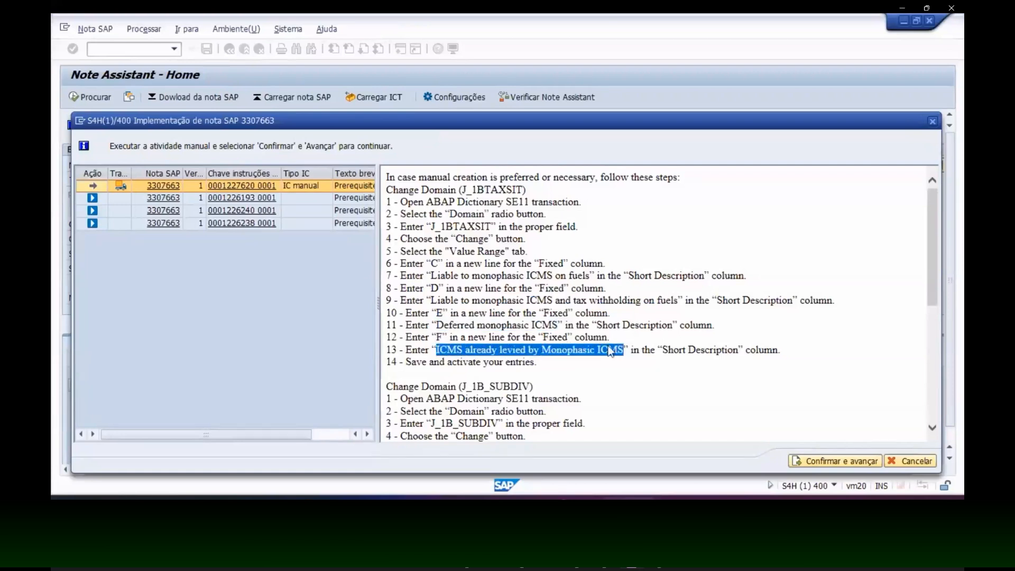
key(ctrl+c)
key(alt+Tab)
key(ctrl+v)
key(Return)
Check the remaining note instructions and activate domain J_1BTAXSIT, assigning the change to the "Reforma tributária" workbench request
key(alt+Tab)
scroll(624, 336, down, 3)
key(alt+Tab)
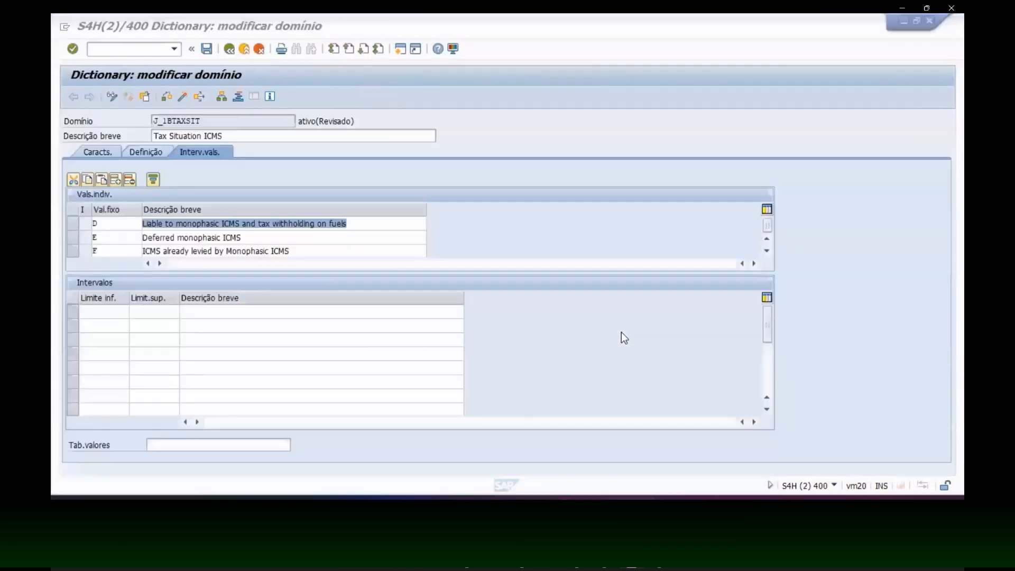
click(182, 95)
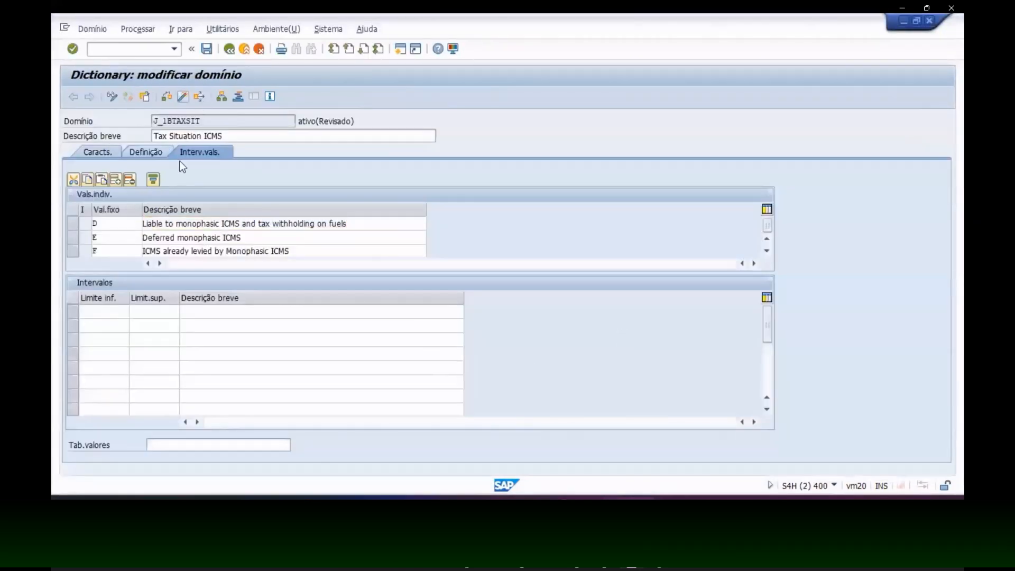
click(257, 240)
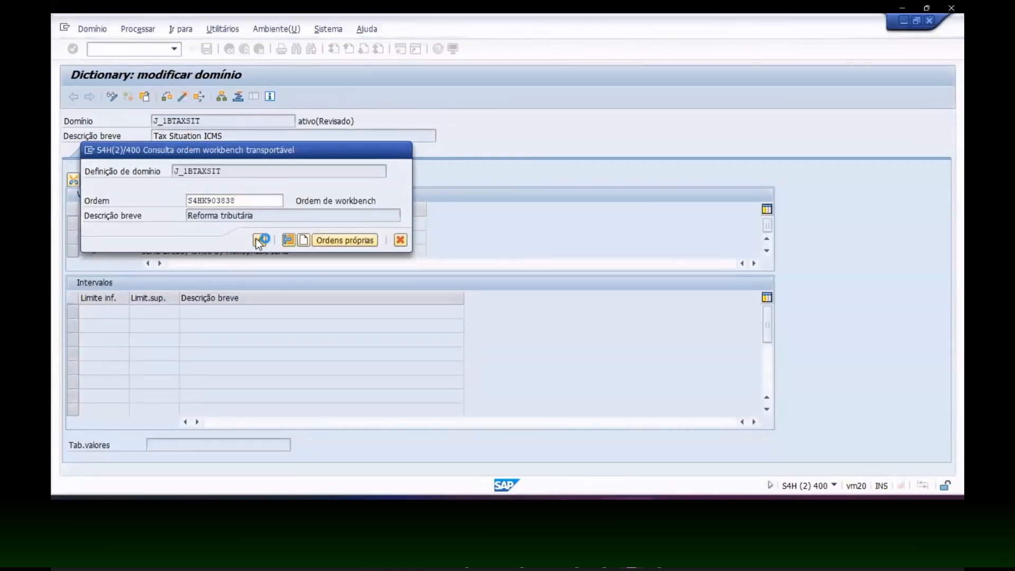
Finish activating J_1BTAXSIT and open domain J_1B_SUBDIV for modification in its original language, showing its fixed values
click(284, 270)
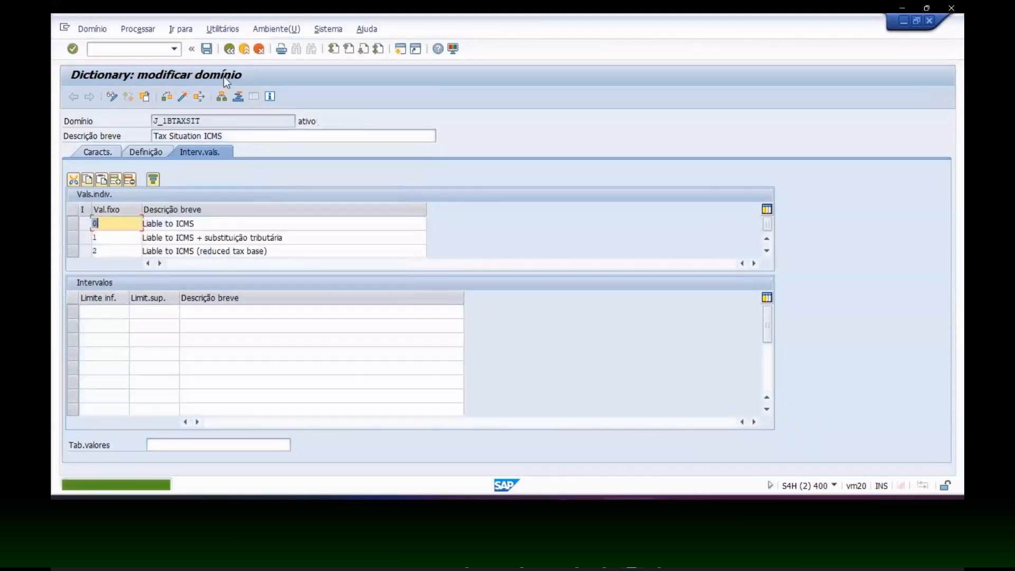
click(229, 49)
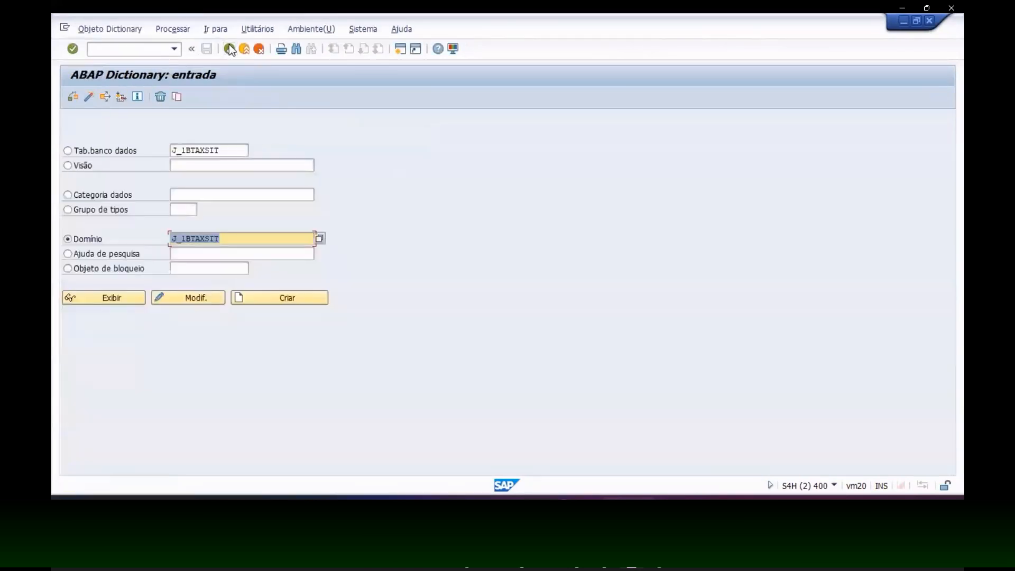
key(alt+Tab)
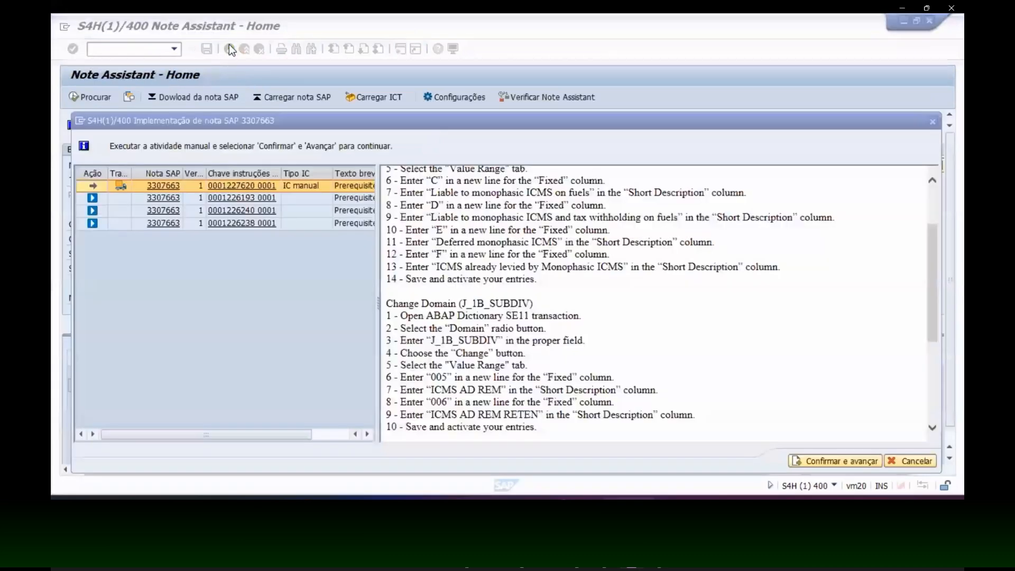
scroll(470, 268, down, 1)
drag(462, 263, 509, 262)
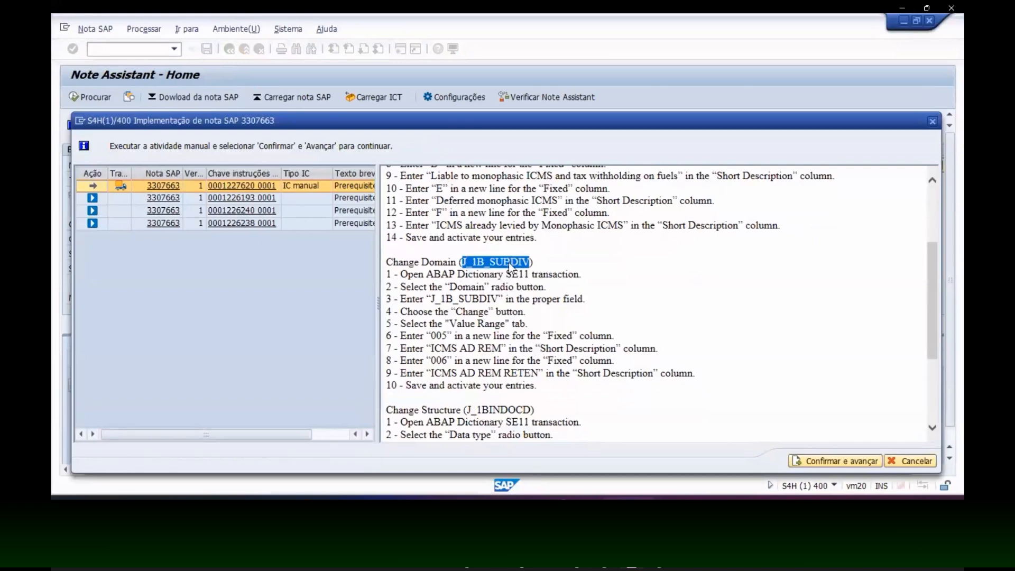
key(alt+Tab)
key(ctrl+v)
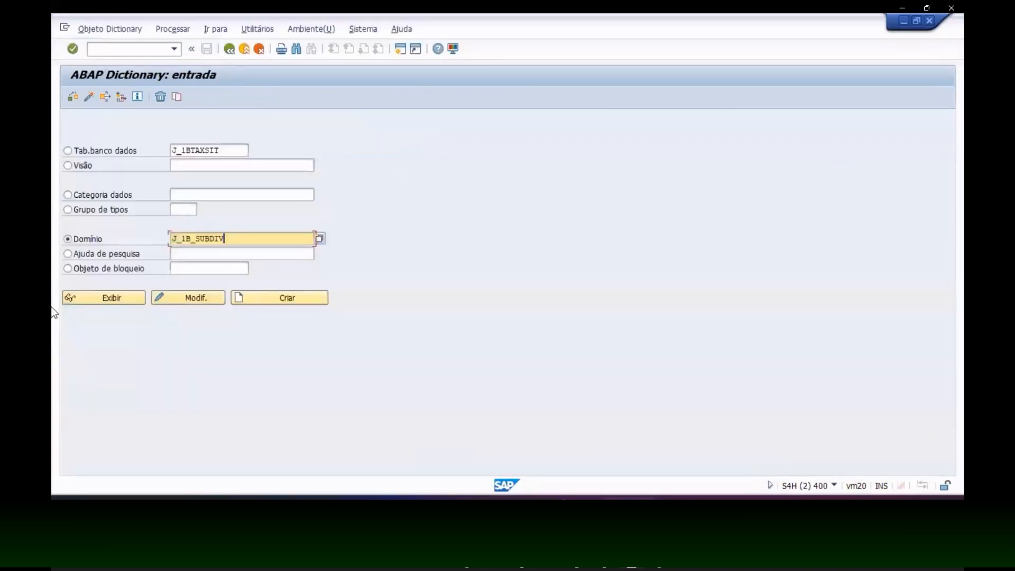
click(189, 297)
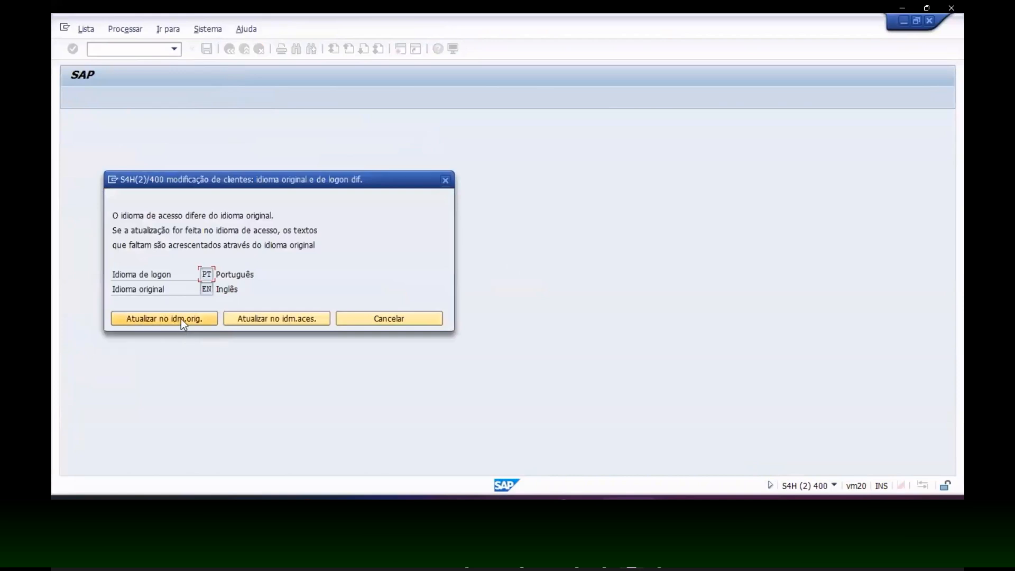
click(181, 319)
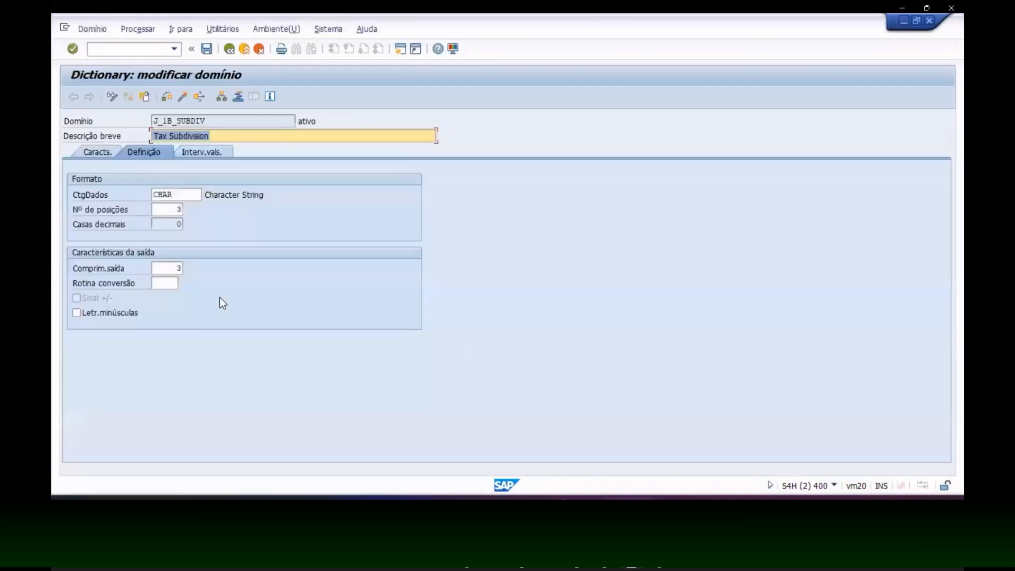
click(206, 152)
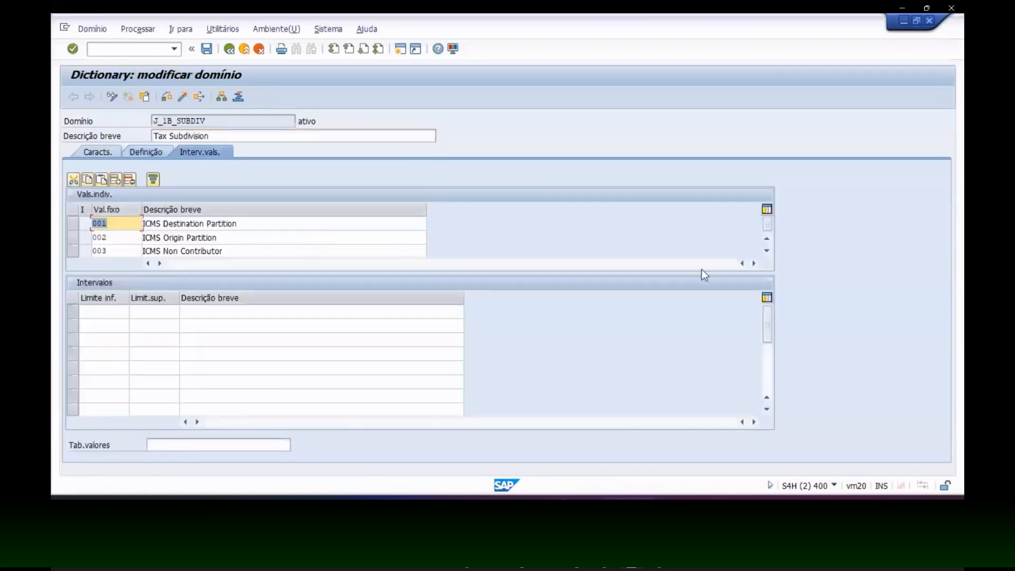
Add fixed value 005 with the short description "ICMS AD REM" from the note instructions to domain J_1B_SUBDIV
key(alt+Tab)
scroll(616, 277, down, 1)
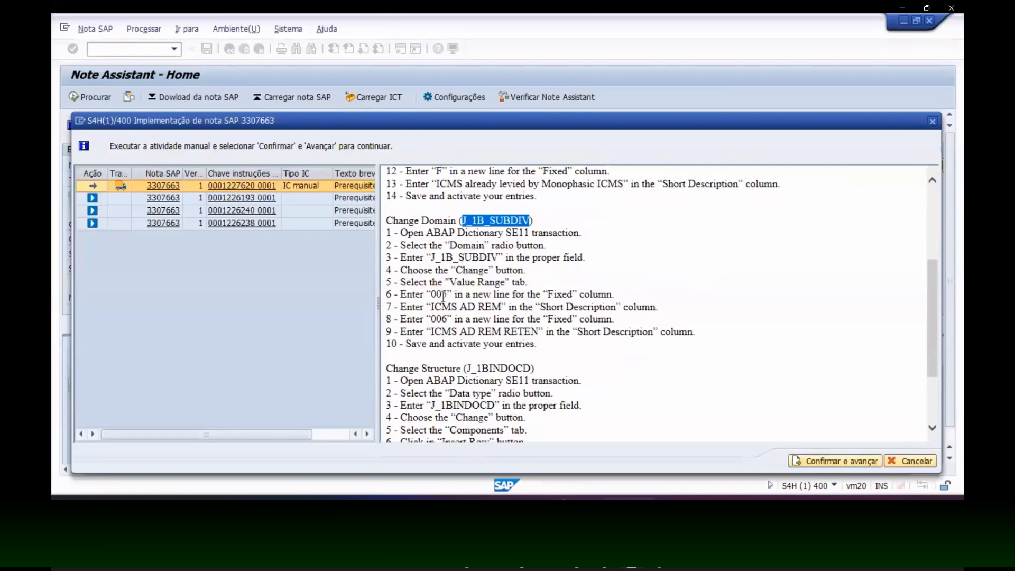
drag(431, 307, 497, 310)
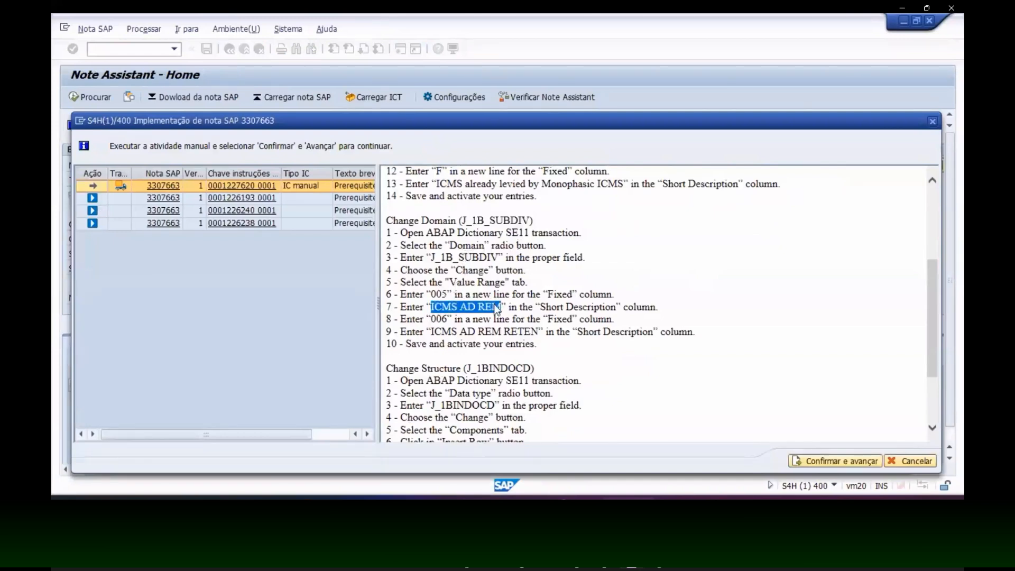
key(alt+Tab)
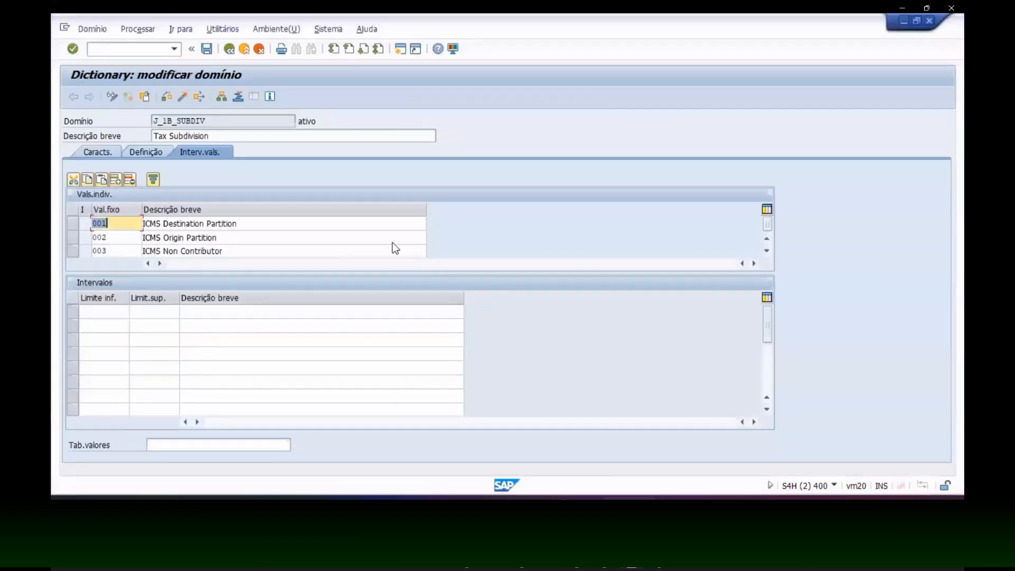
scroll(322, 236, down, 1)
click(134, 237)
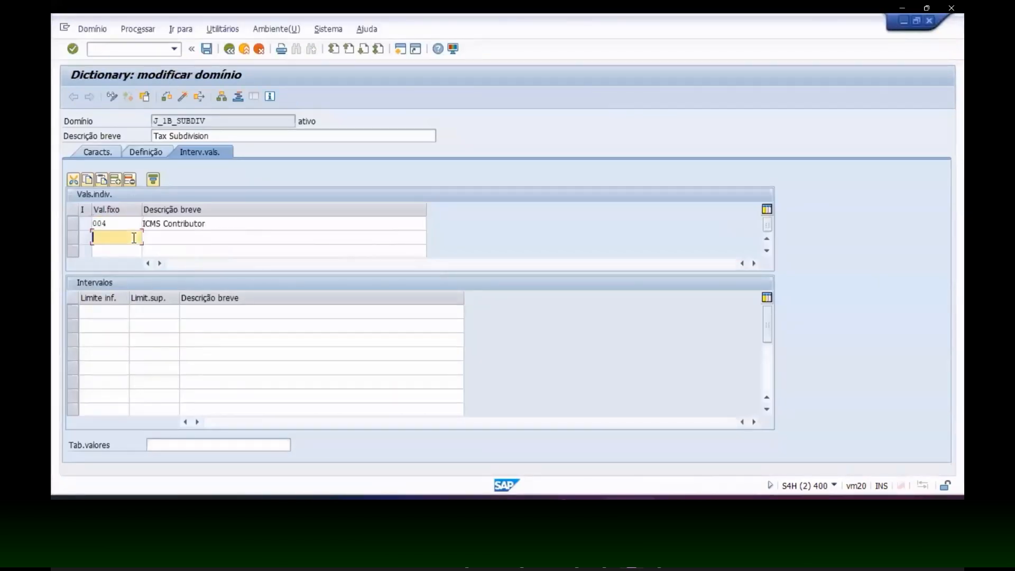
text(005)
key(Tab)
key(ctrl+v)
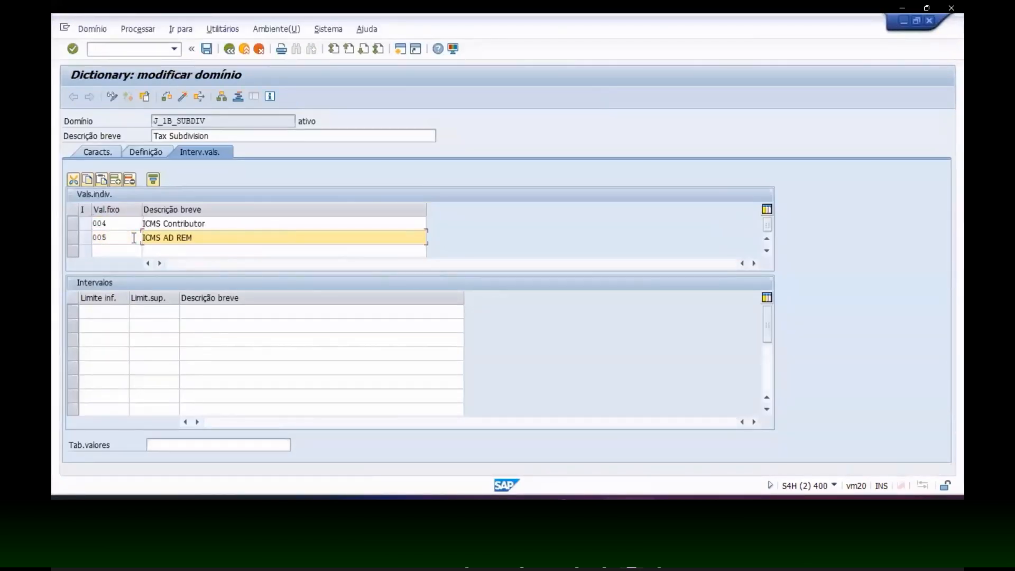
Add fixed value 006 with the short description "ICMS AD REM RETEN" from the note instructions
key(alt+Tab)
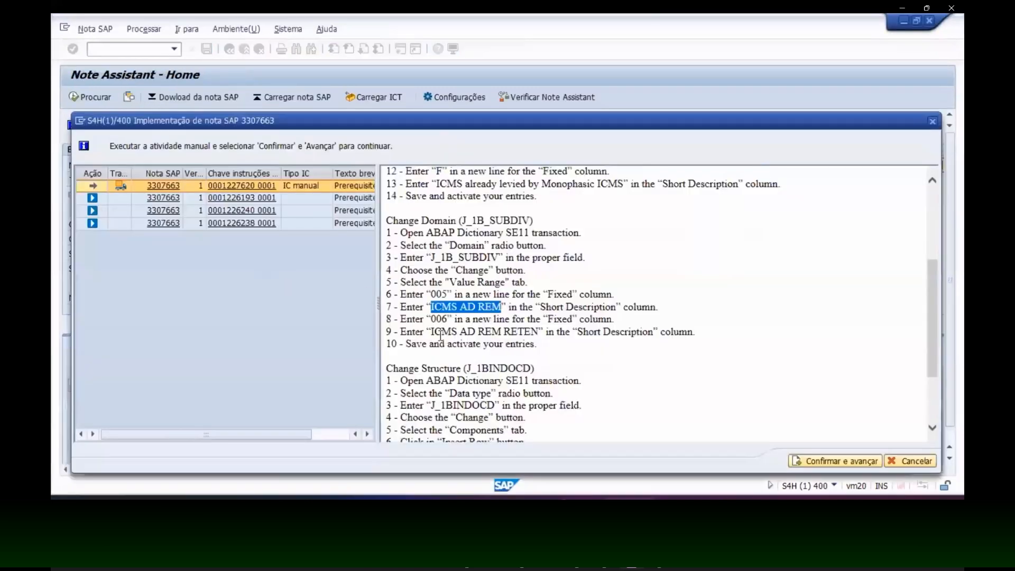
drag(435, 332, 523, 338)
key(ctrl+c)
key(alt+Tab)
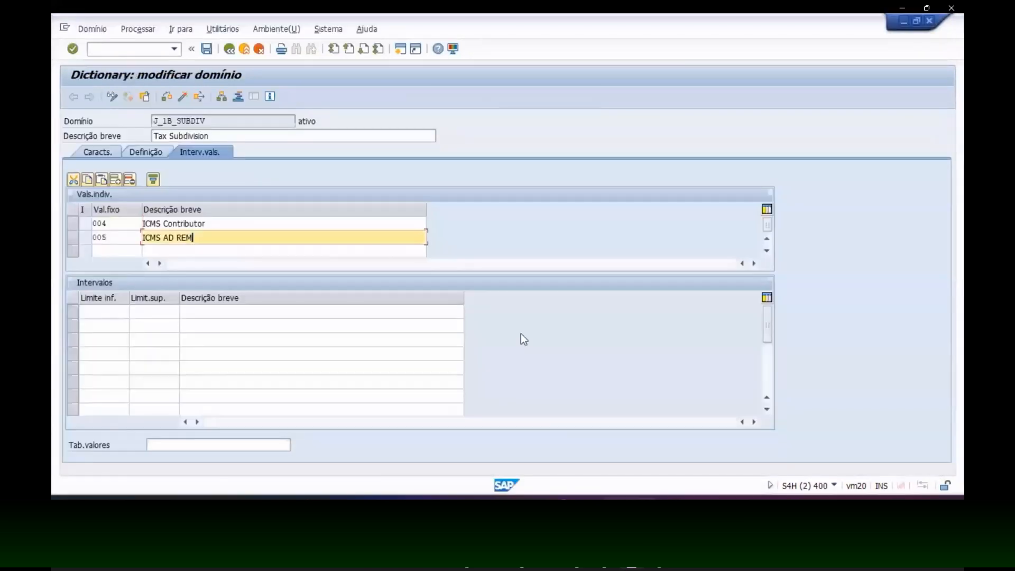
key(Tab)
text(006)
key(Tab)
key(ctrl+v)
key(Return)
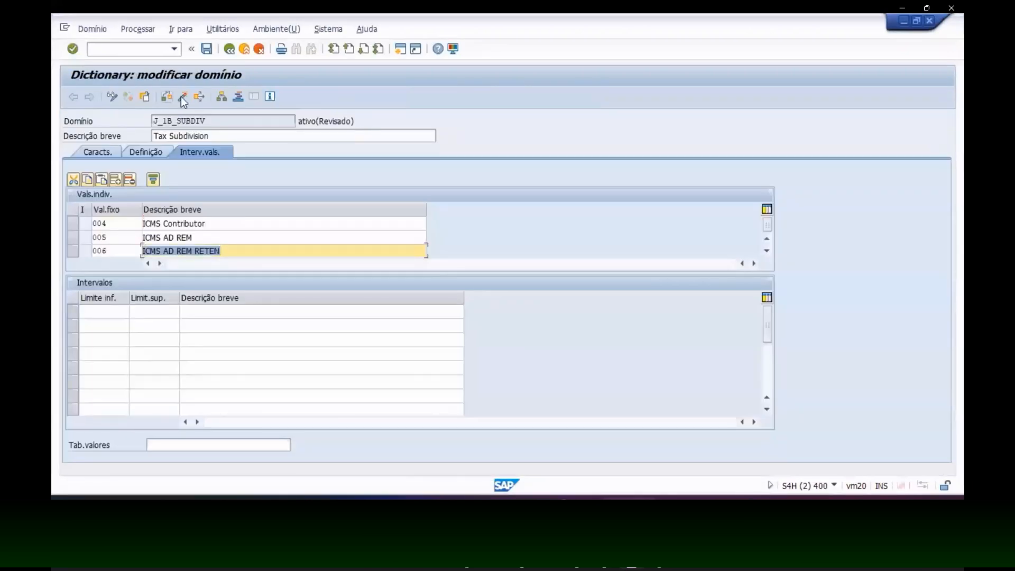
Activate domain J_1B_SUBDIV without displaying the activation log, and look up the next structure to change, J_1BINDOCD, in the note
click(181, 96)
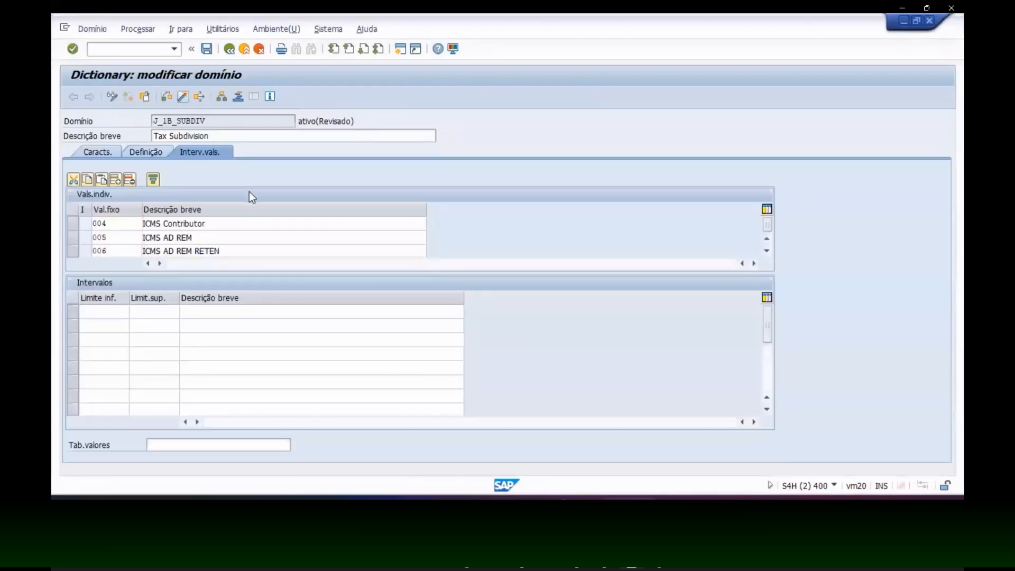
key(Return)
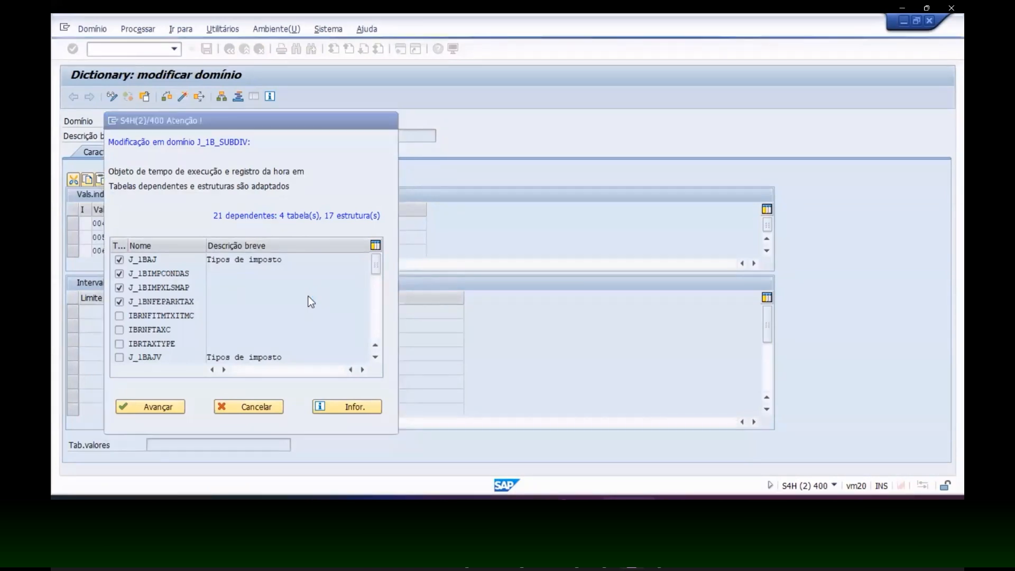
key(alt+Tab)
scroll(596, 258, down, 3)
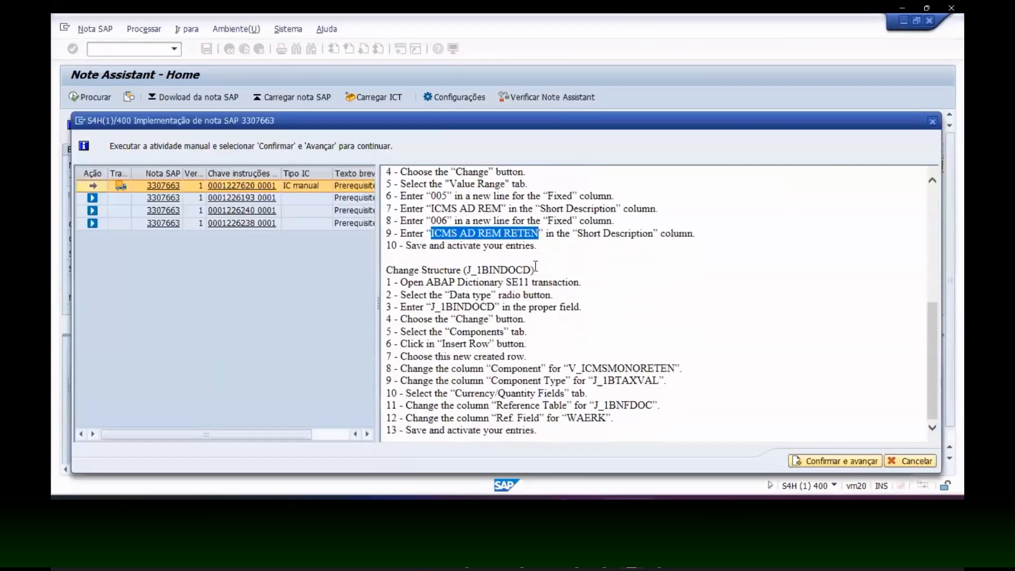
double_click(482, 270)
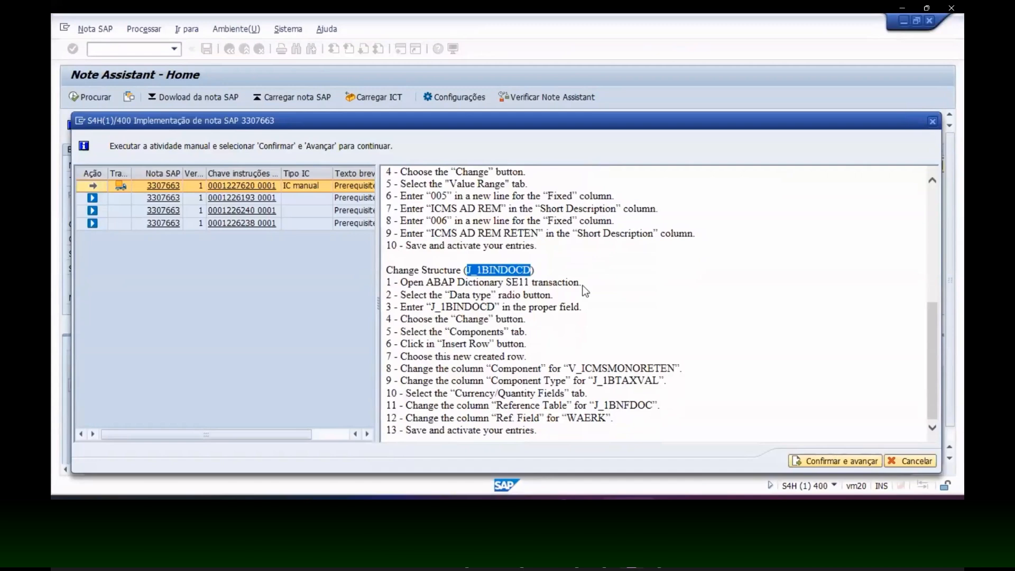
key(alt+Tab)
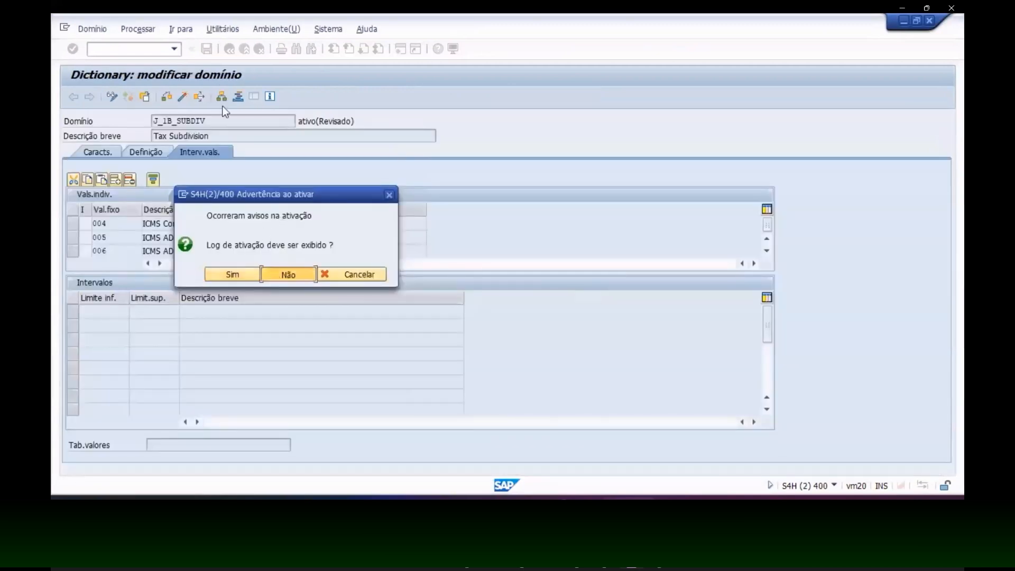
click(296, 272)
click(229, 49)
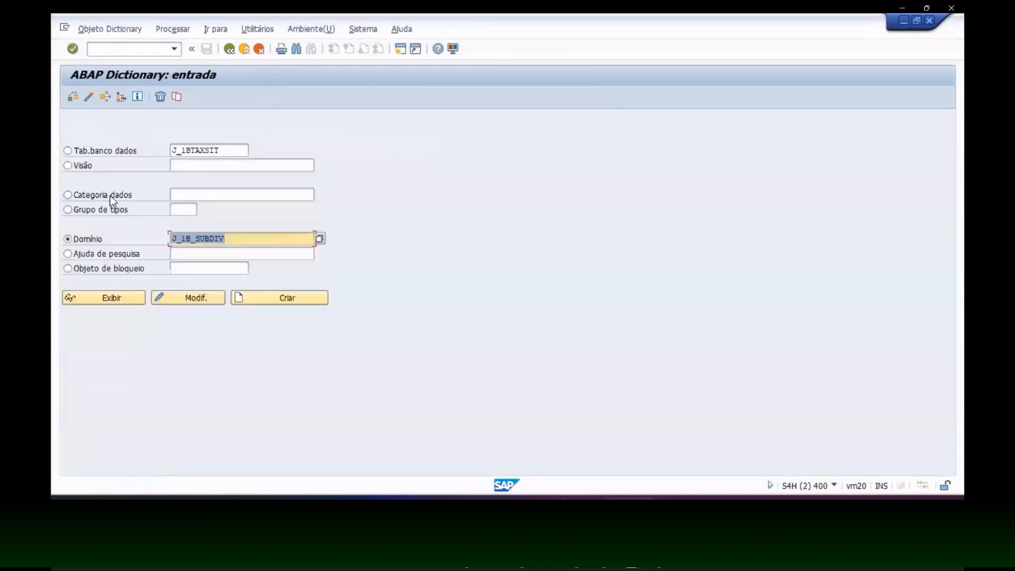
Open data type J_1BINDOCD for modification in its original language
click(110, 195)
text(J_1BINDOCD)
click(194, 300)
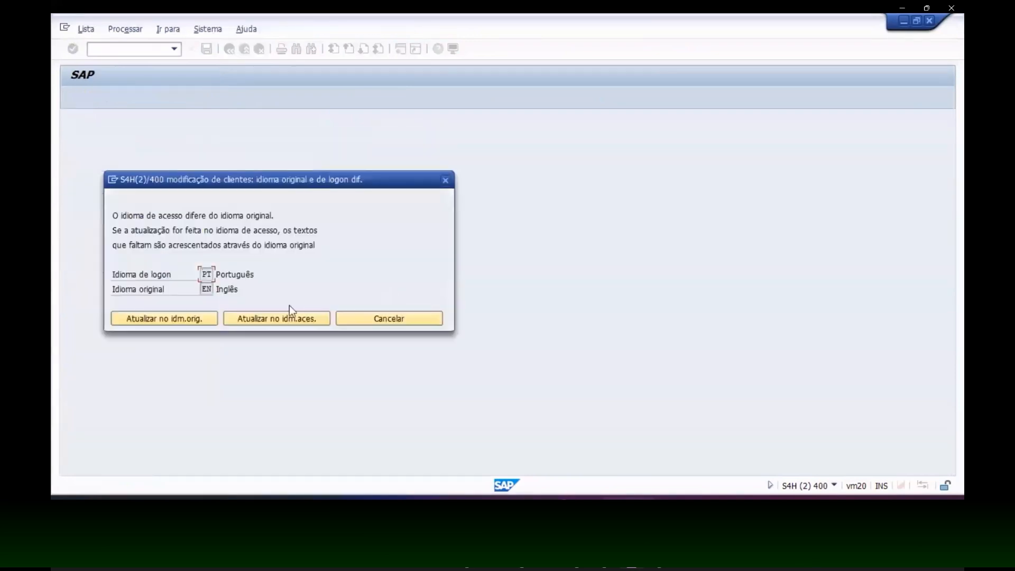
click(181, 319)
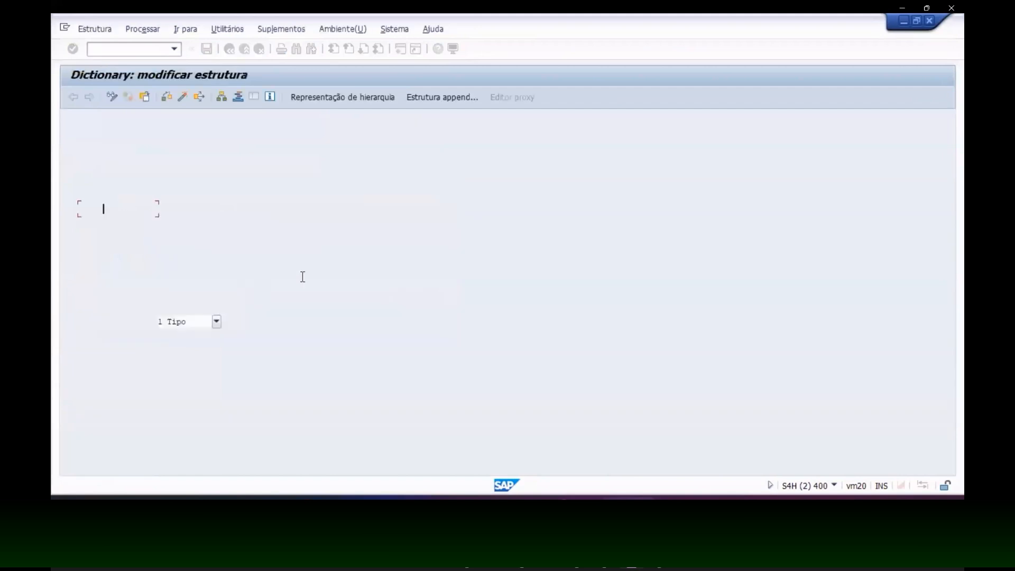
Copy the component name V_ICMSMONORETEN from the note instructions and search structure J_1BINDOCD for it
key(alt+Tab)
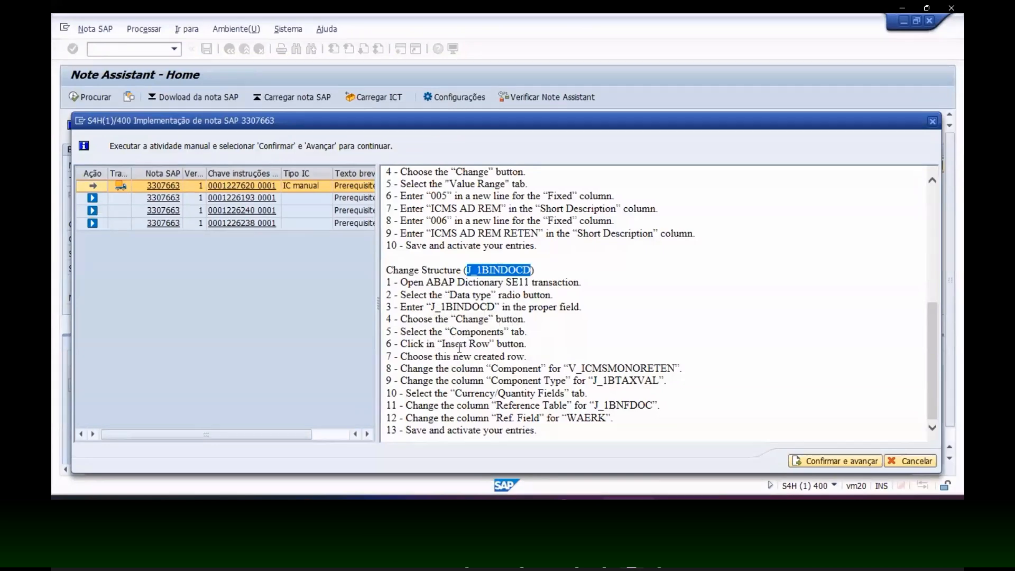
key(alt+Tab)
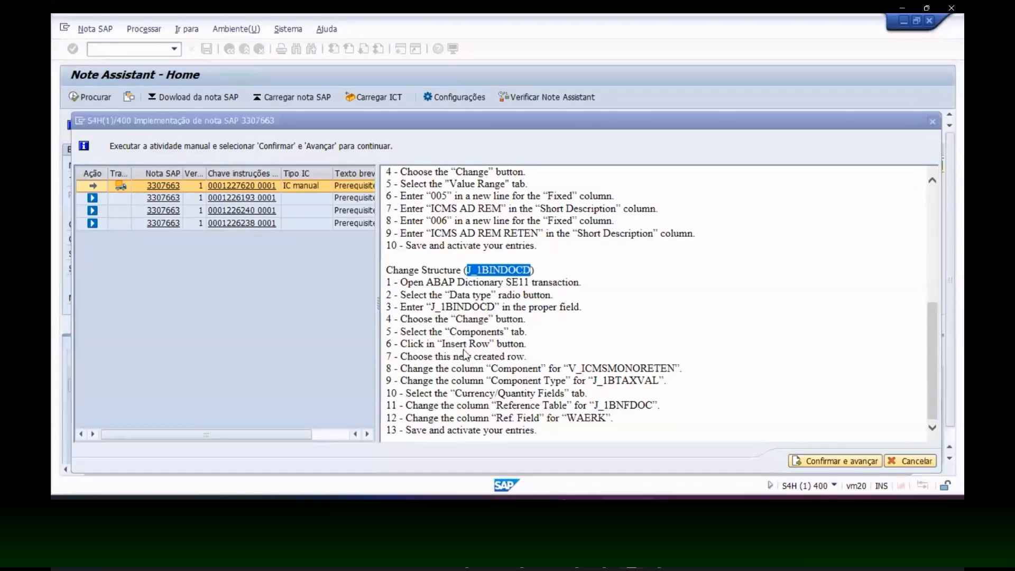
key(alt+Tab)
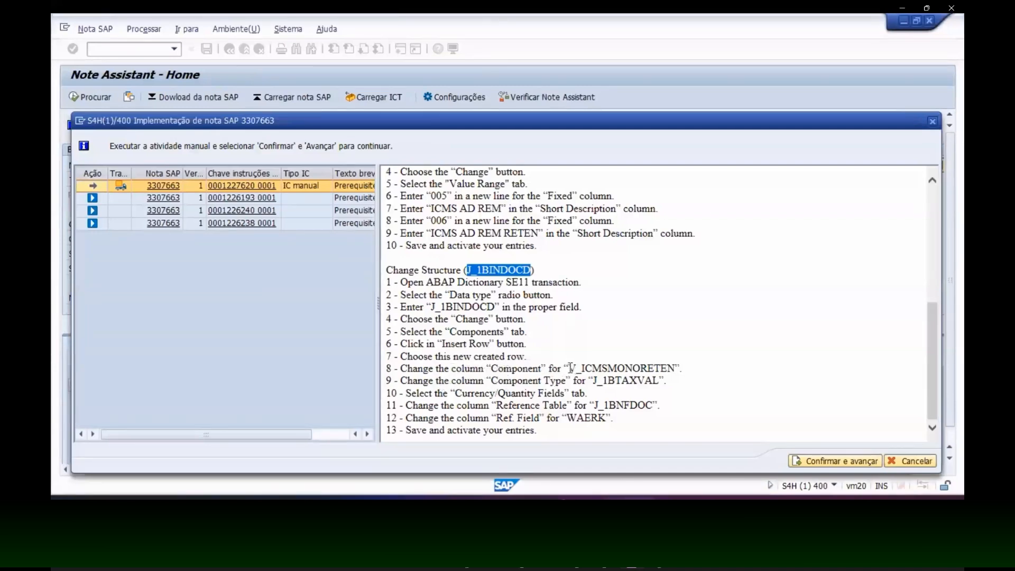
double_click(627, 367)
key(ctrl+c)
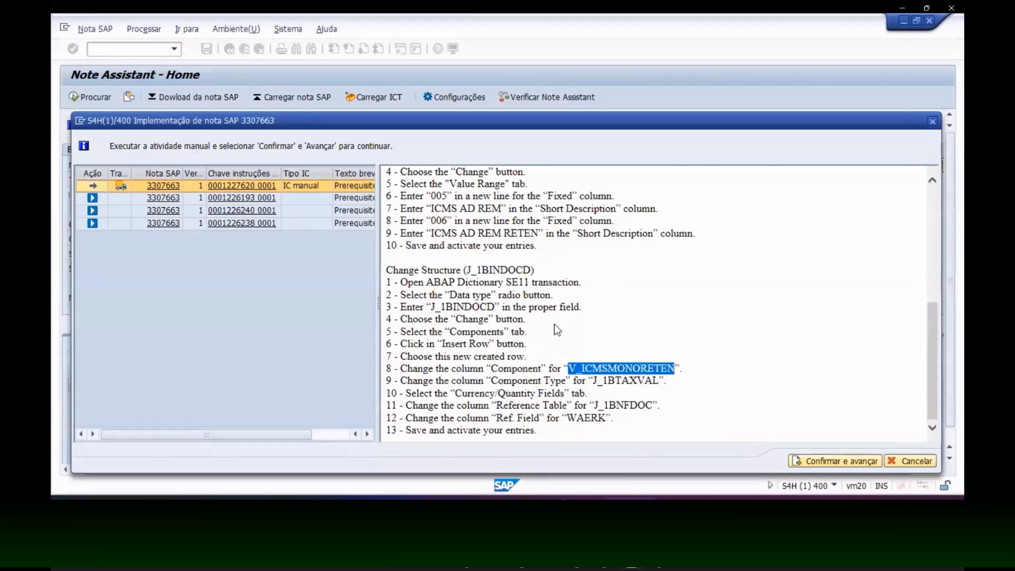
key(alt+Tab)
key(ctrl+f)
key(ctrl+v)
key(Return)
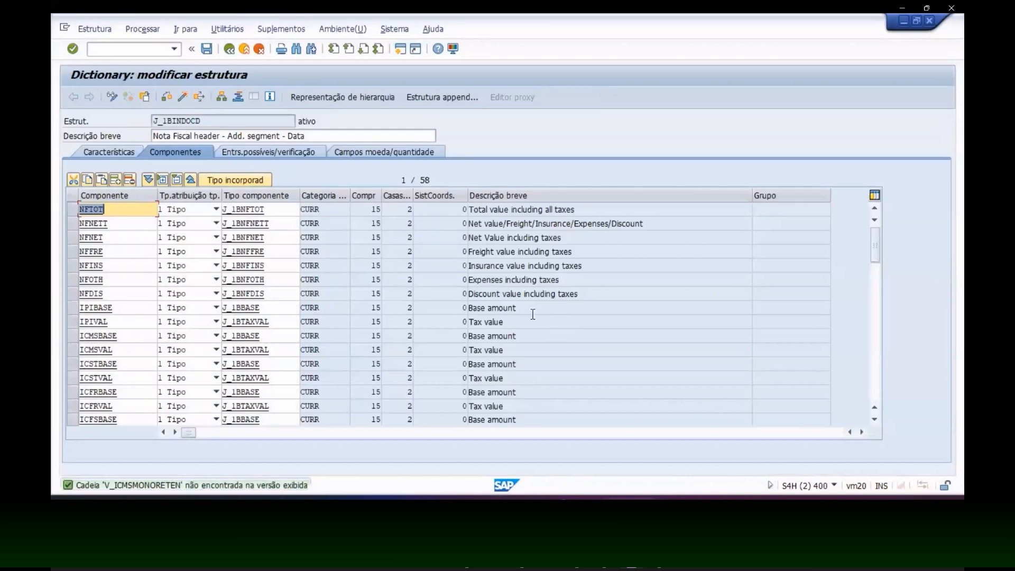
Add component V_ICMSMONORETEN in the first empty row below NFPISST in structure J_1BINDOCD
key(alt+Tab)
key(alt+Tab)
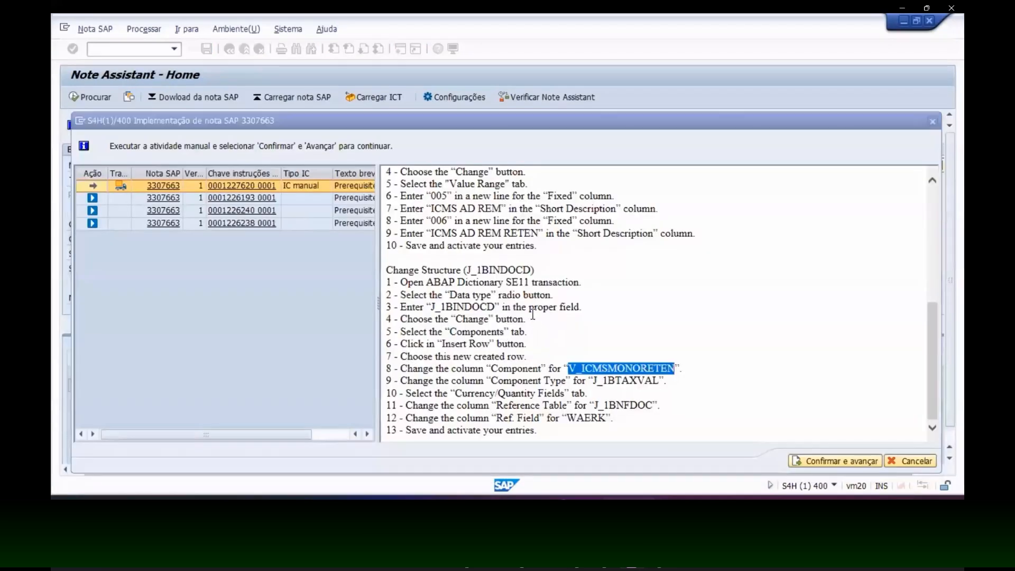
key(Page_Down)
key(Page_Down)
key(Page_Down)
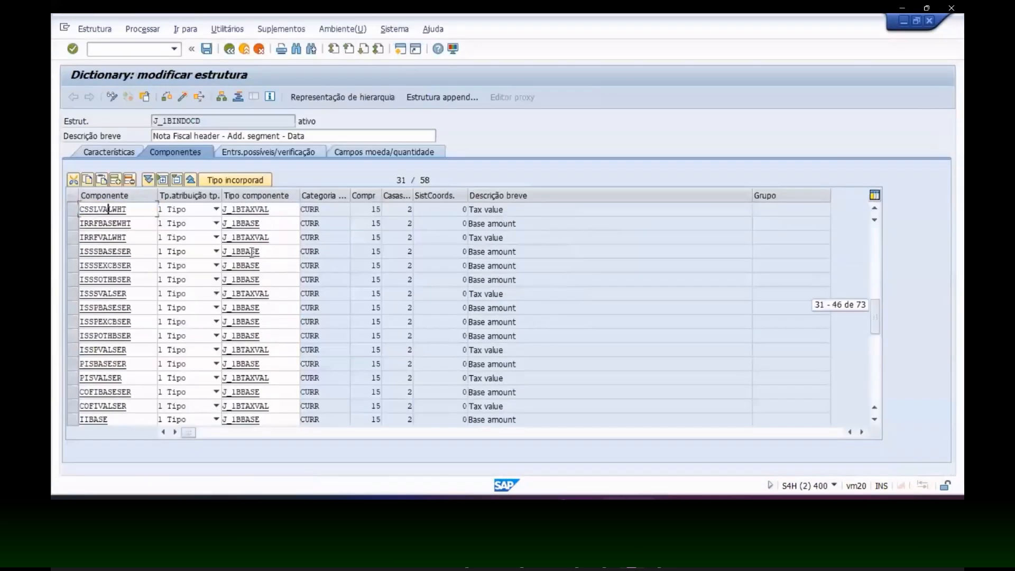
click(125, 391)
key(ctrl+v)
key(Tab)
key(Tab)
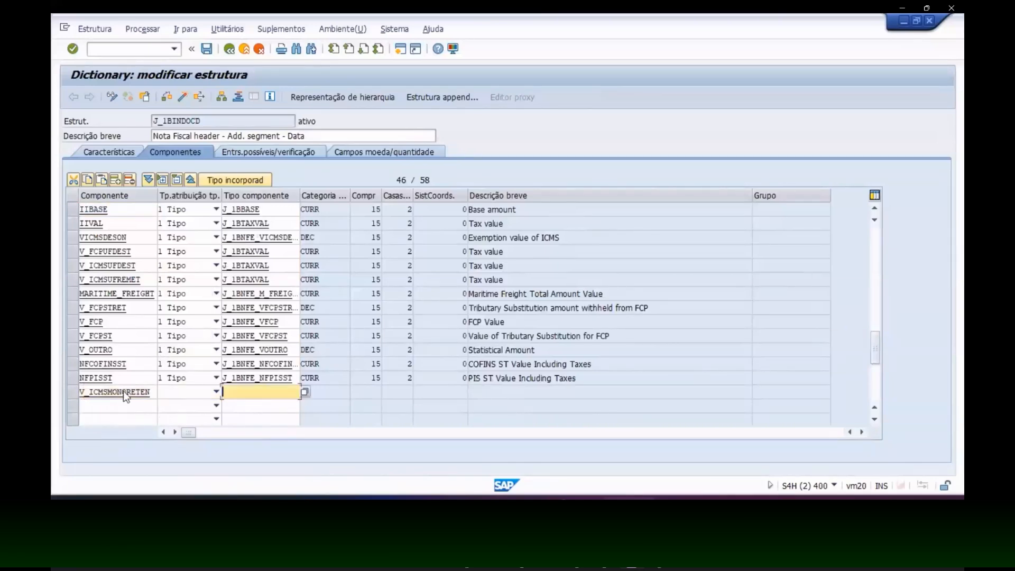
Set the component type of V_ICMSMONORETEN to J_1BTAXVAL as given in the note, and return to the note instructions
key(alt+Tab)
drag(593, 380, 644, 387)
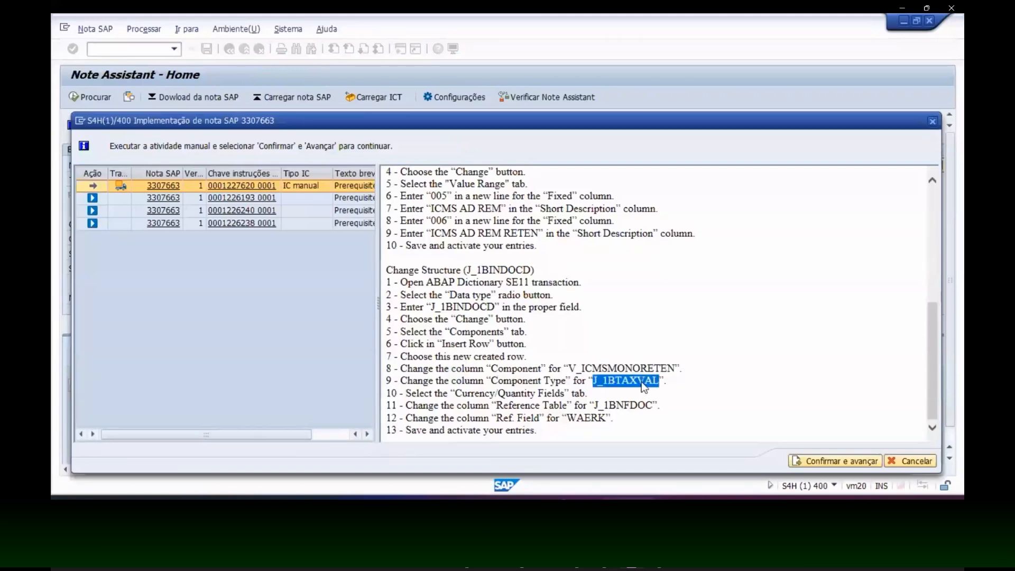
key(ctrl+c)
key(alt+Tab)
key(ctrl+v)
key(Return)
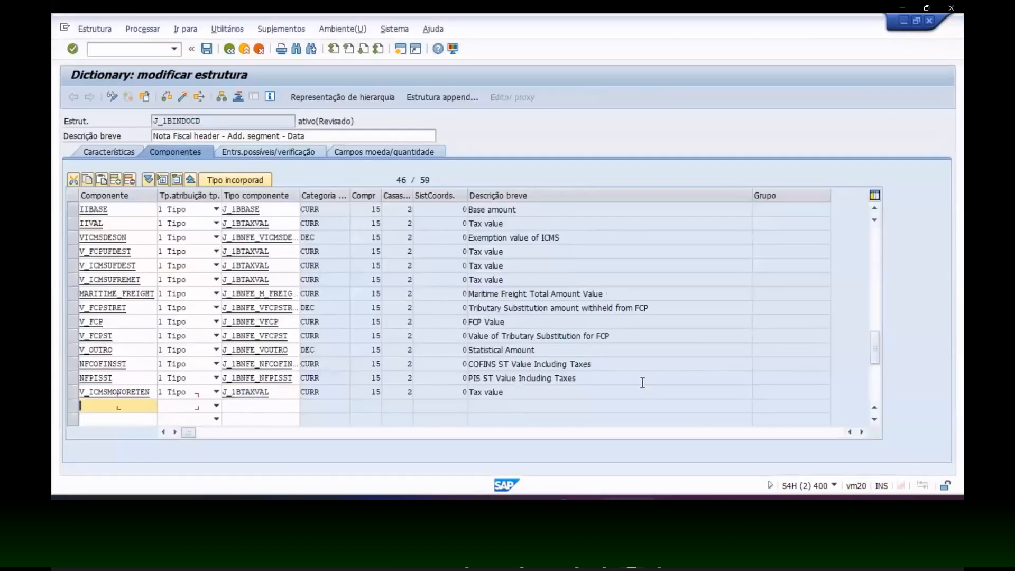
key(alt+Tab)
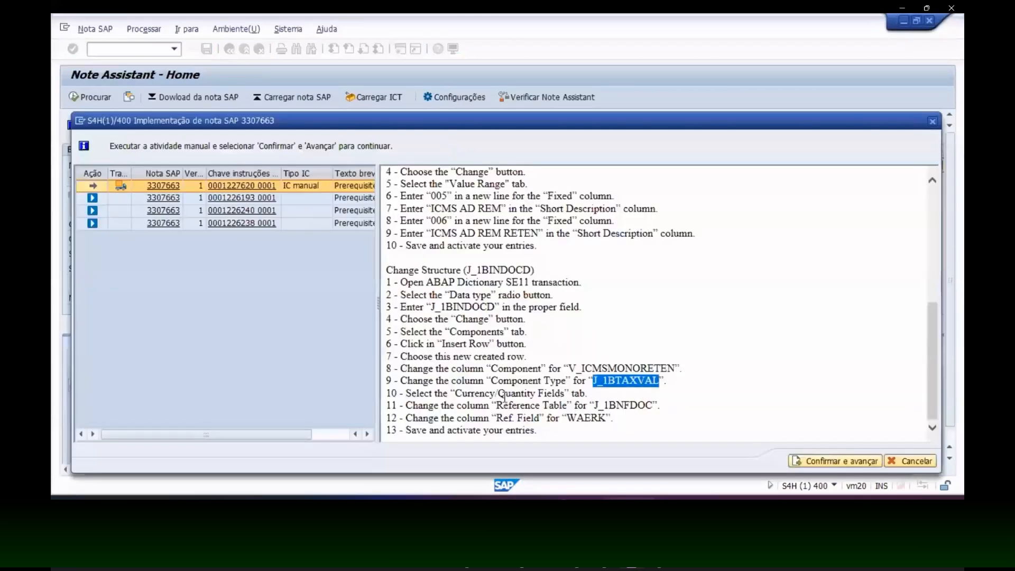
Set V_ICMSMONORETEN's reference table to J_1BNFDOC and its reference field to WAERK in structure J_1BINDOCD, copying both from the NFPISST row
key(alt+Tab)
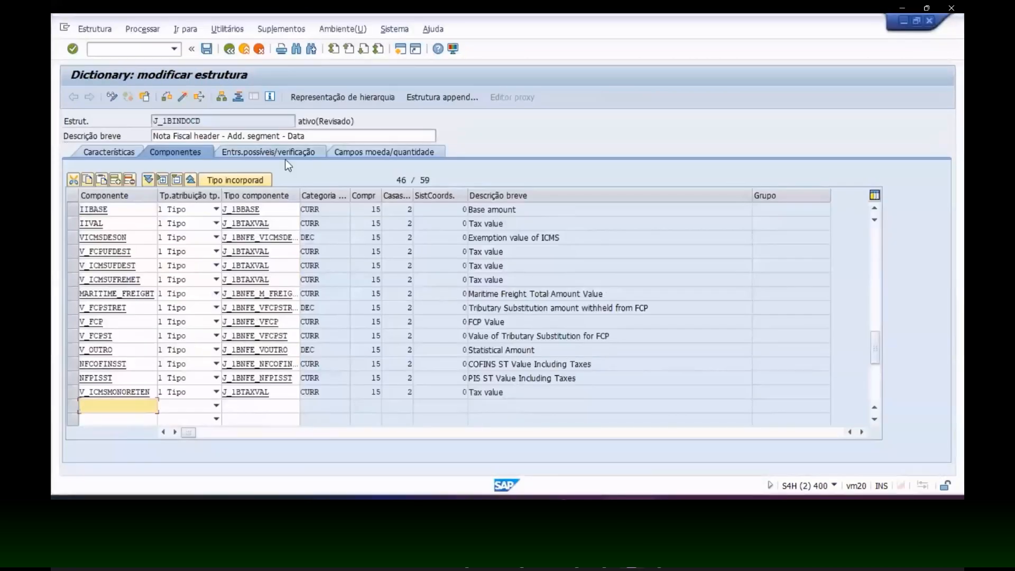
click(360, 152)
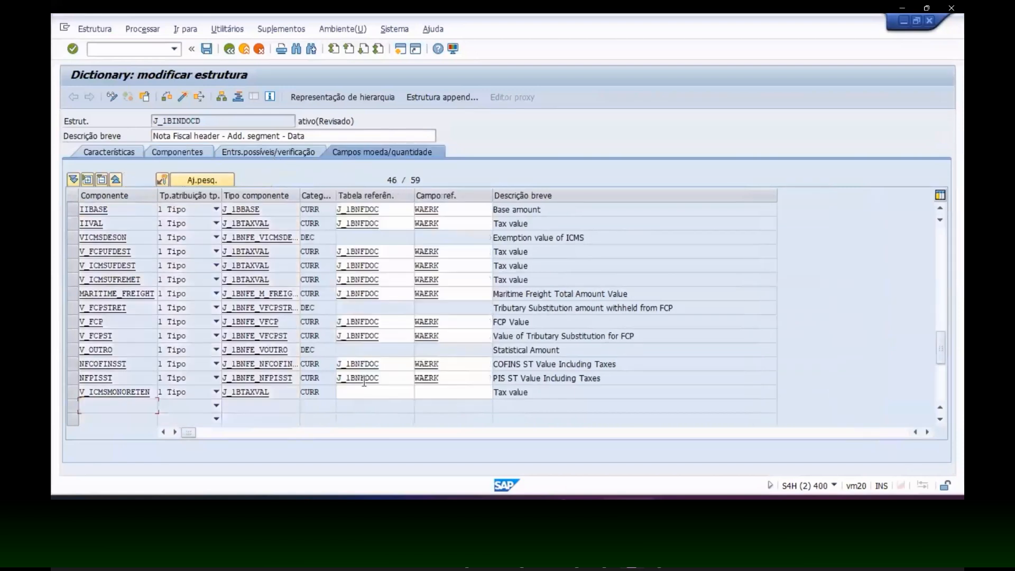
drag(381, 379, 326, 380)
key(ctrl+c)
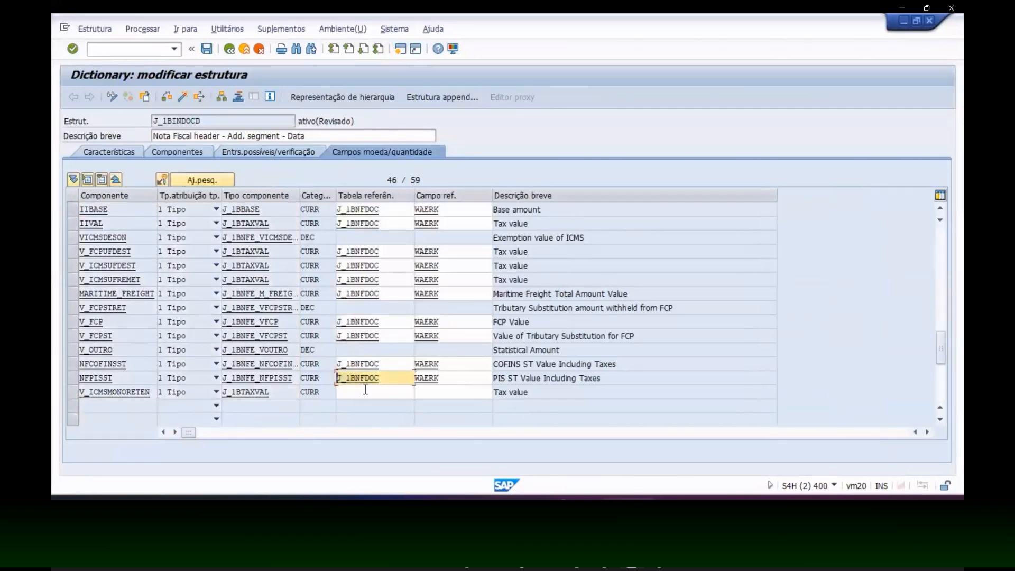
click(365, 391)
key(ctrl+v)
drag(442, 379, 415, 379)
key(ctrl+c)
click(430, 392)
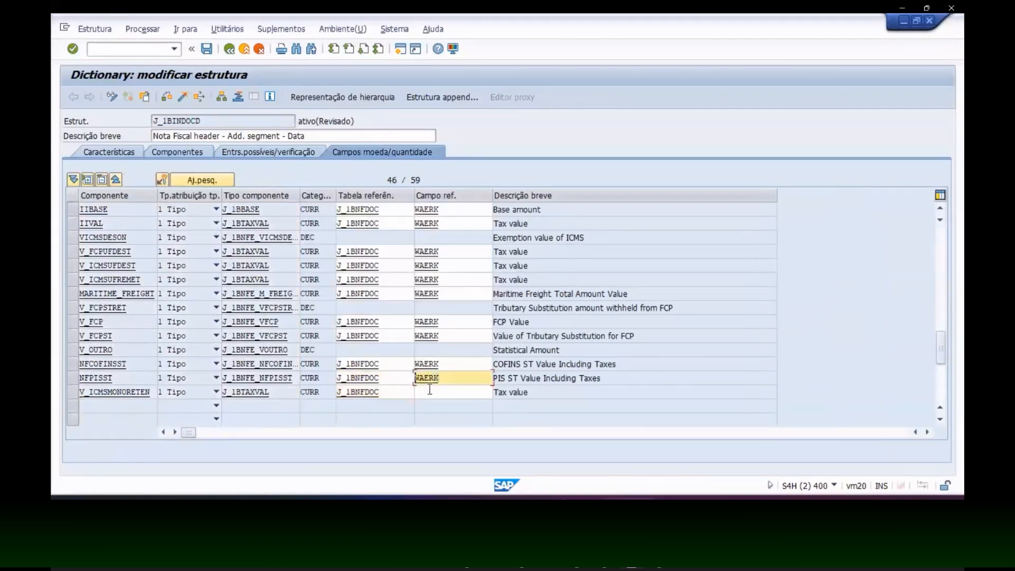
key(ctrl+v)
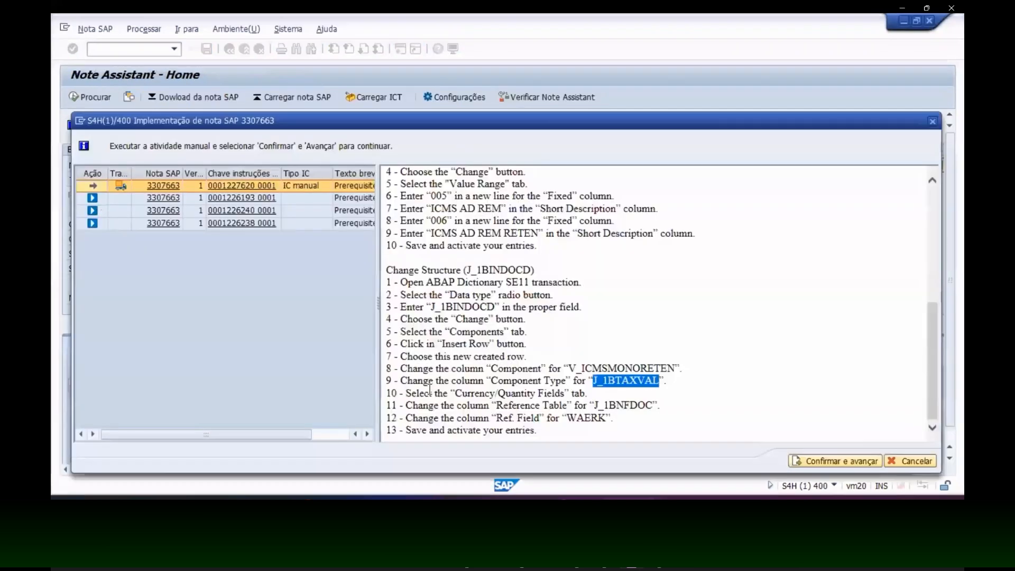
Save and activate structure J_1BINDOCD in the workbench request "Reforma tributária", and return to the ABAP Dictionary initial screen
key(ctrl+s)
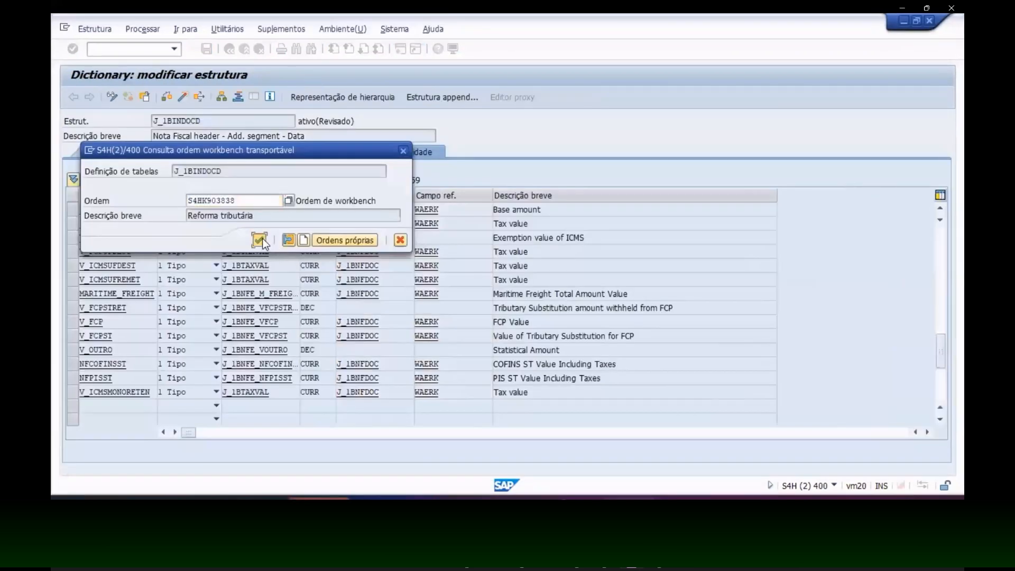
click(263, 239)
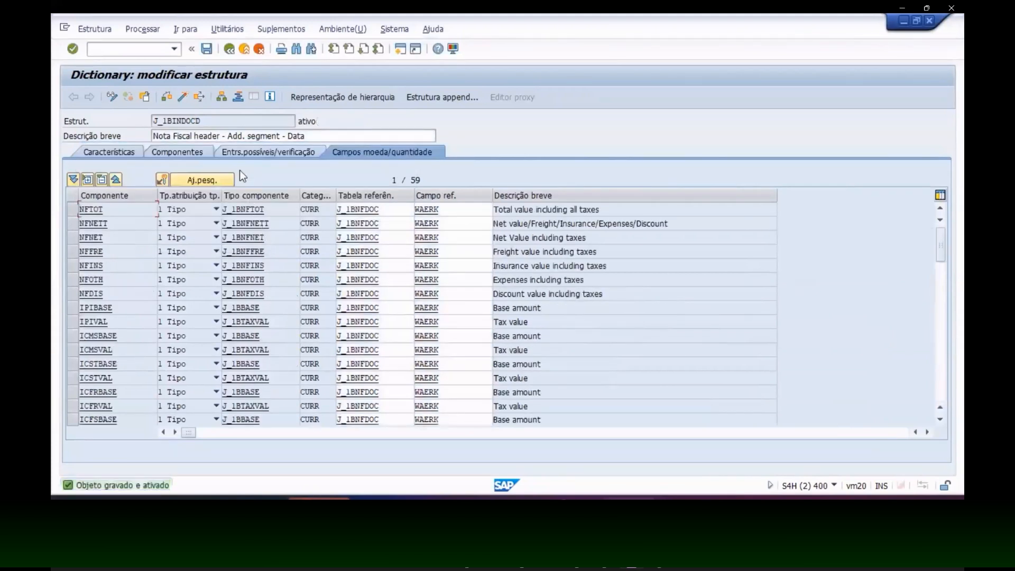
key(alt+Tab)
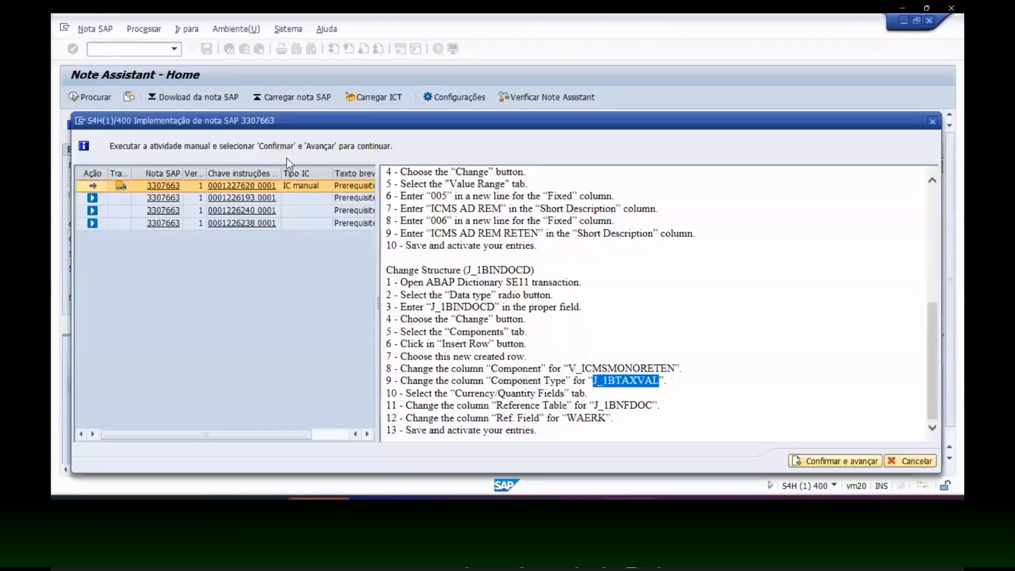
key(alt+Tab)
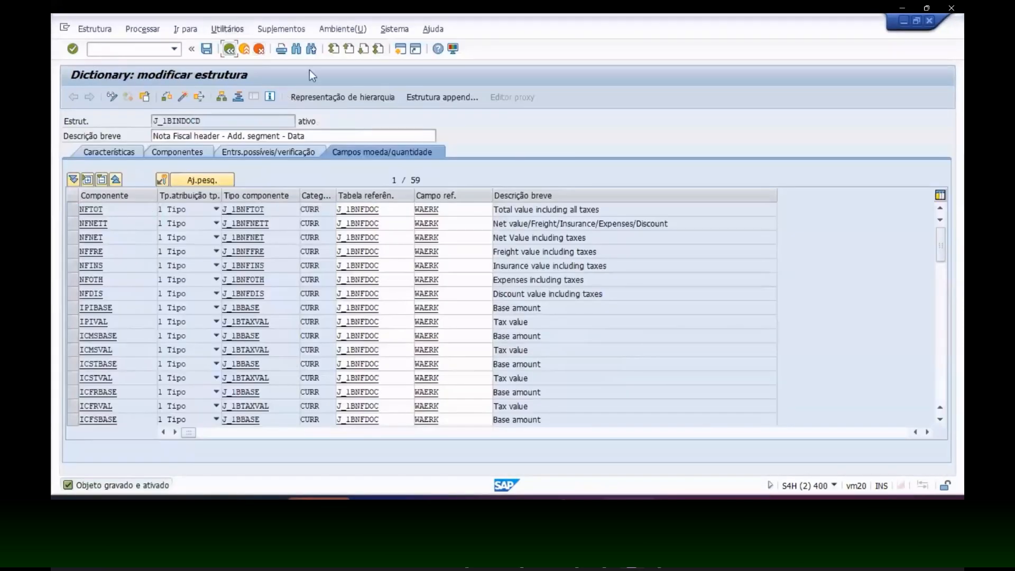
click(254, 51)
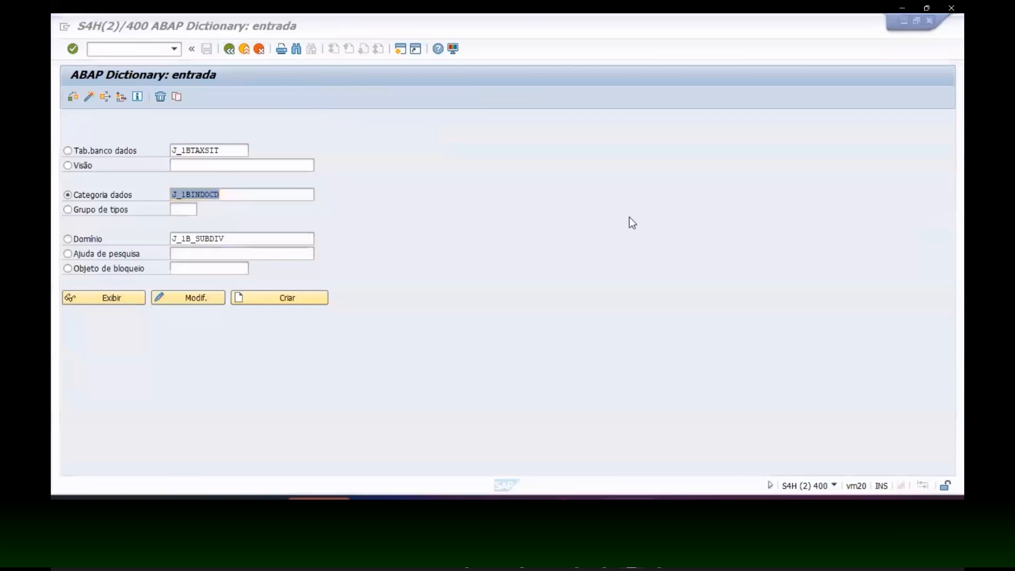
Confirm the manual activity and finish implementing SAP Note 3307663, activating J_1BINDOCD, J_1BTAXSIT and J_1B_SUBDIV without displaying the activation log
key(alt+Tab)
click(833, 459)
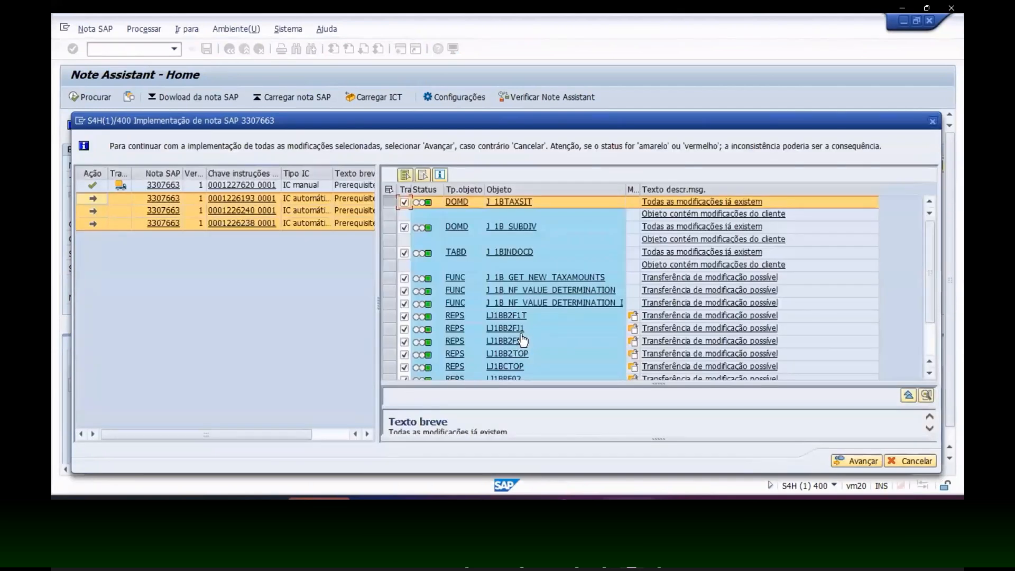
scroll(603, 293, down, 2)
click(851, 462)
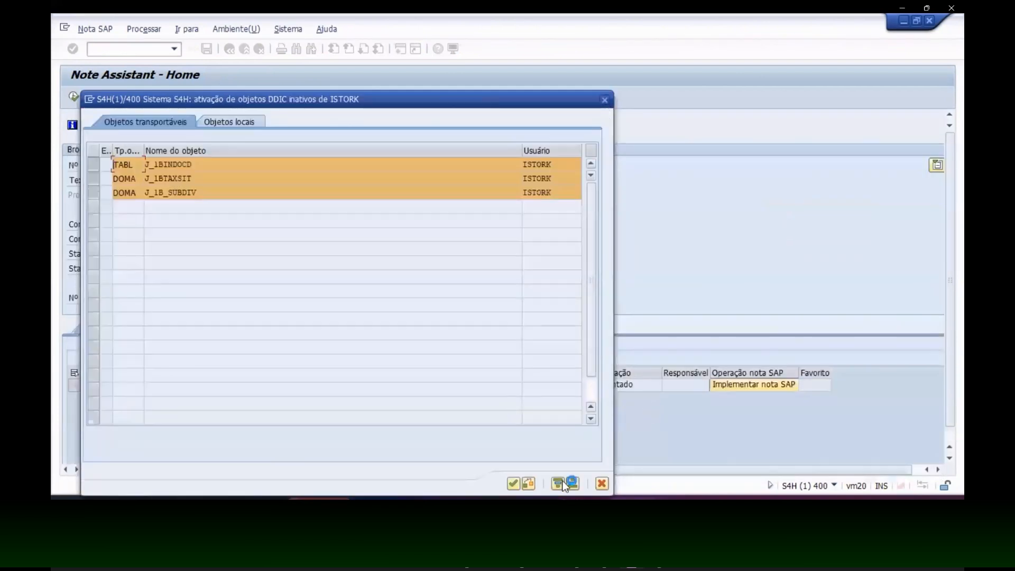
click(514, 482)
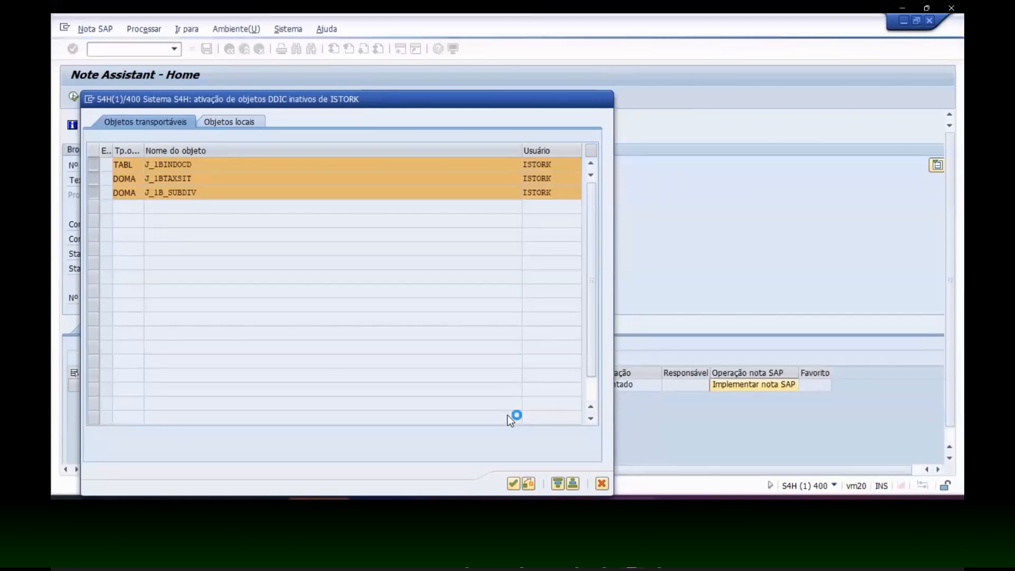
click(294, 274)
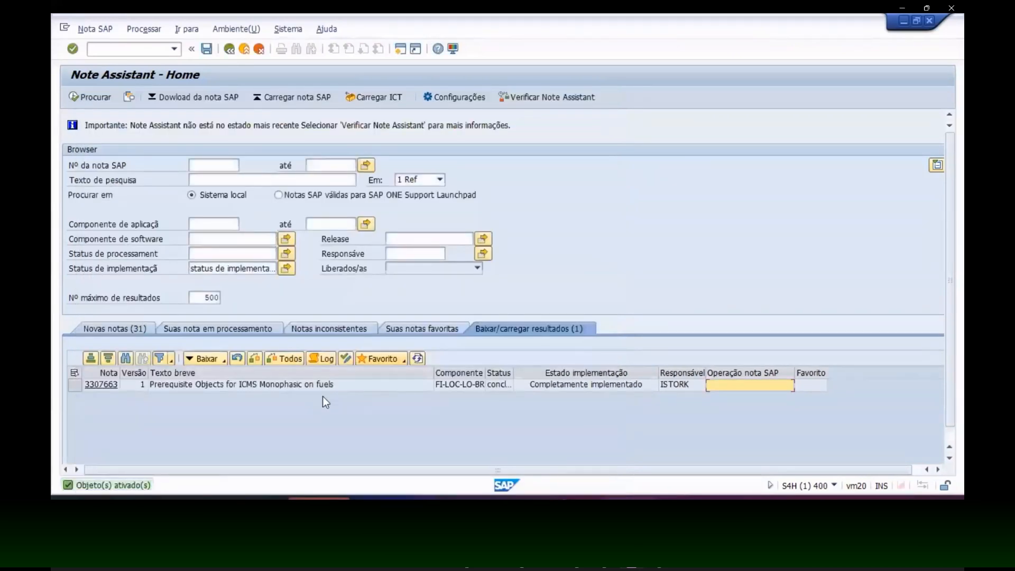
Implement SAP Note 3552901 from the new notes, activating J_1BINDOCD, J_1BINLIND and J_1BTAXGRP without displaying the activation log
click(131, 327)
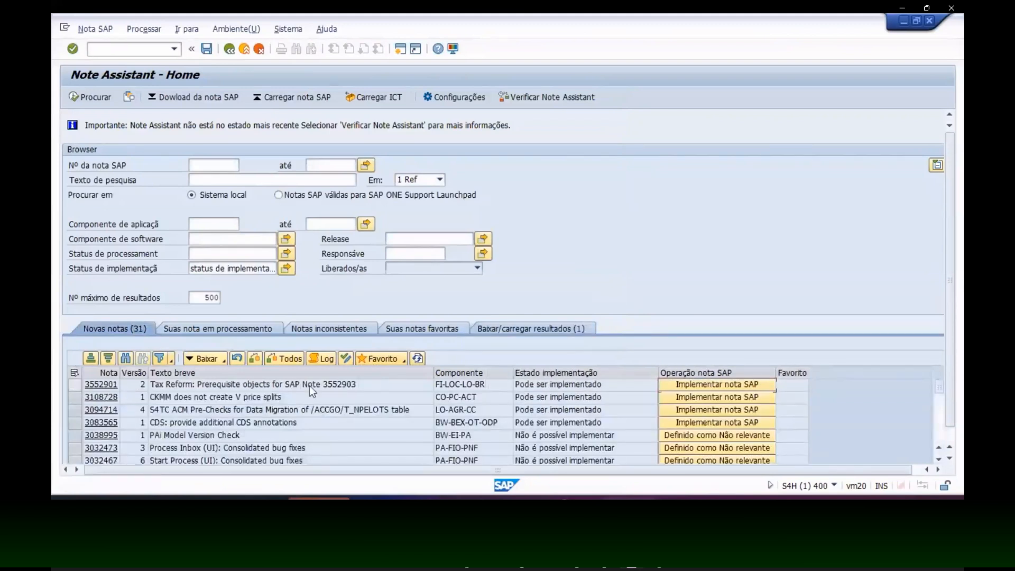
click(698, 384)
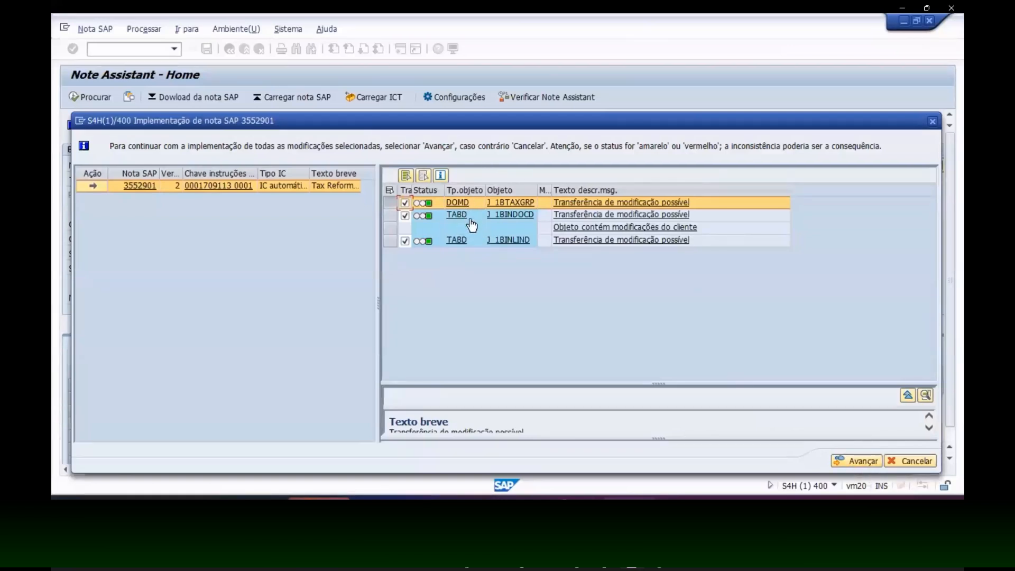
click(860, 462)
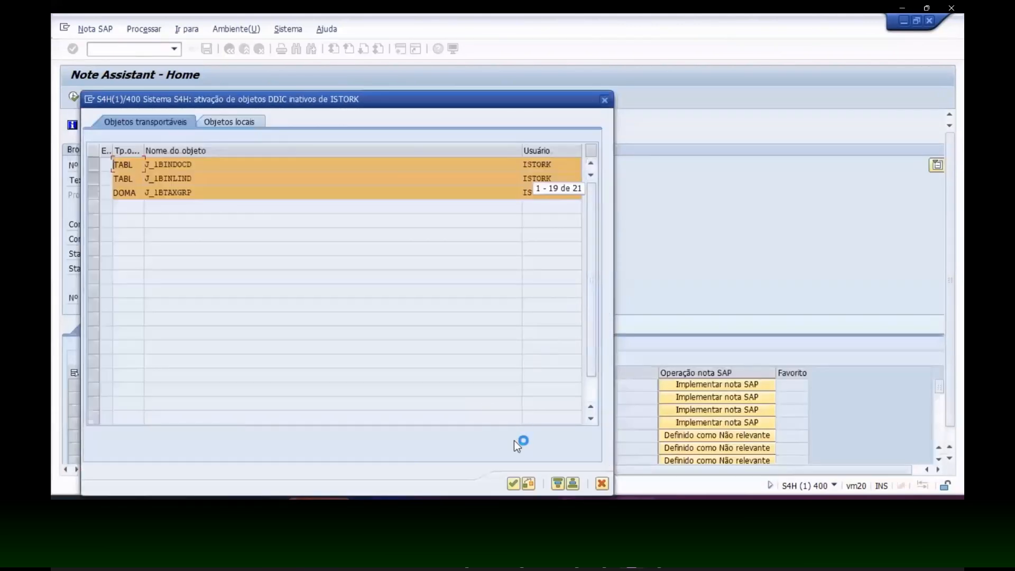
click(514, 483)
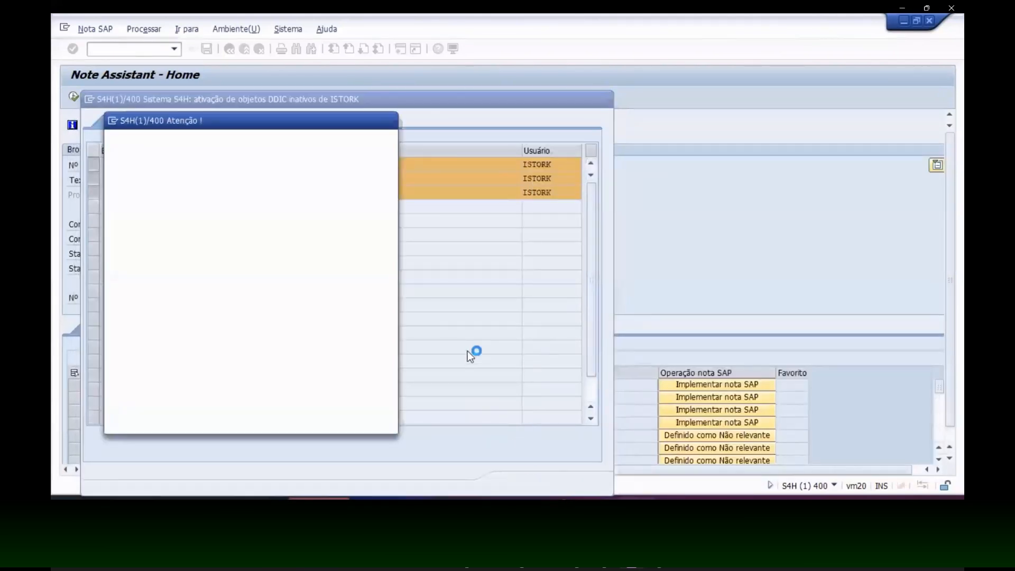
click(160, 406)
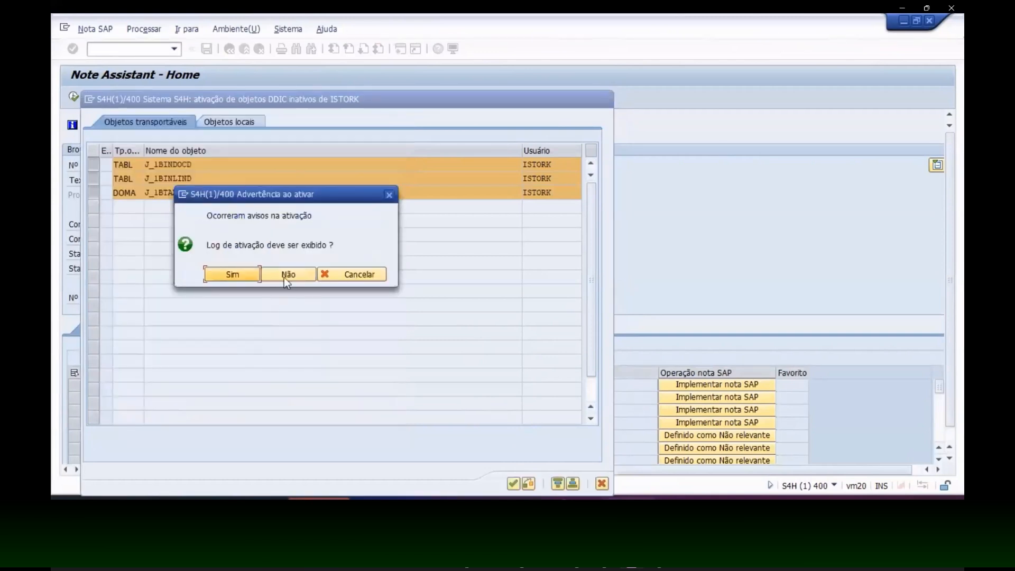
click(284, 275)
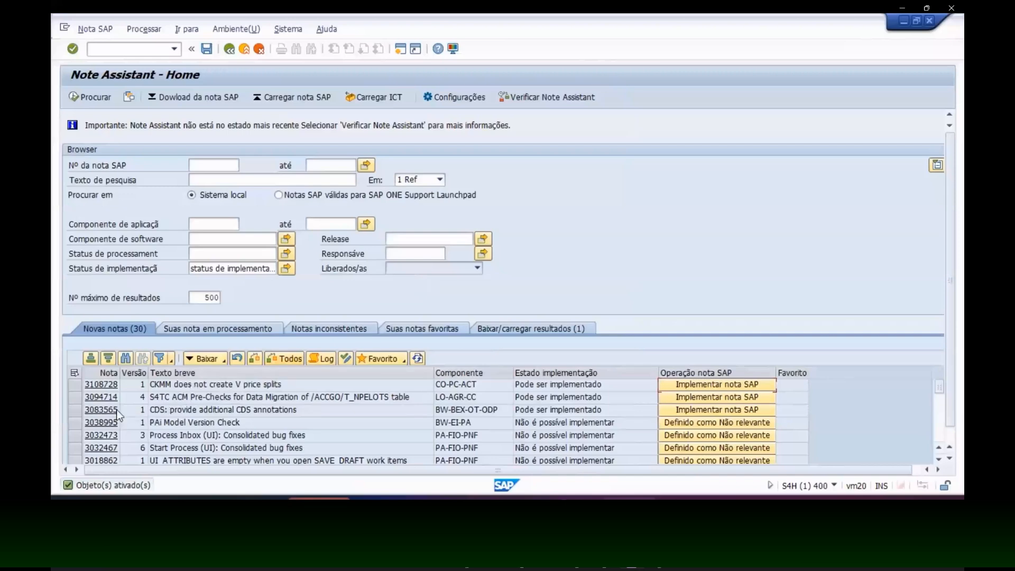
Search the local system for SAP Note 3552901 to check its implementation status
scroll(176, 410, down, 3)
scroll(177, 410, up, 3)
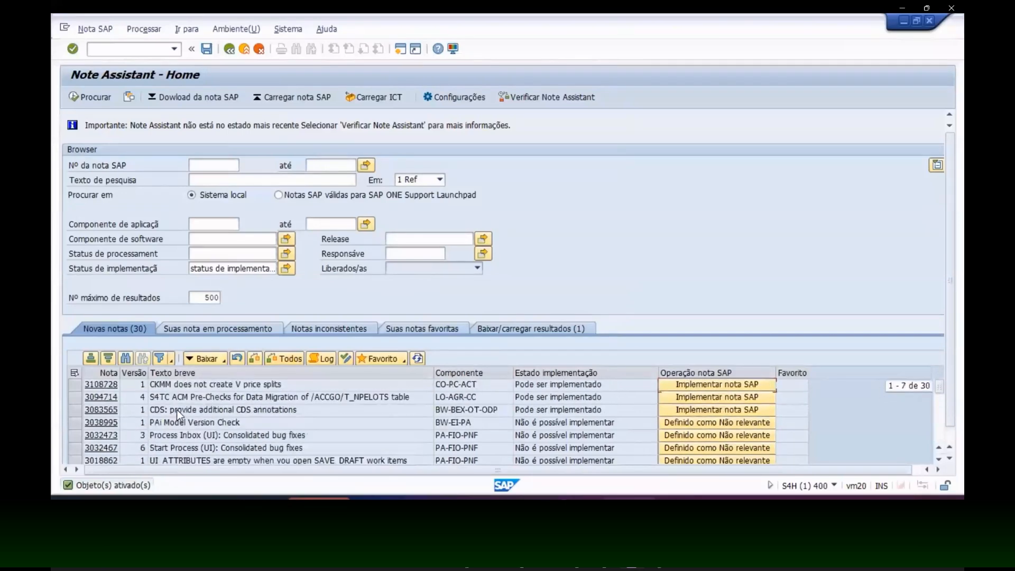
scroll(196, 411, down, 4)
scroll(196, 411, down, 4)
click(199, 169)
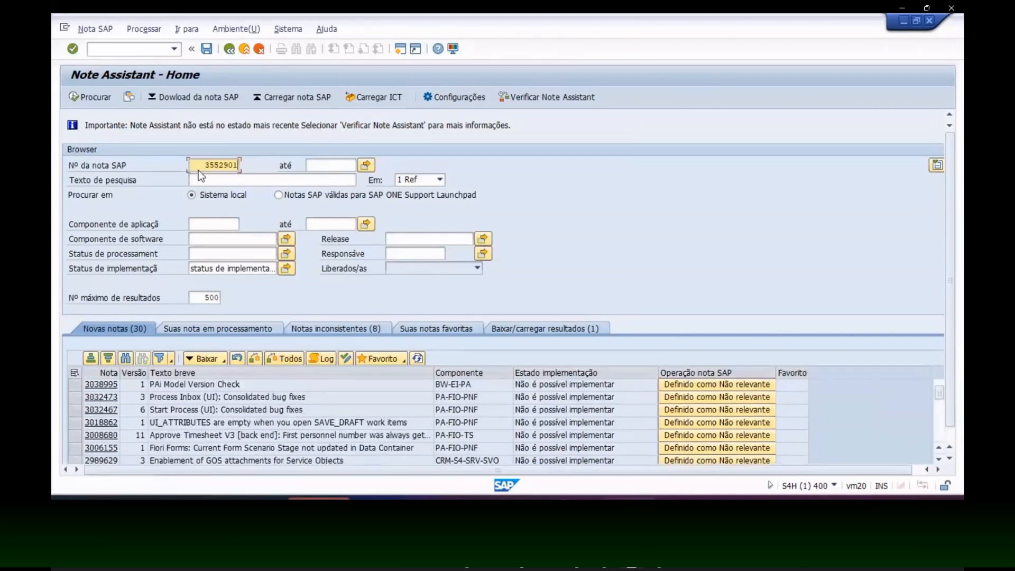
double_click(200, 169)
key(Return)
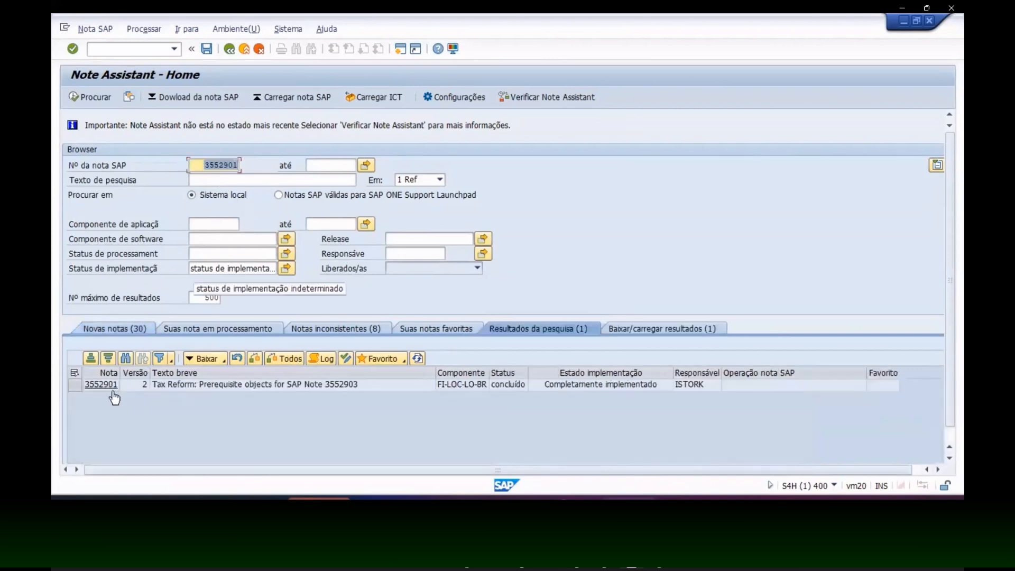
Download SAP Note 3552903 and start its implementation, proceeding to the manual activity instructions
click(201, 99)
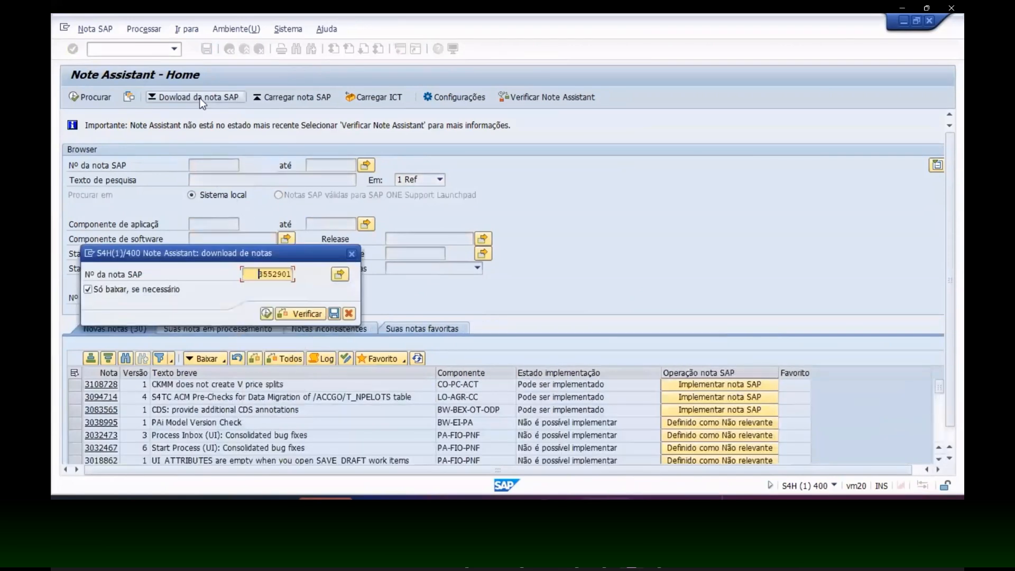
text(3552901)
key(Return)
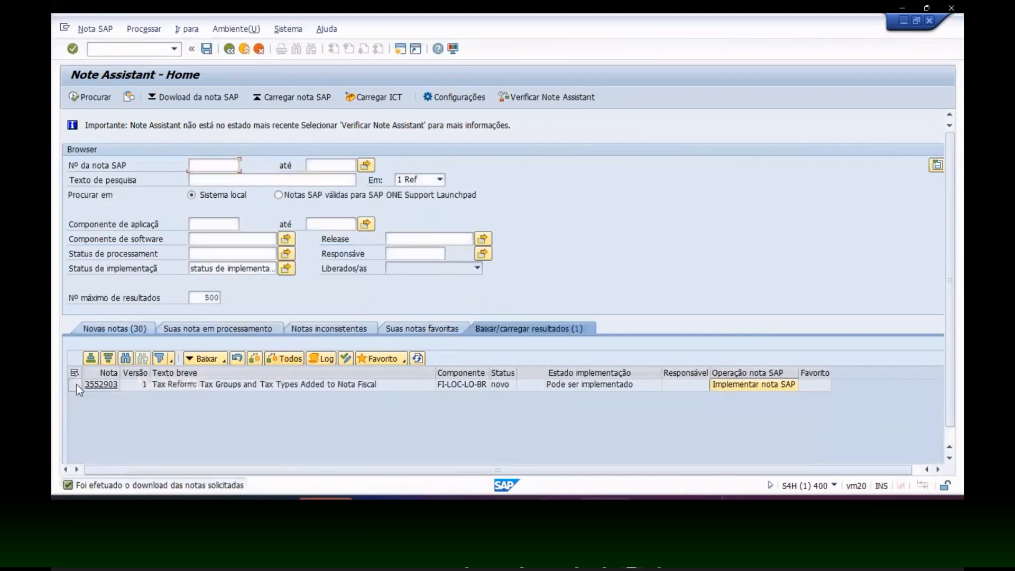
click(508, 387)
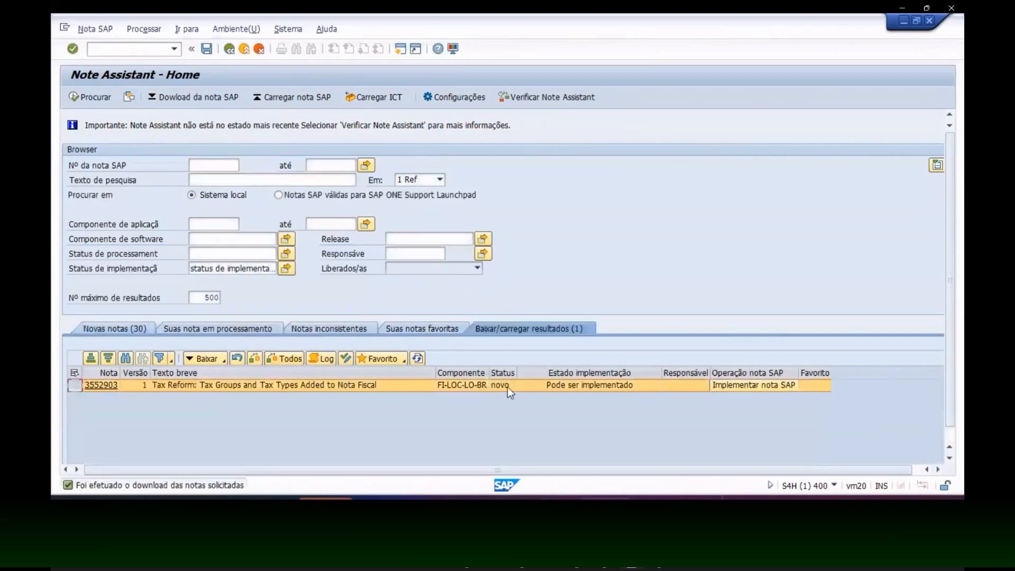
click(745, 384)
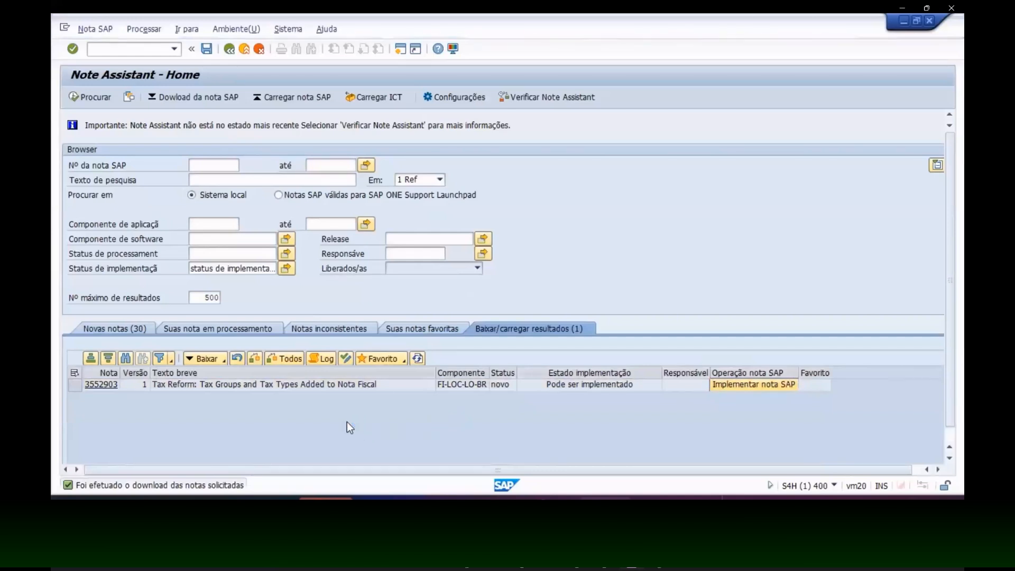
click(259, 224)
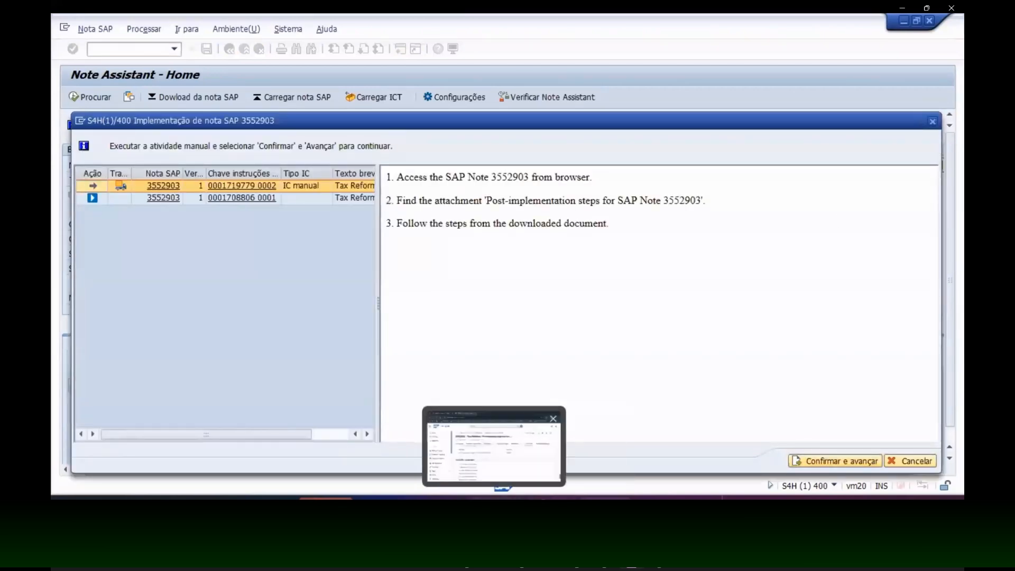
Switch to SAP for Me in the browser and open note 3552903 from the references of note 3552901
click(492, 447)
scroll(486, 290, down, 1)
scroll(482, 304, up, 3)
scroll(481, 304, up, 4)
scroll(481, 304, down, 1)
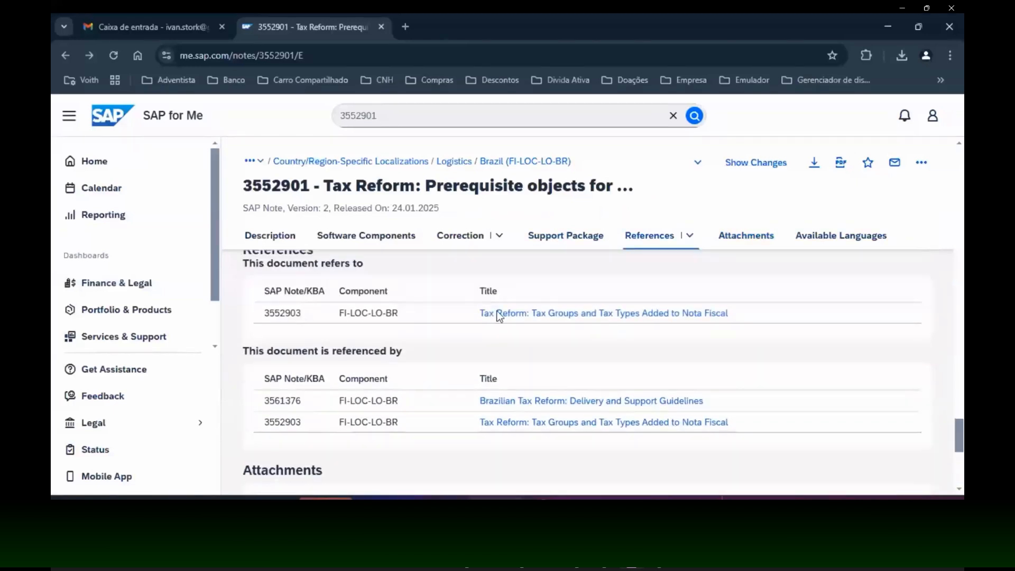
click(534, 314)
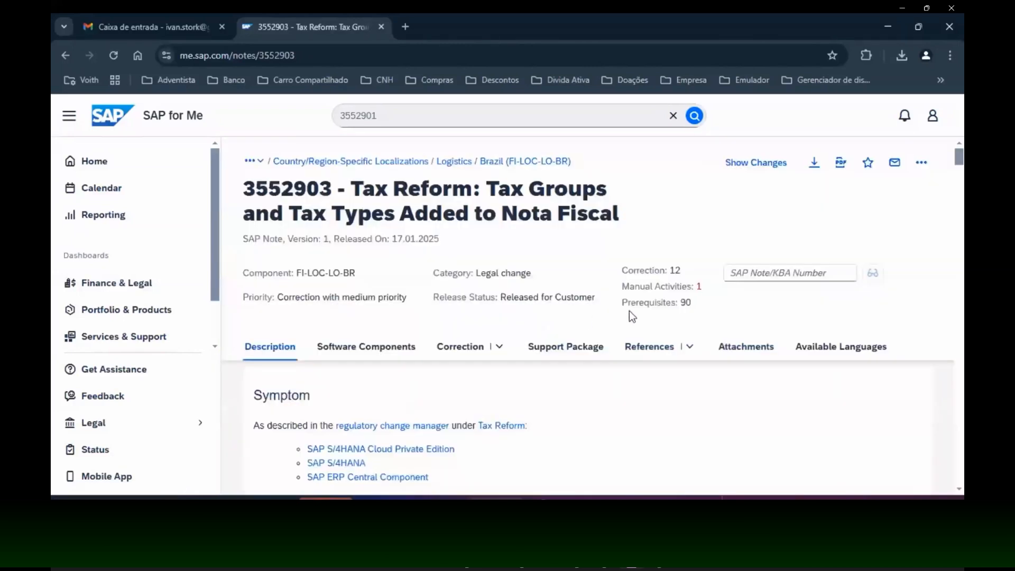
Save the attachment "Post-implementation steps for SAP Note 3552903.pdf" to the Desktop and open it at the table of contents
click(737, 349)
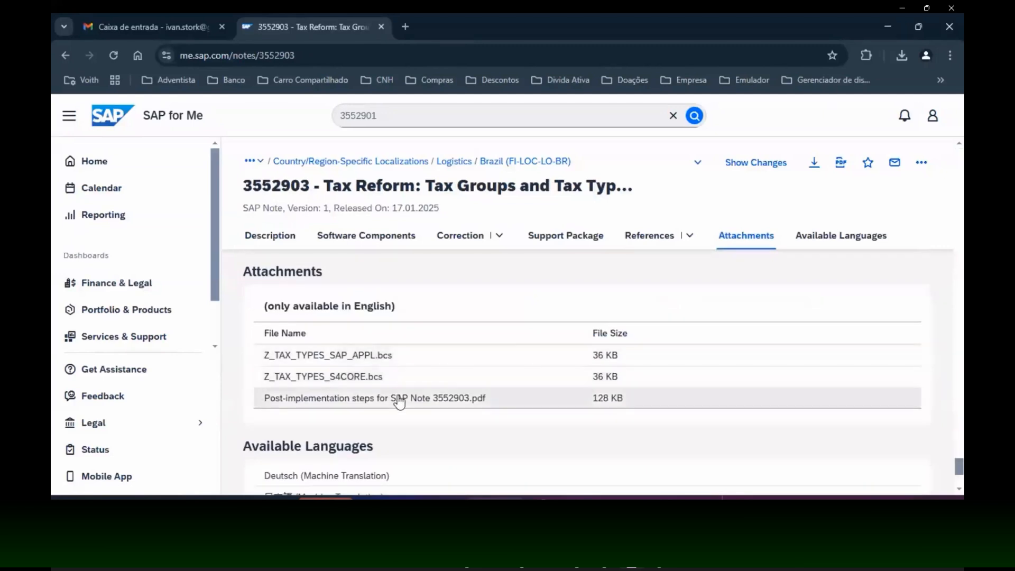
click(398, 397)
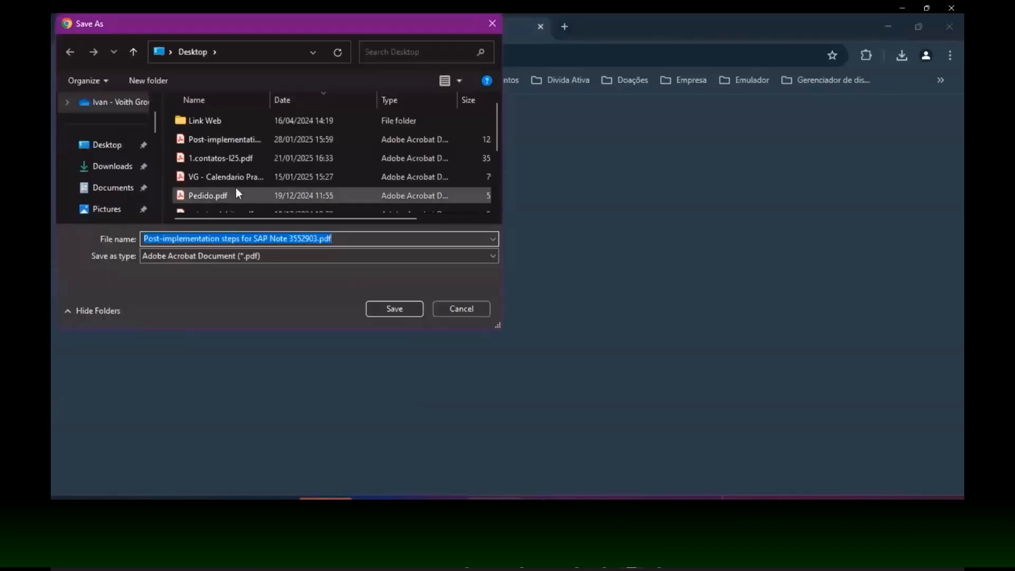
click(403, 310)
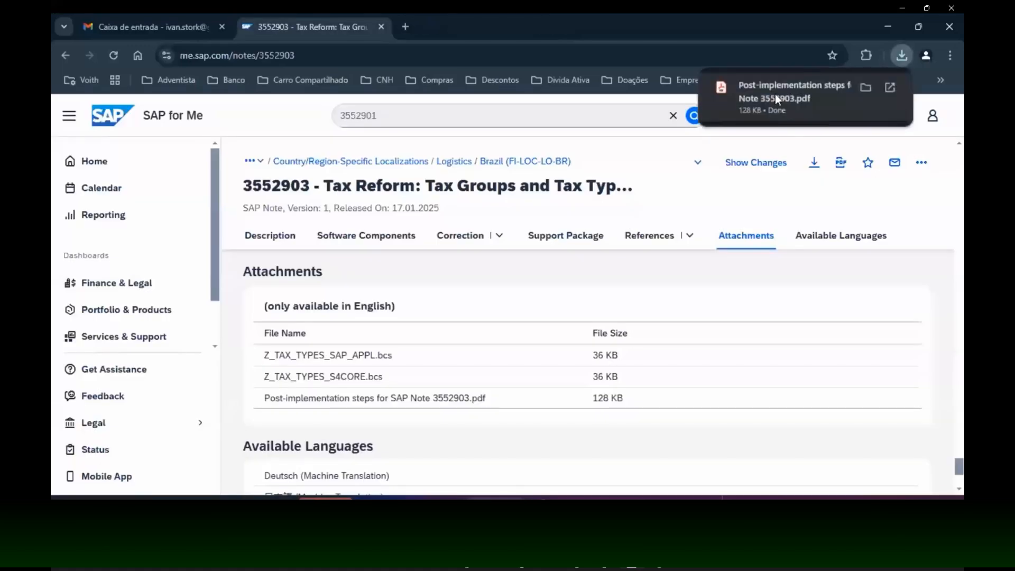
click(776, 95)
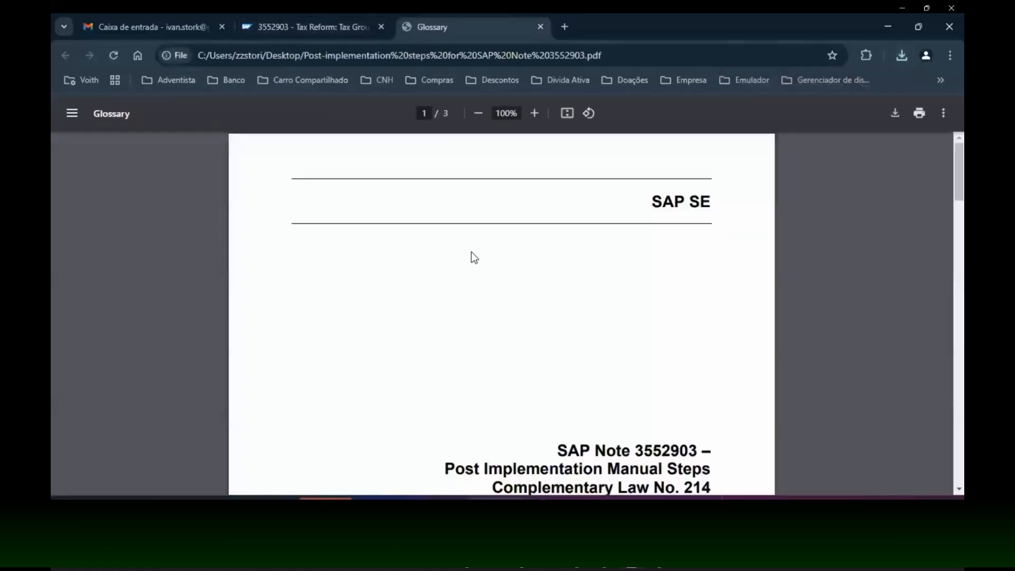
scroll(547, 262, down, 10)
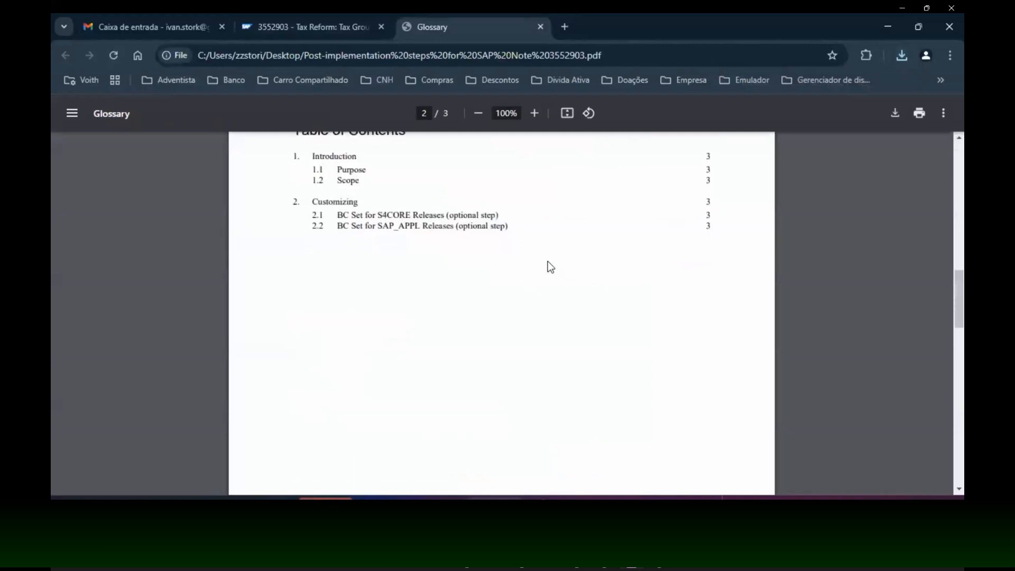
Read the S4CORE customizing instructions in the PDF and save note 3552903's attachment Z_TAX_TYPES_S4CORE.bcs to the Downloads folder
scroll(548, 266, down, 10)
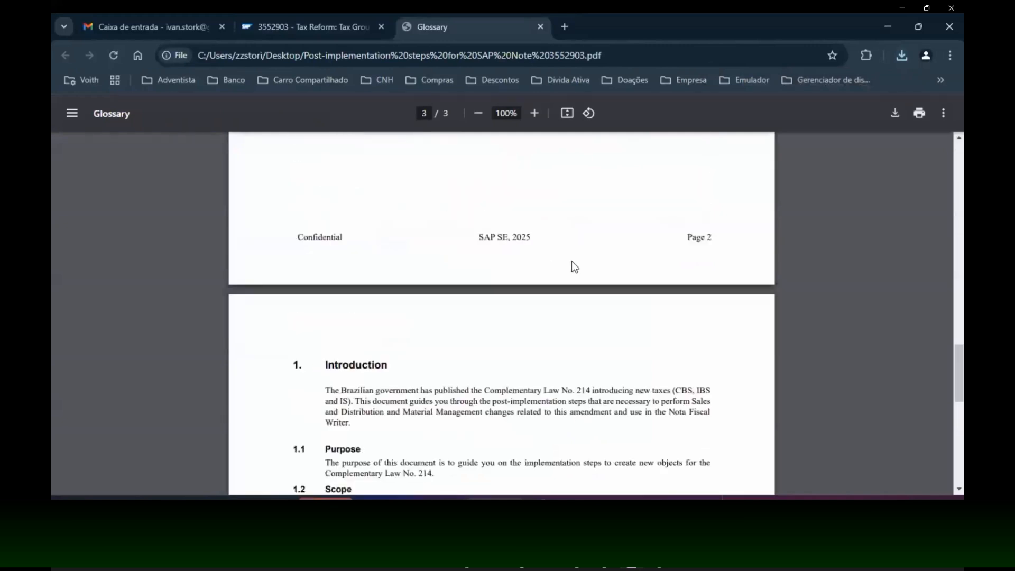
scroll(572, 261, down, 5)
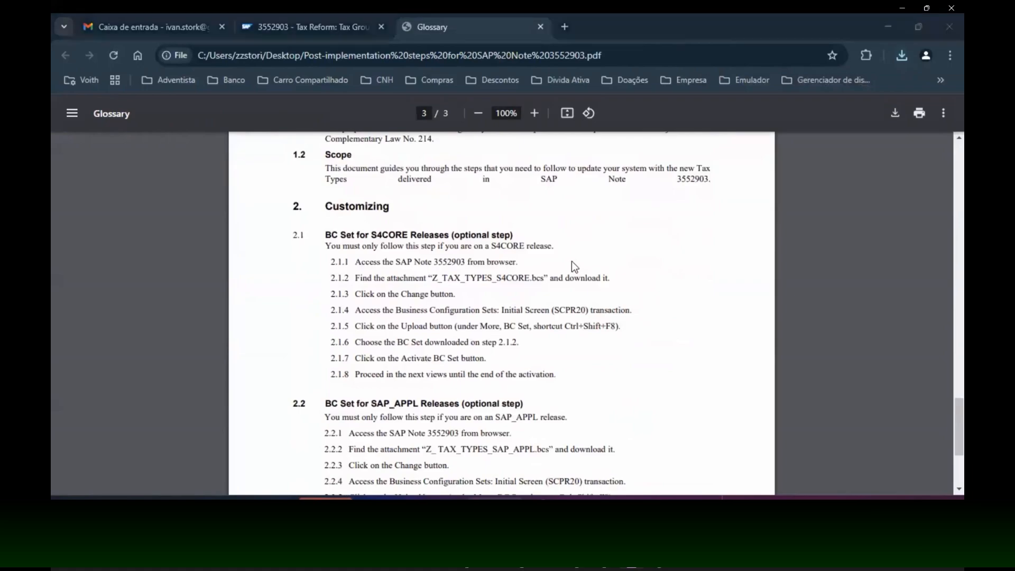
key(alt+Tab)
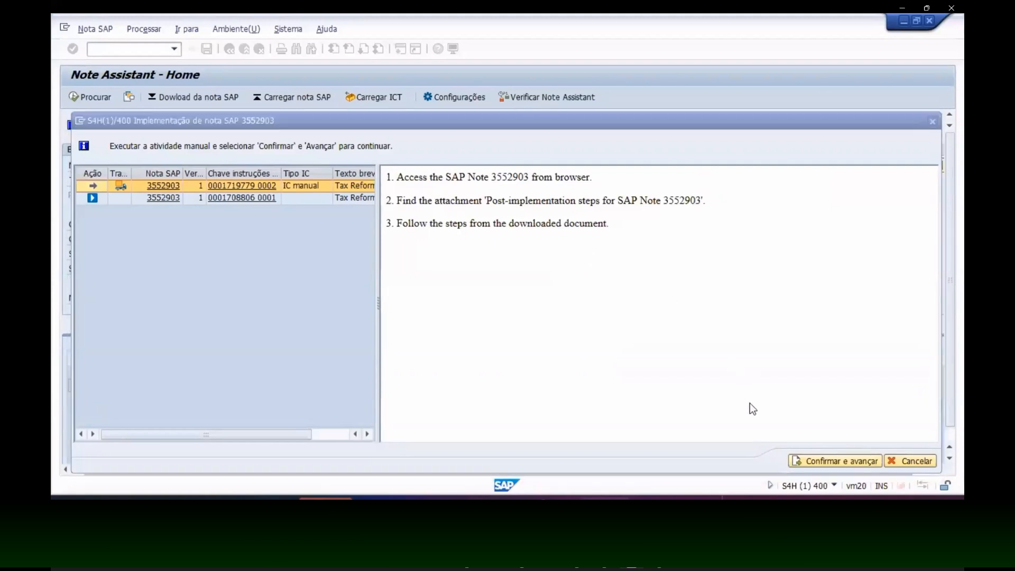
key(alt+Tab)
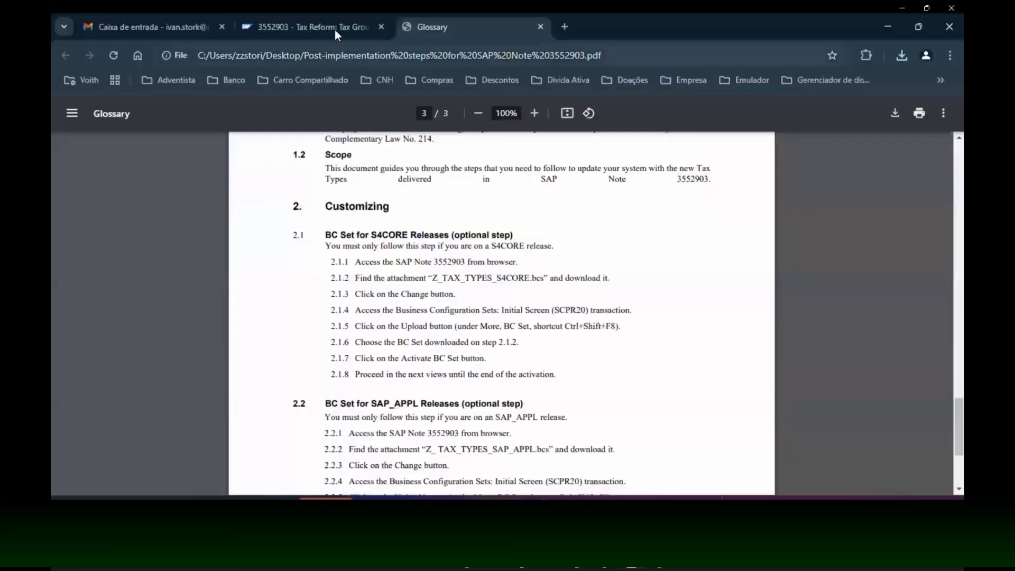
click(335, 29)
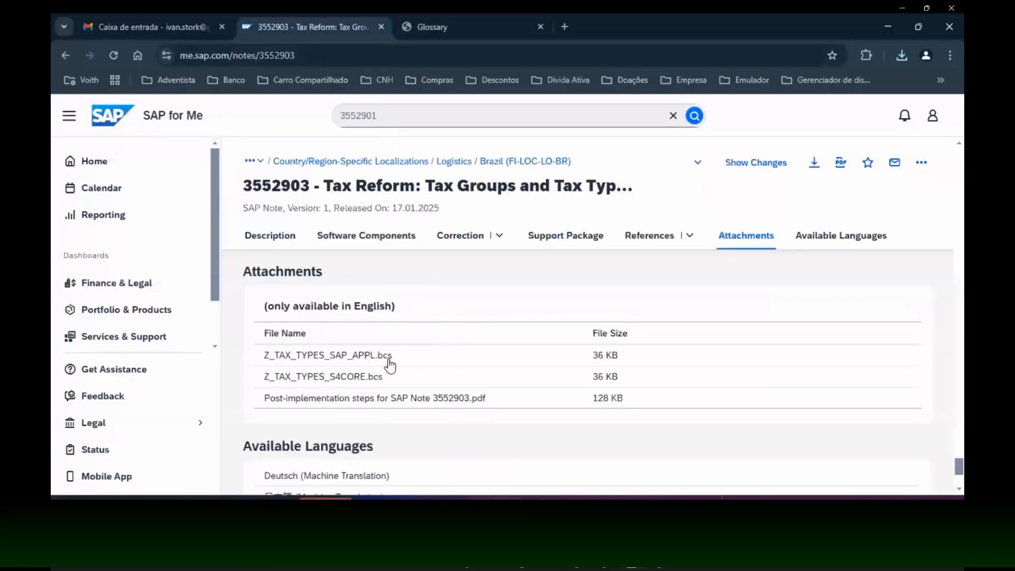
click(342, 377)
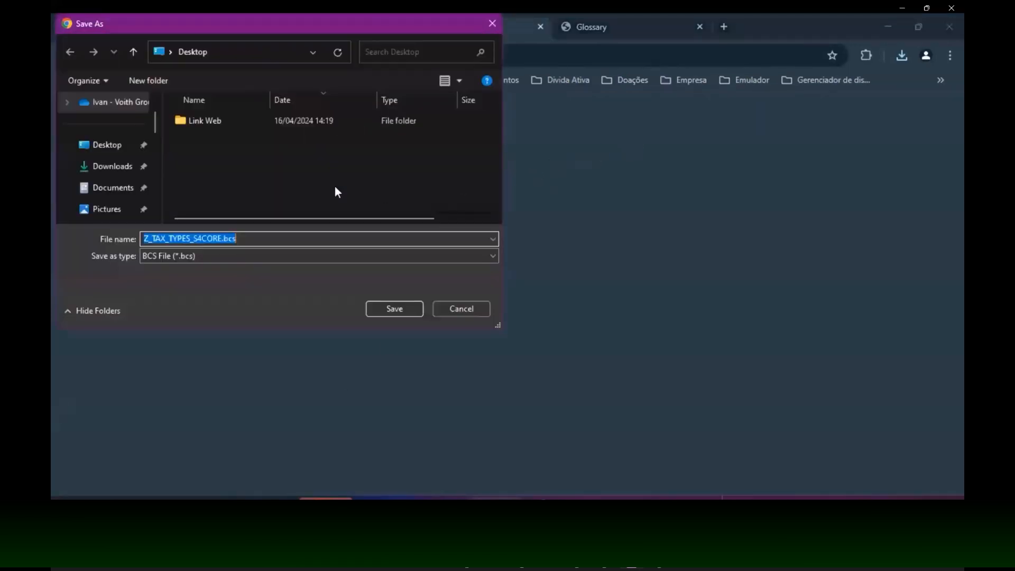
click(111, 167)
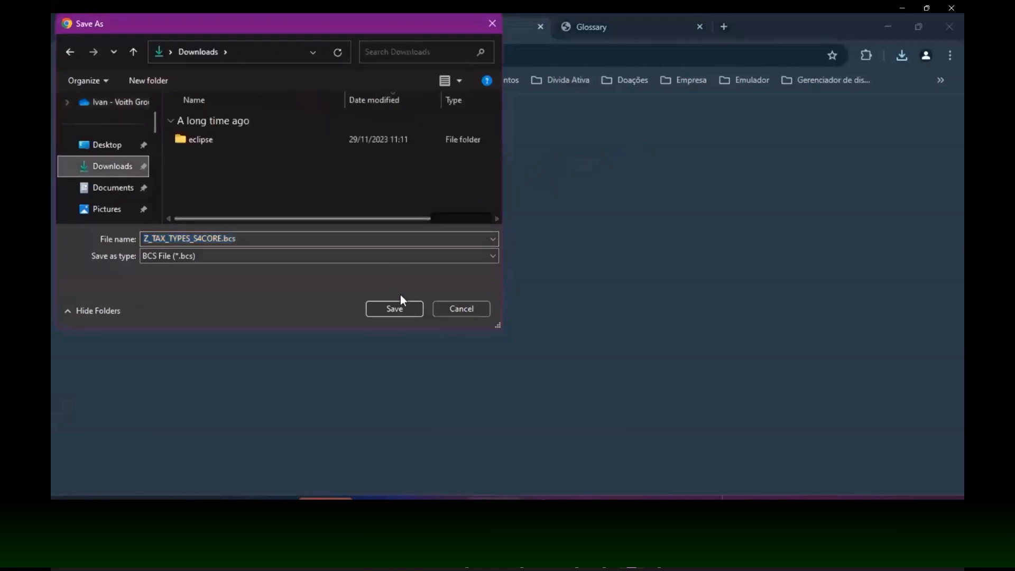
click(389, 309)
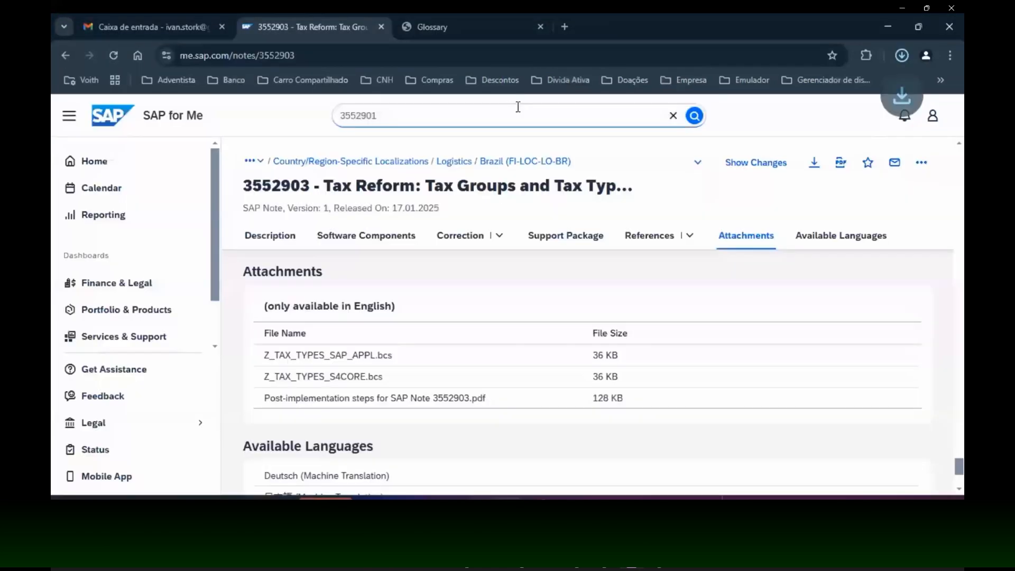
Copy the transaction code SCPR20 from the PDF instructions, switch to the SAP session showing the ABAP Editor, and open that transaction
click(490, 21)
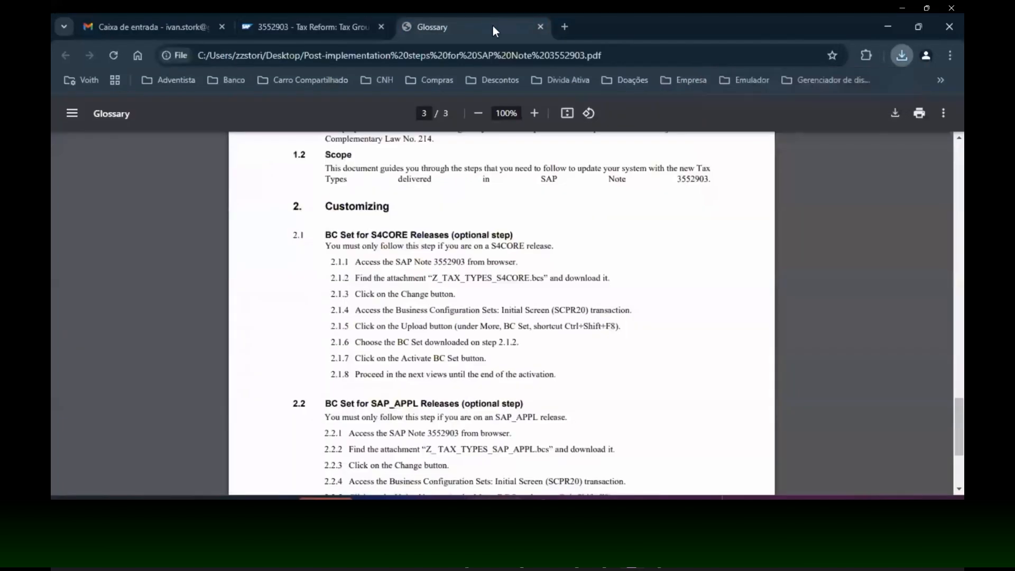
drag(553, 308, 585, 308)
key(ctrl+c)
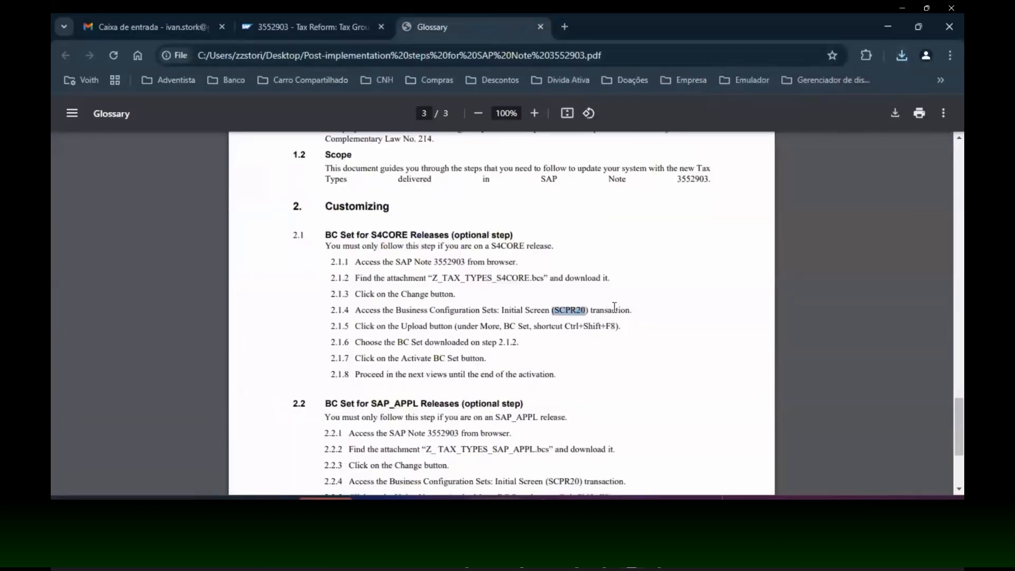
key(alt+Tab)
key(alt+Tab)
key(alt+Tab)
key(alt+Tab)
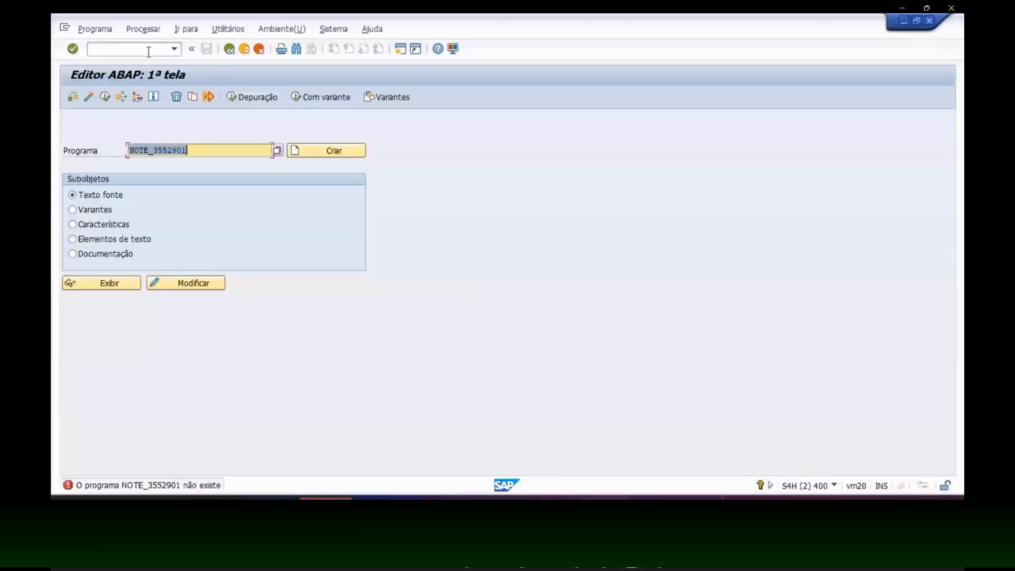
click(149, 51)
text(/n)
key(ctrl+v)
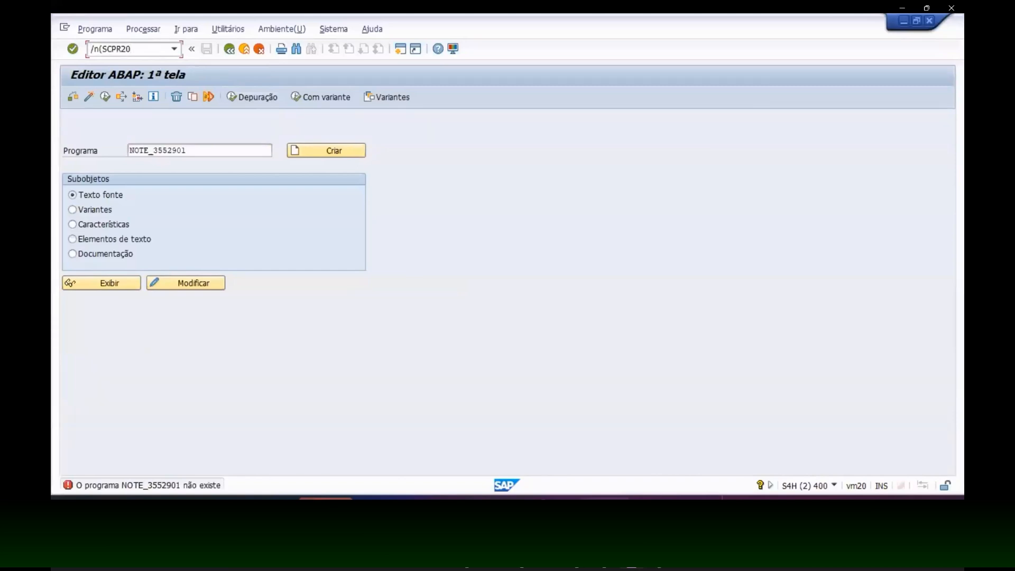
key(Delete)
key(Return)
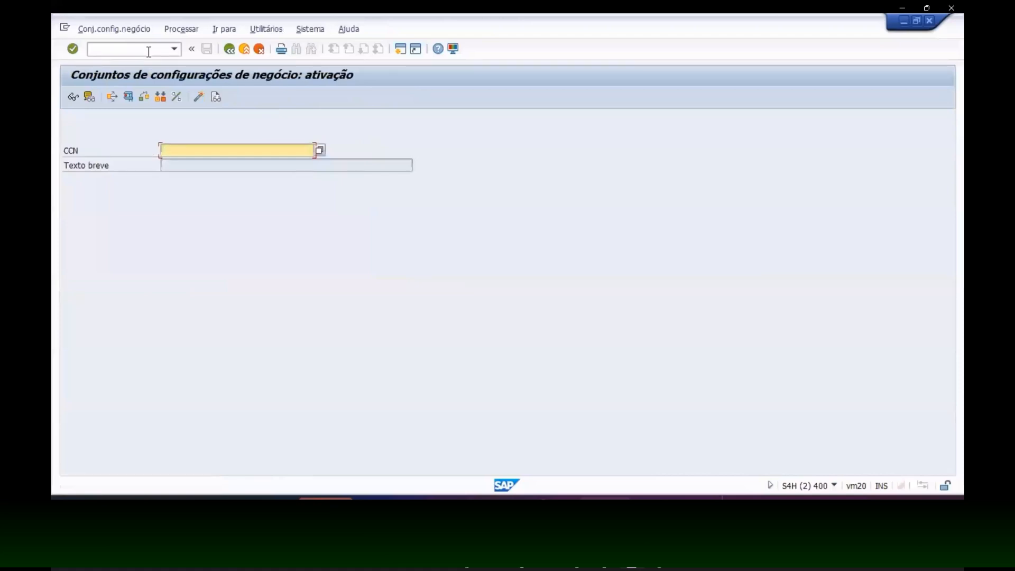
Upload the BC Set file Z_TAX_TYPES_S4CORE.bcs from the Downloads folder and save it as a local object
key(alt+Tab)
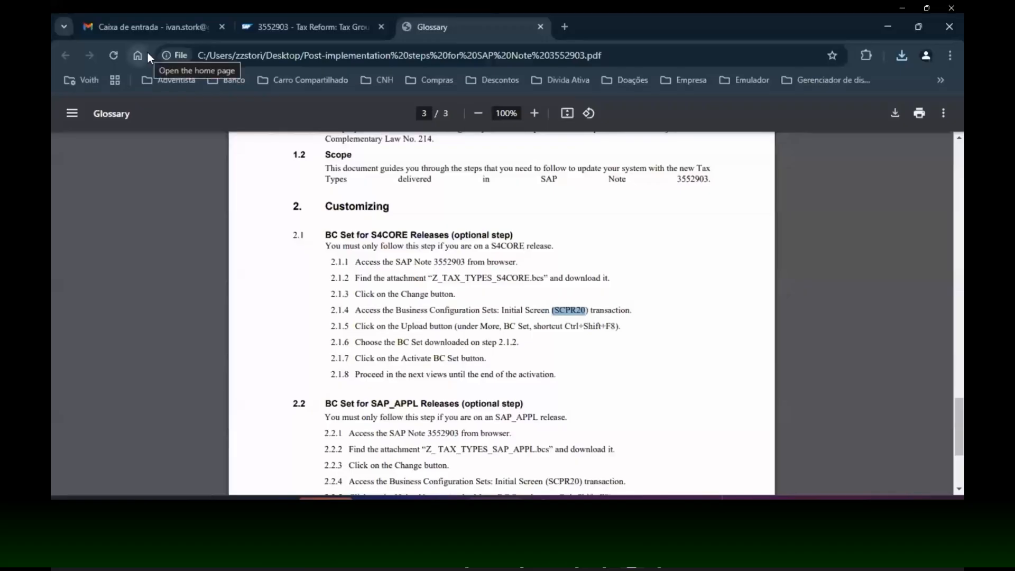
key(alt+Tab)
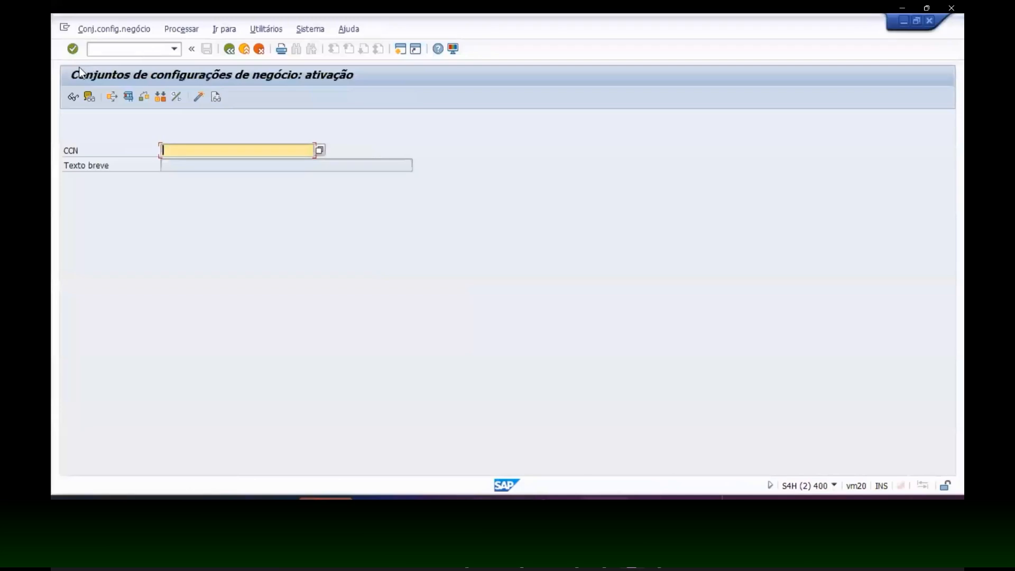
click(101, 30)
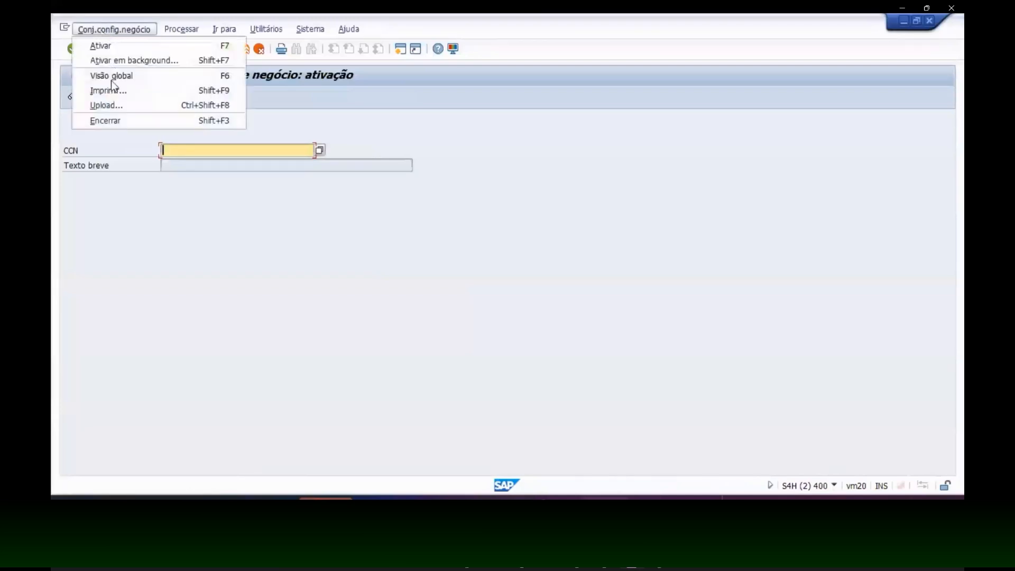
click(110, 105)
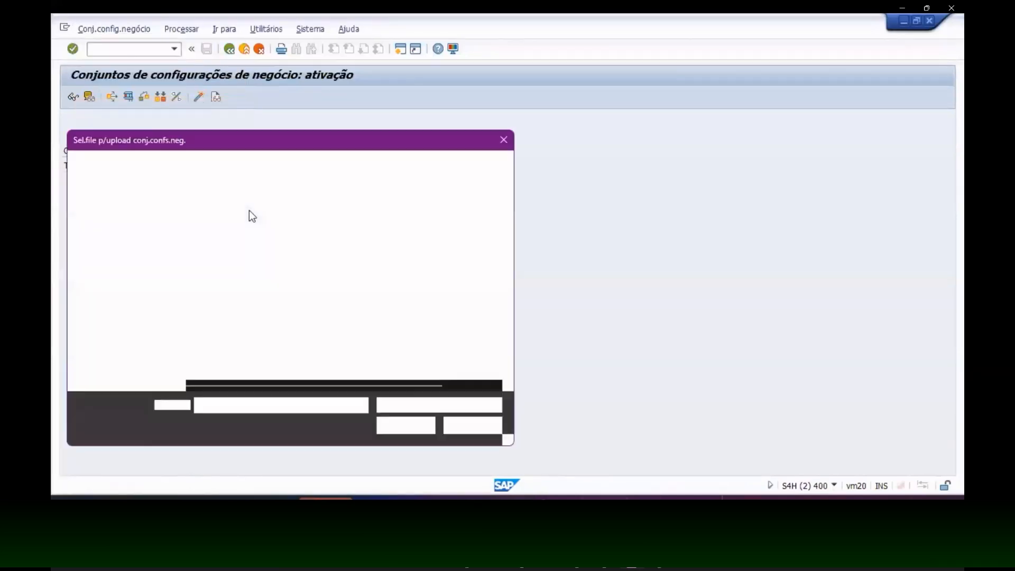
scroll(122, 275, down, 1)
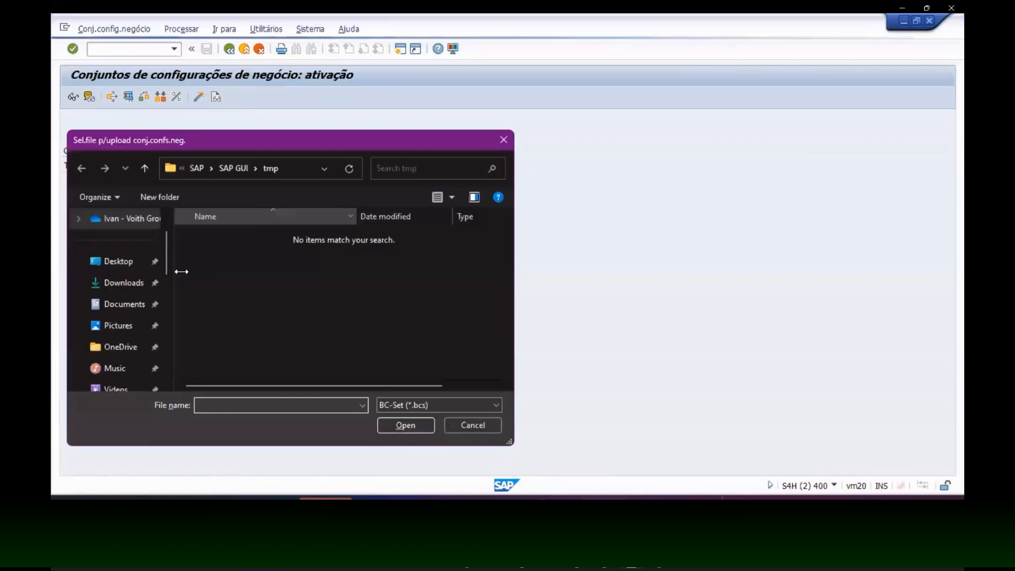
click(114, 284)
double_click(231, 256)
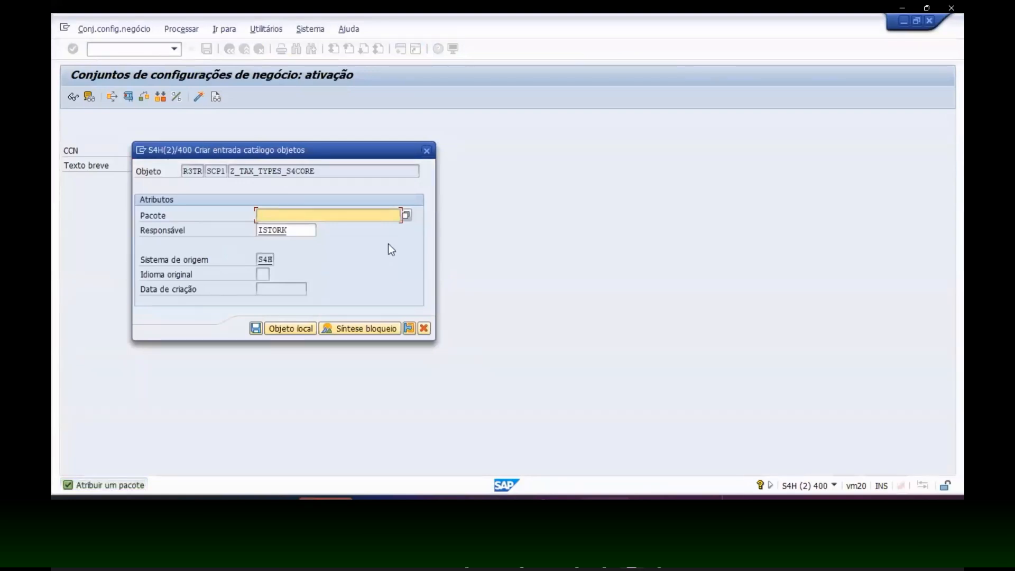
click(281, 330)
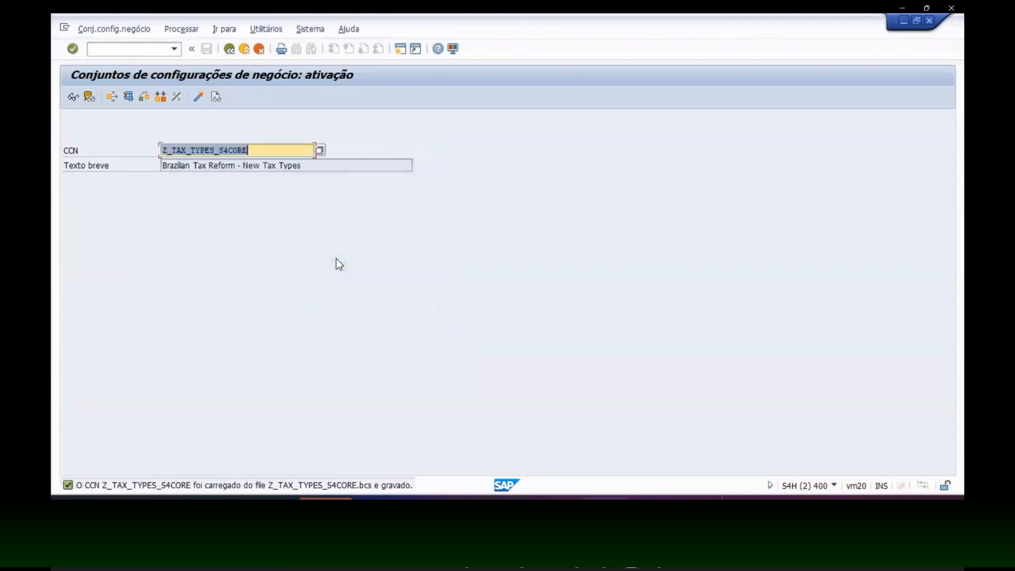
Start activating the BC Set Z_TAX_TYPES_S4CORE and assign it to a new customizing request described as "Reforma tributária"
click(200, 96)
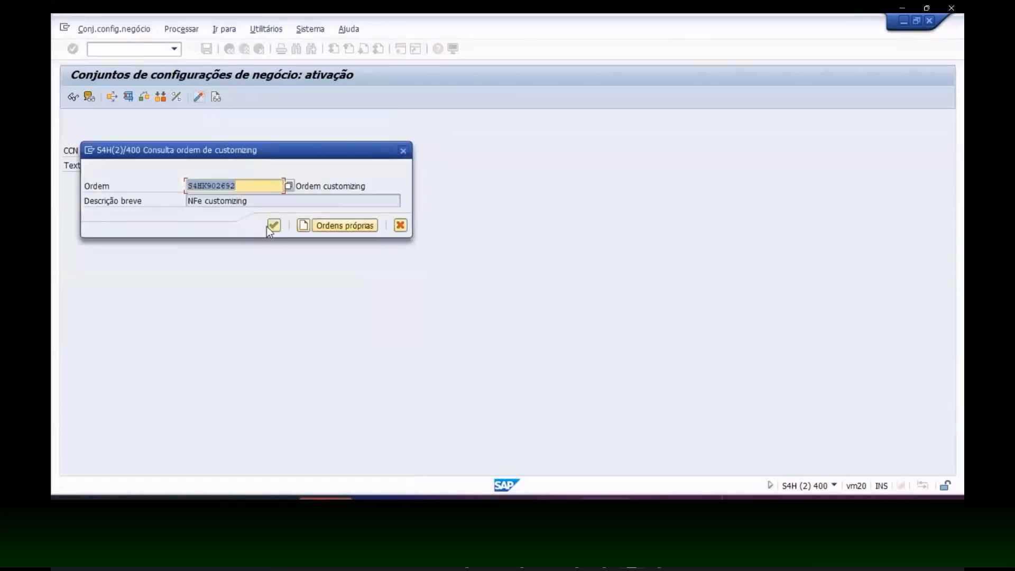
click(300, 227)
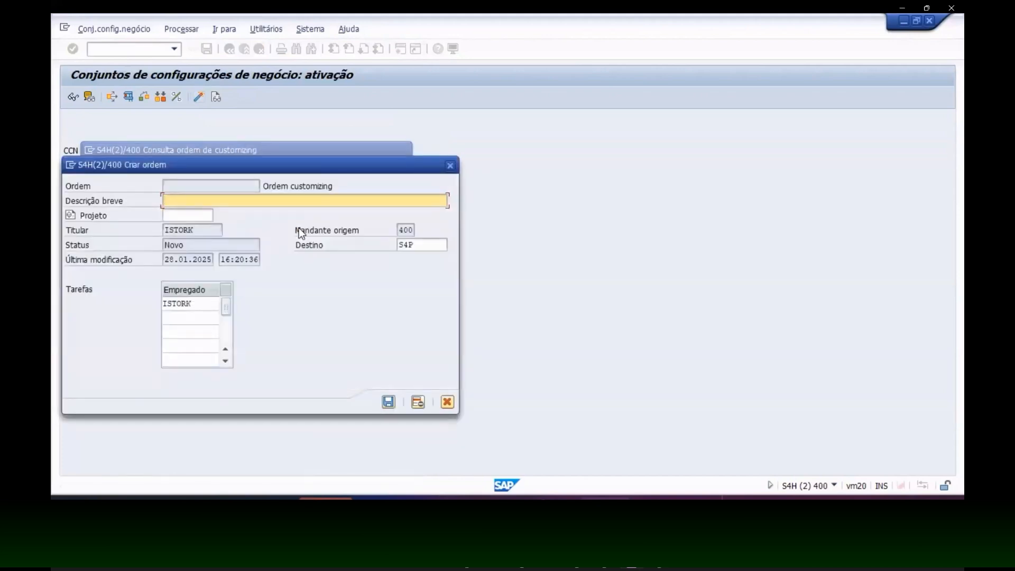
text(Refor)
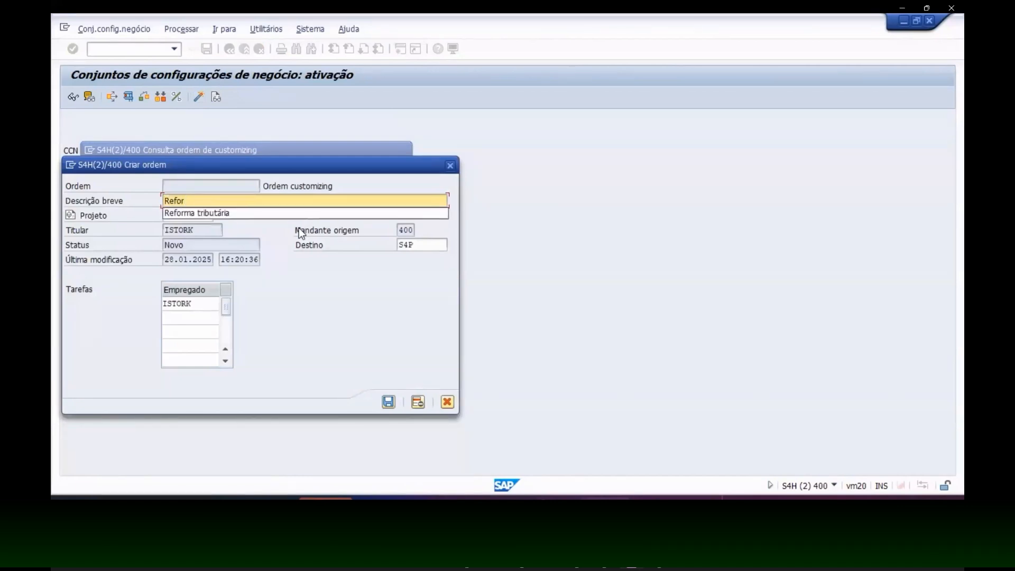
key(Down)
key(Return)
key(Return)
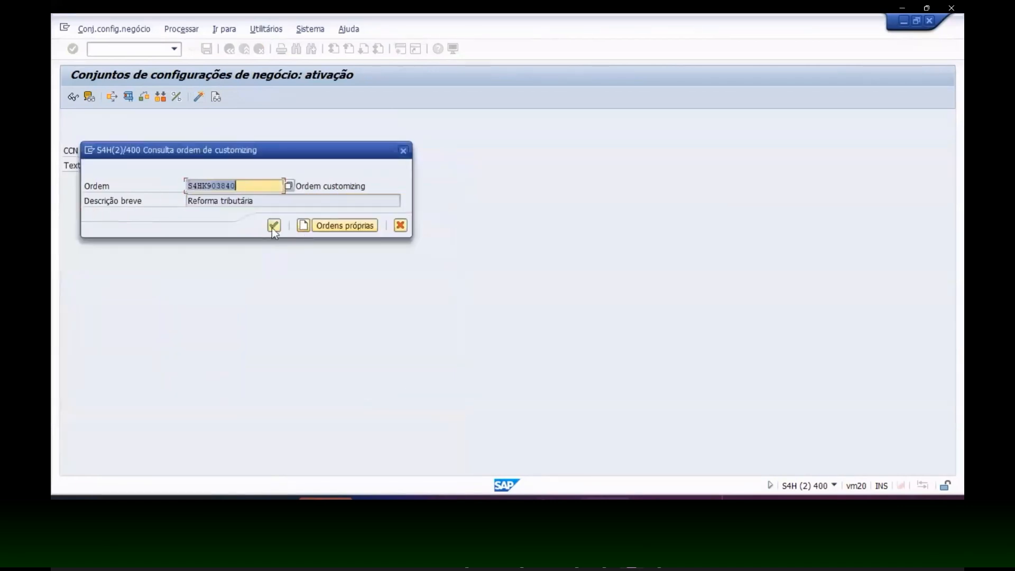
click(272, 227)
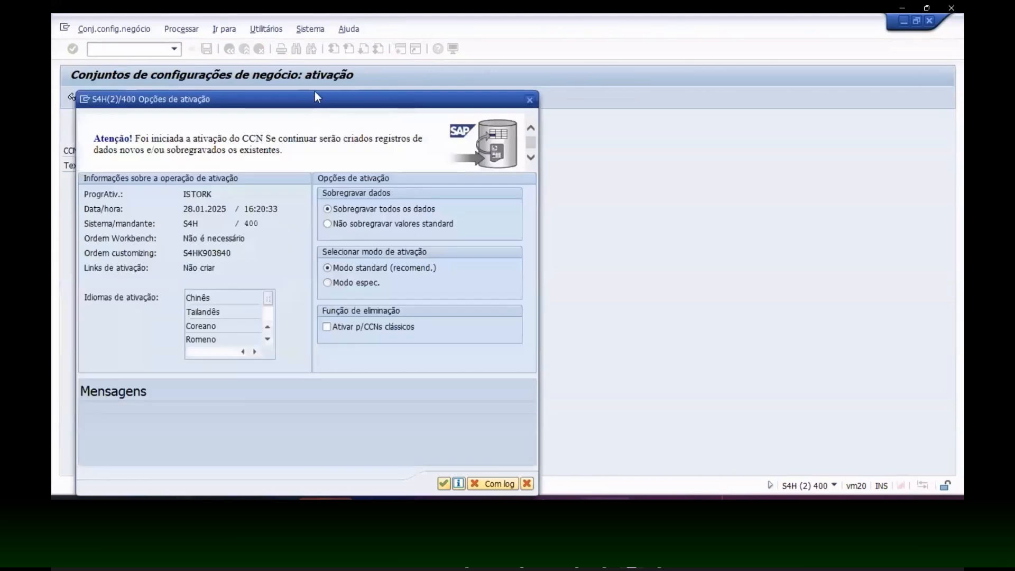
Run the BC Set activation in standard mode without overwriting default values ("Não sobregravar valores standard")
drag(315, 91, 326, 45)
click(367, 179)
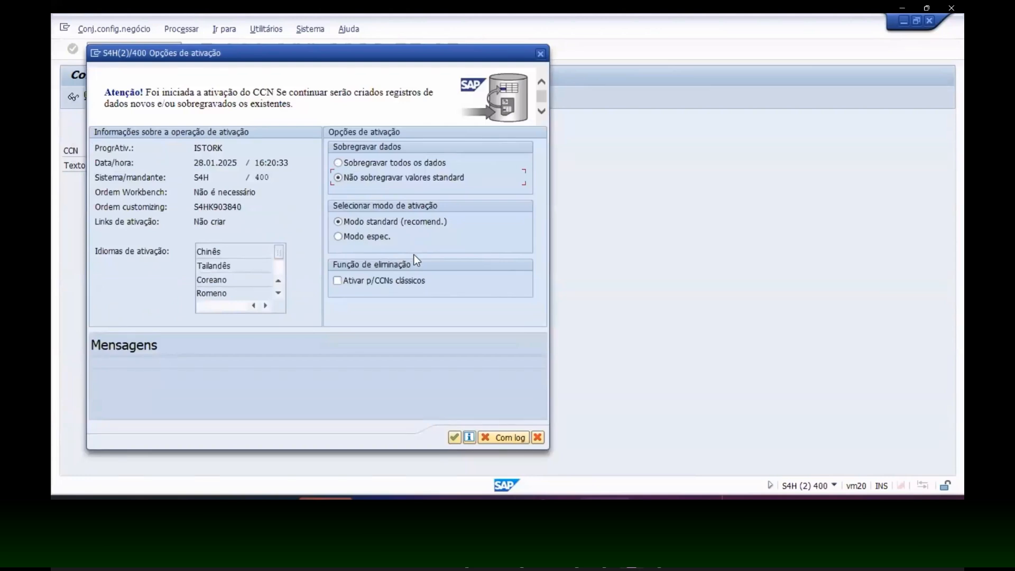
click(454, 439)
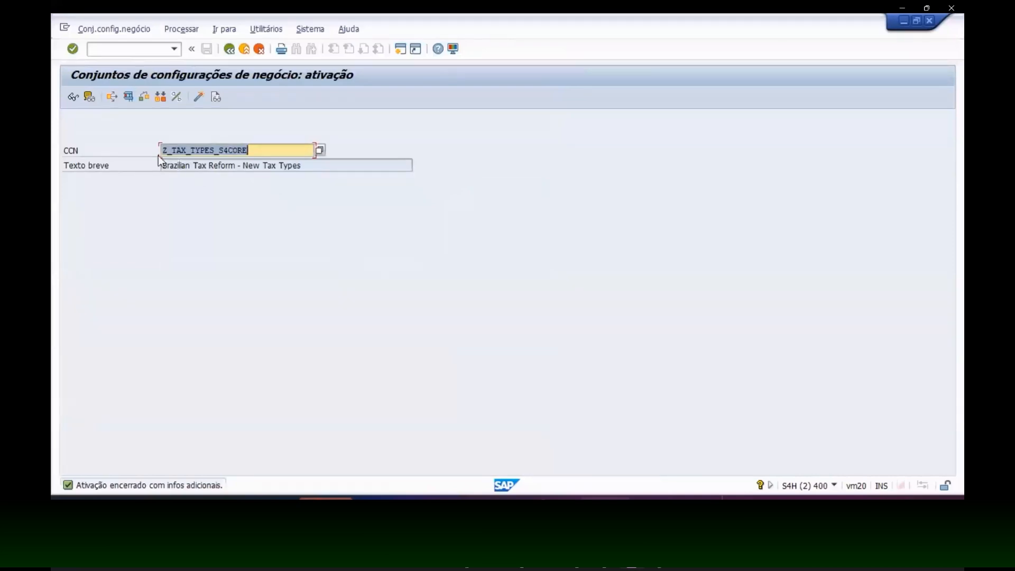
Review the activation log of Z_TAX_TYPES_S4CORE, including the messages for object J_1BAJV, and return to the implementation of note 3552903
click(115, 30)
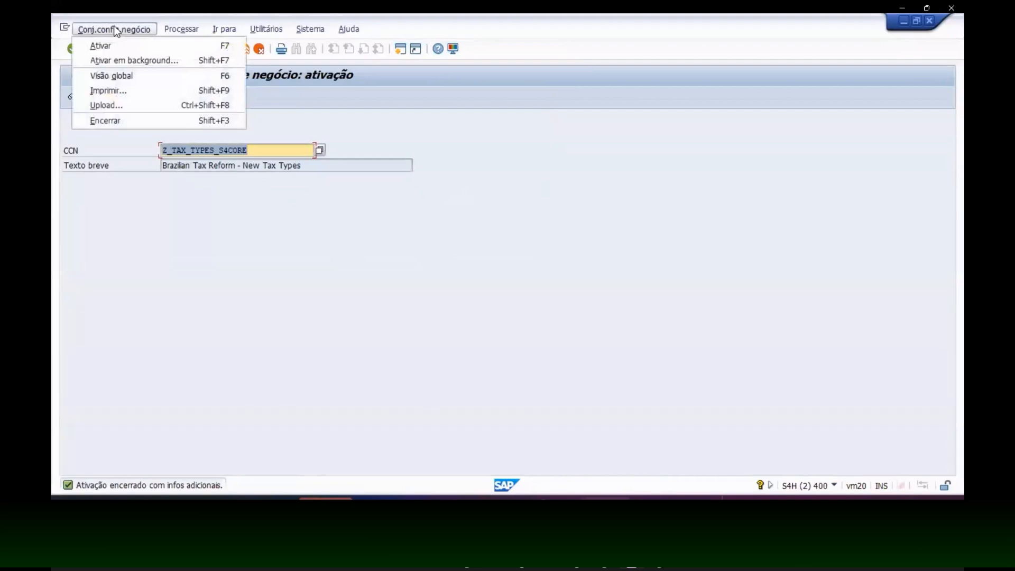
click(226, 29)
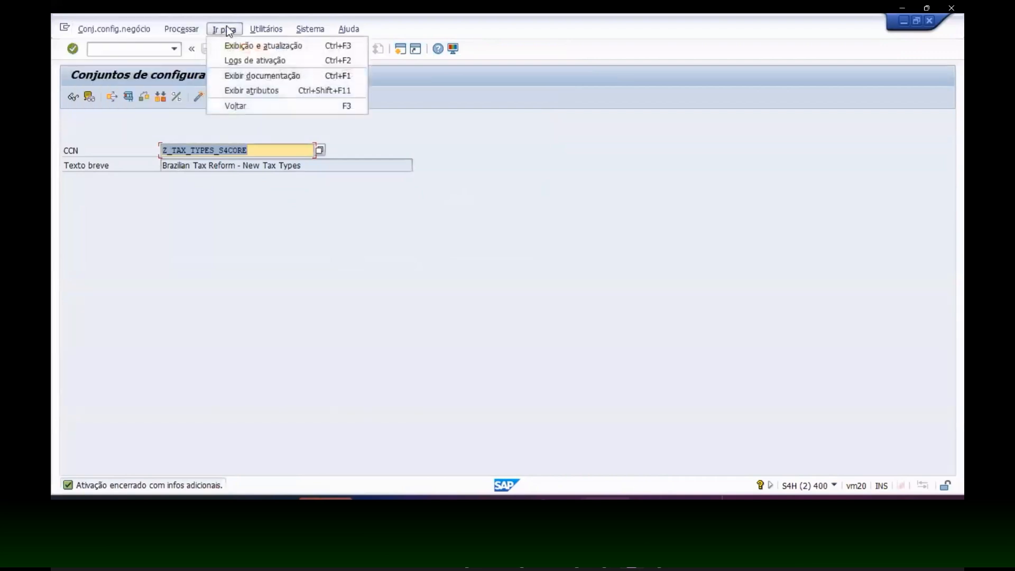
click(245, 61)
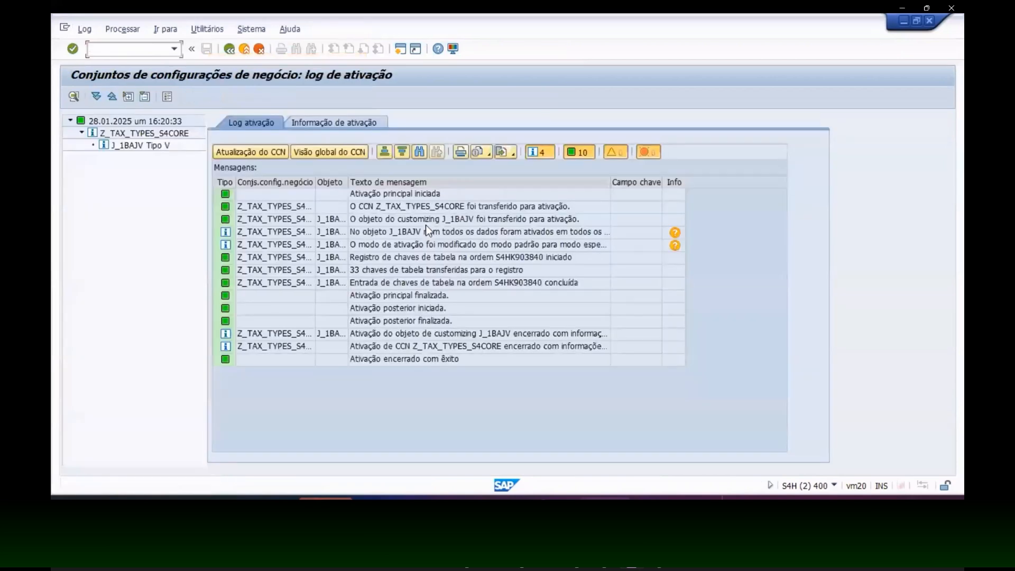
drag(348, 182, 374, 183)
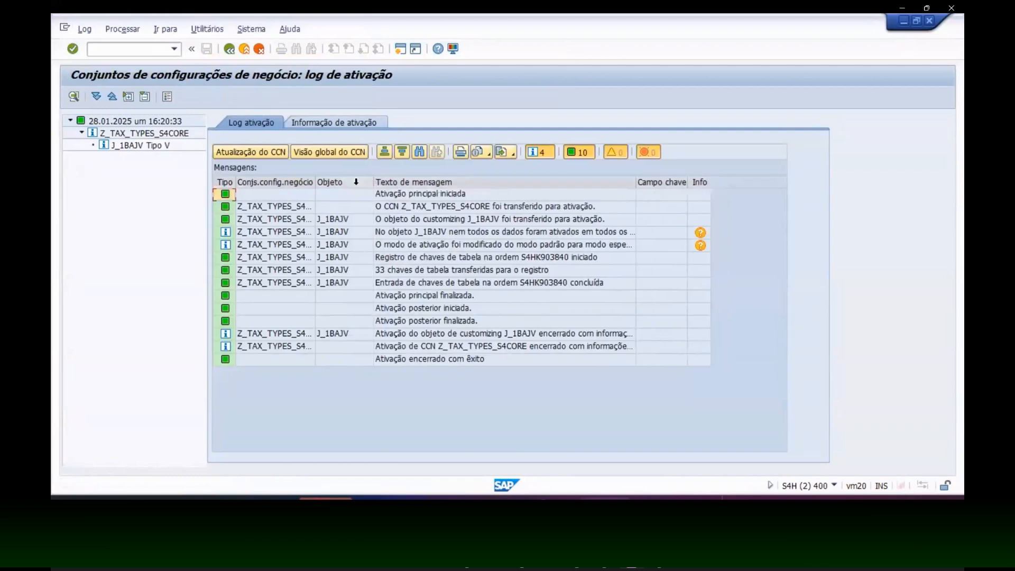
double_click(316, 182)
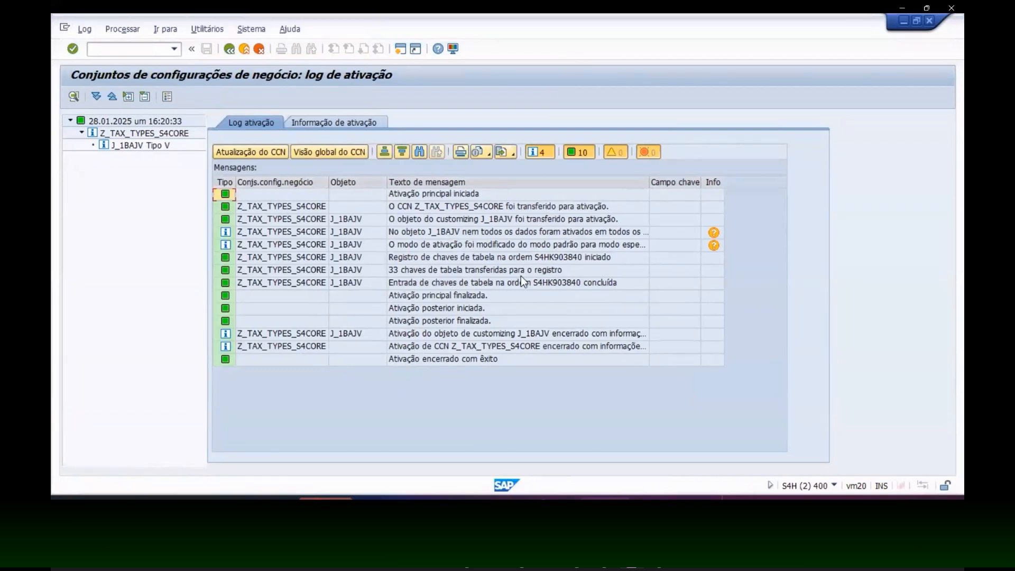
click(137, 146)
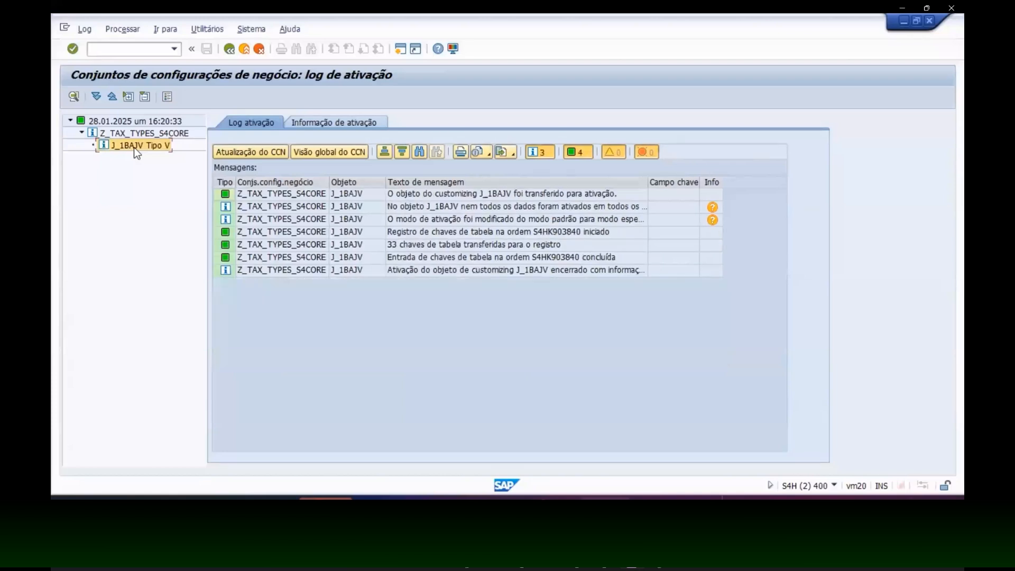
click(121, 121)
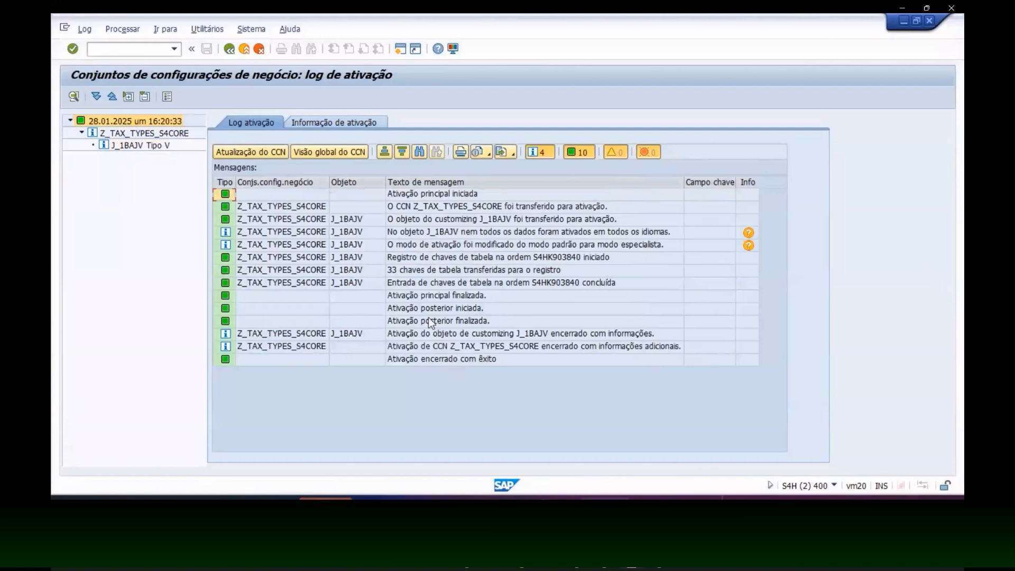
key(alt+Tab)
key(alt+Tab)
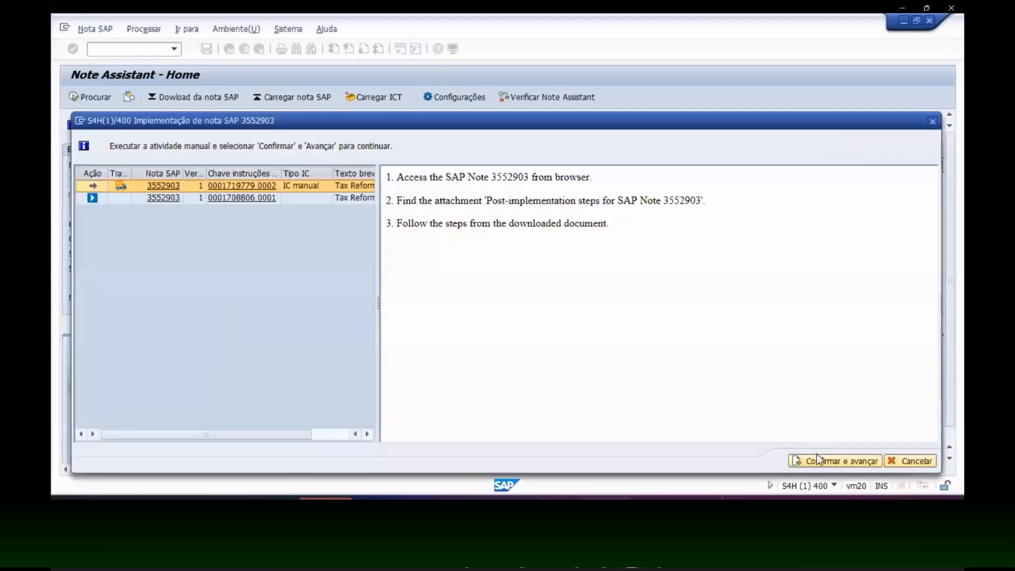
Confirm the manual activity of note 3552903, continue with its automatic correction instructions and activate all the listed inactive objects
click(817, 458)
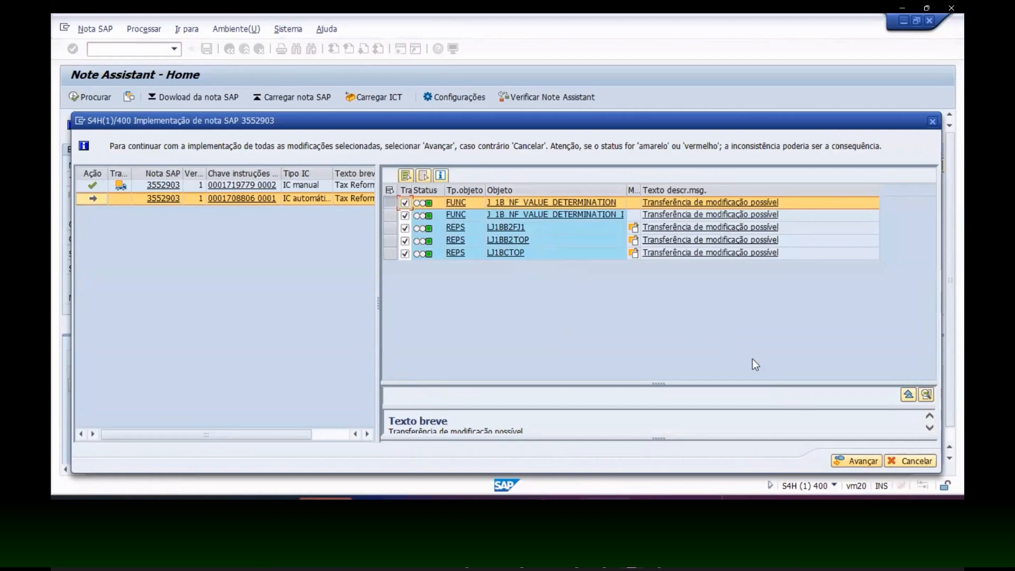
click(863, 461)
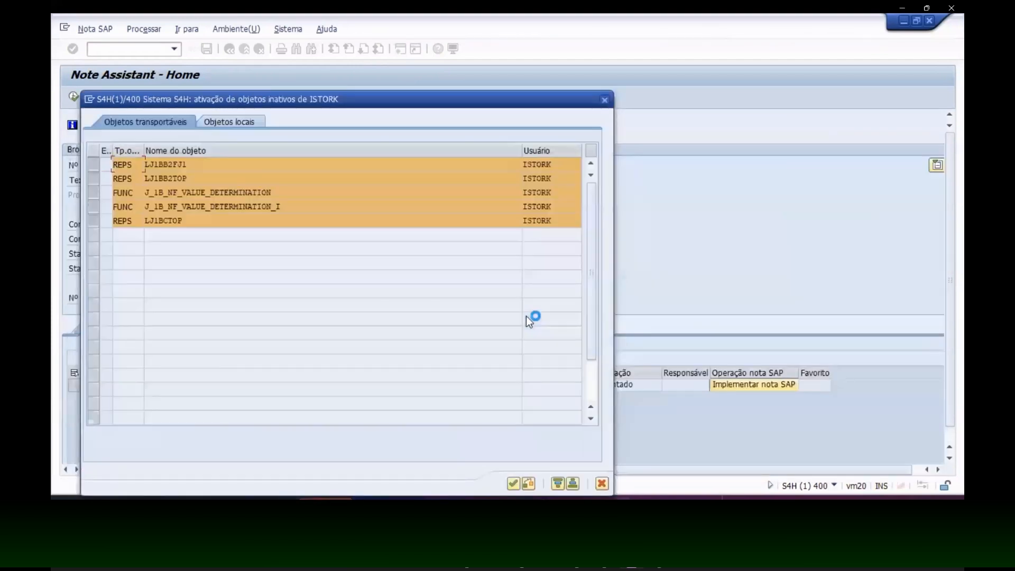
click(513, 484)
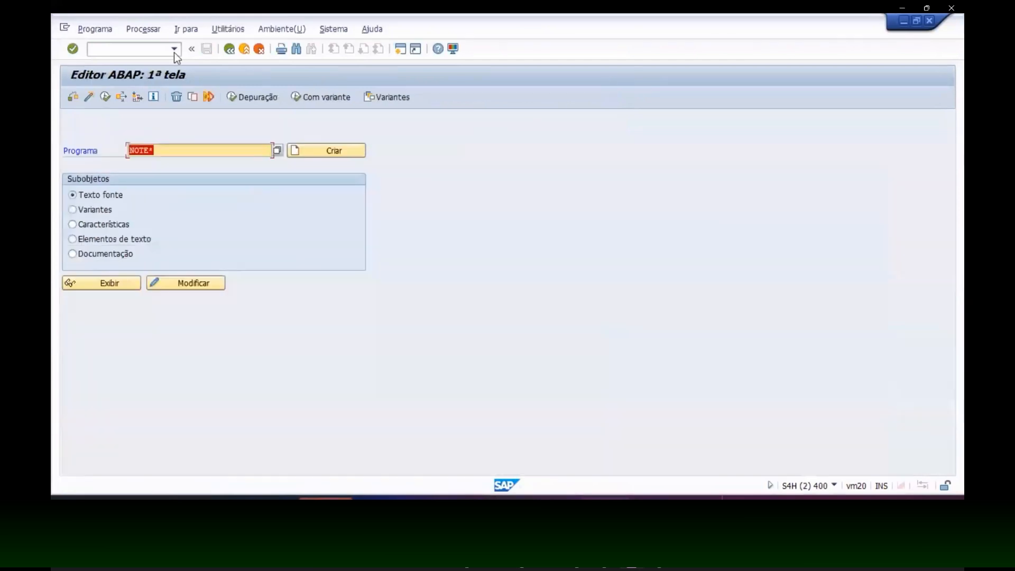
Open the tax types view from Tax Manager's Workplace Brasil in display mode and check the tax group options of CBS1
click(174, 50)
click(146, 93)
key(Return)
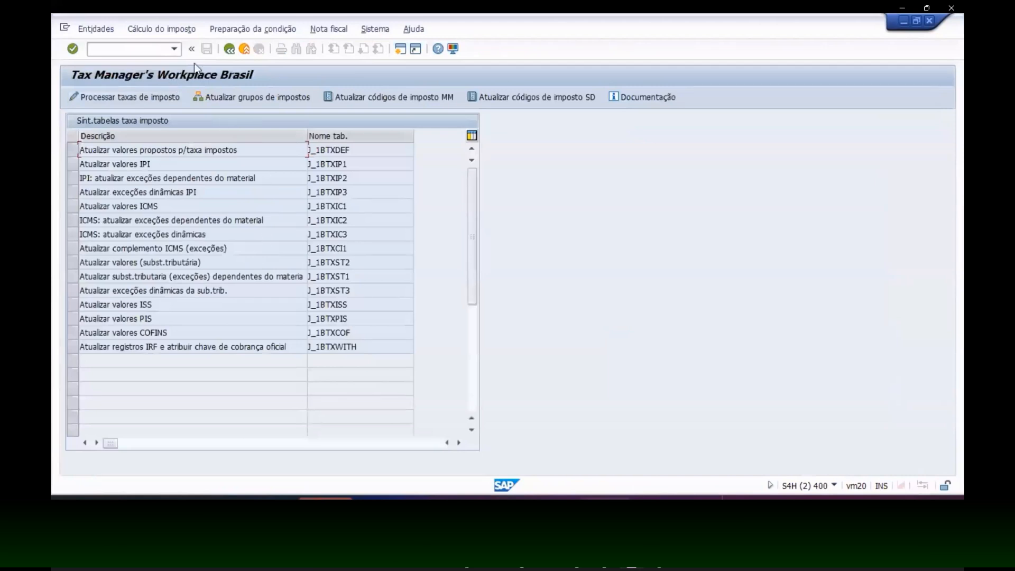
click(232, 35)
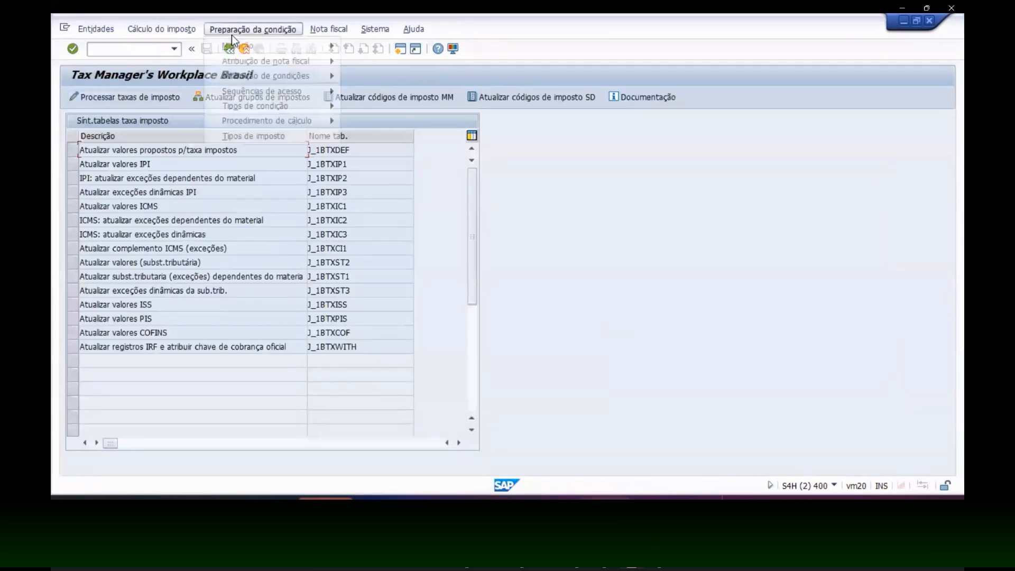
click(274, 132)
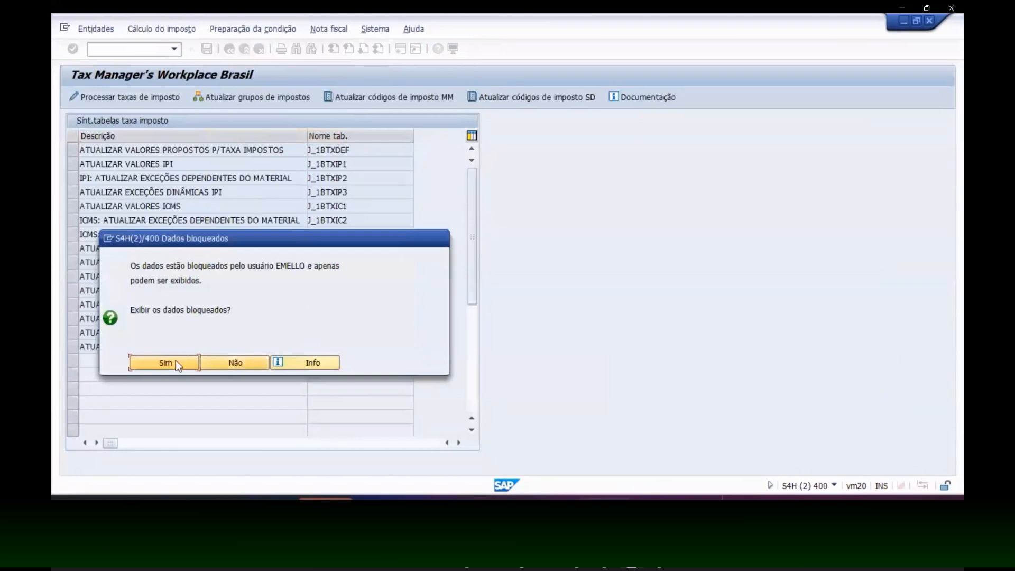
click(166, 362)
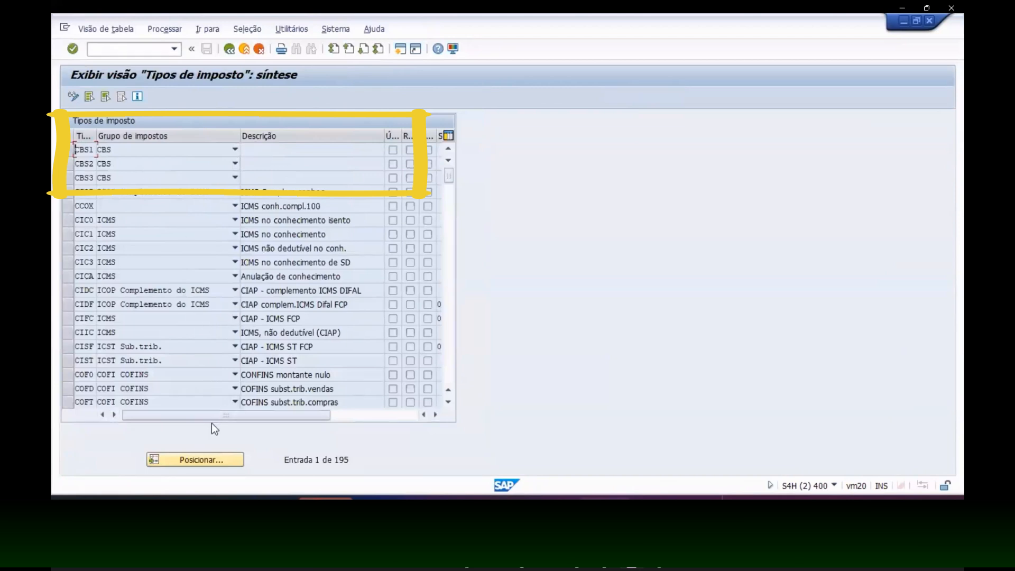
click(119, 150)
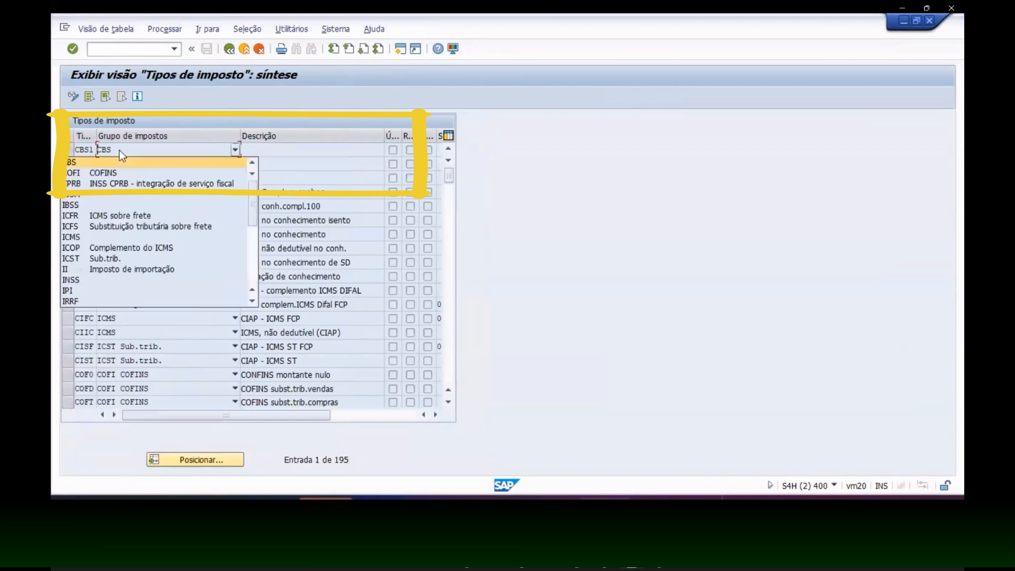
click(119, 150)
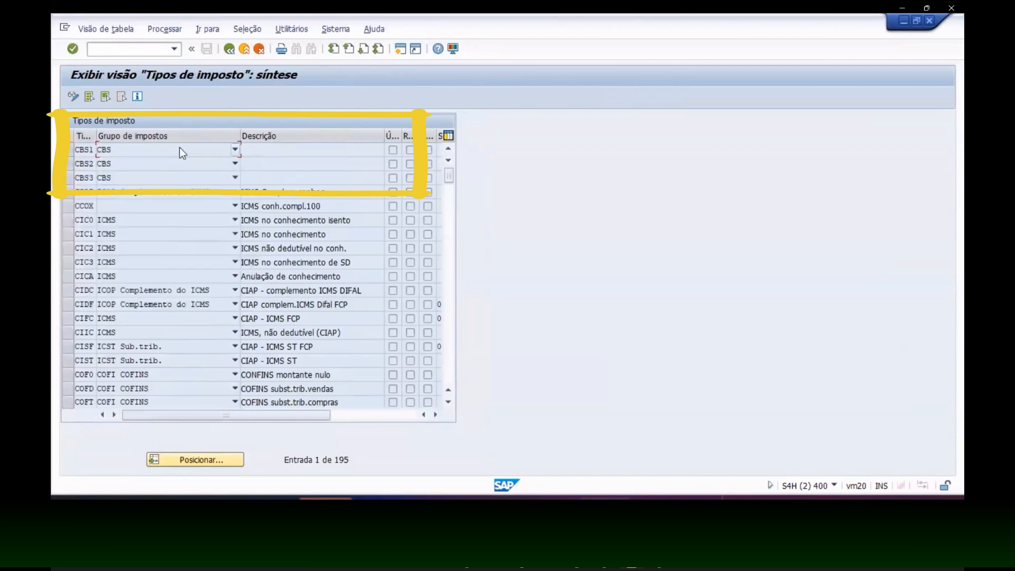
Position the tax types list at entries starting with "ib" to check the IBS tax types
click(188, 458)
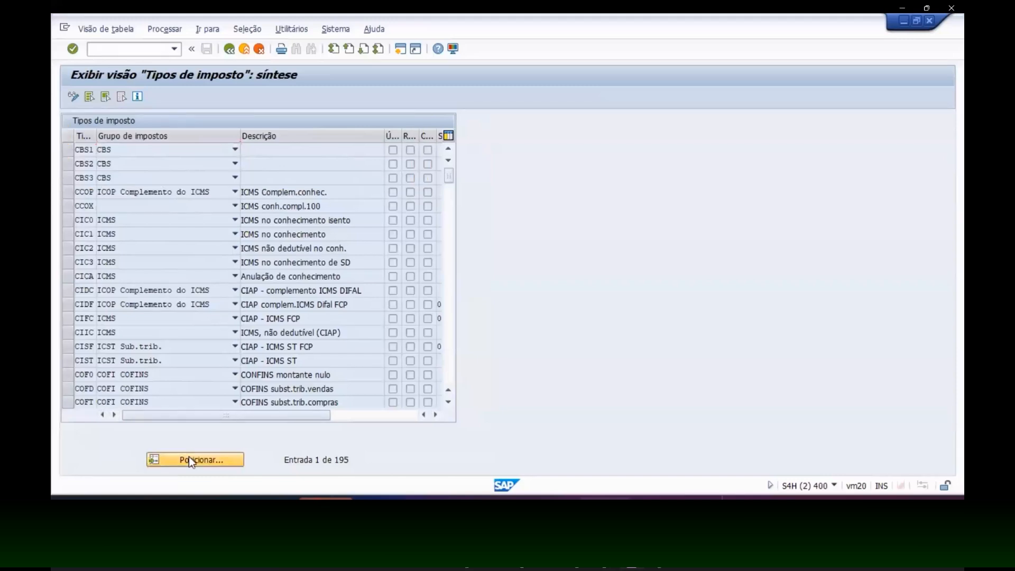
key(Down)
key(Down)
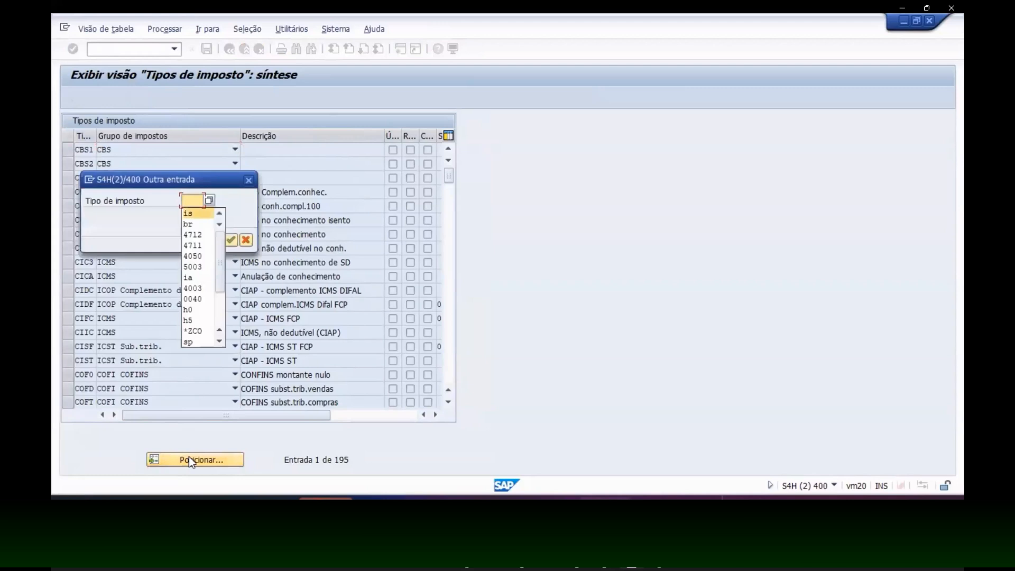
text(ib)
key(Return)
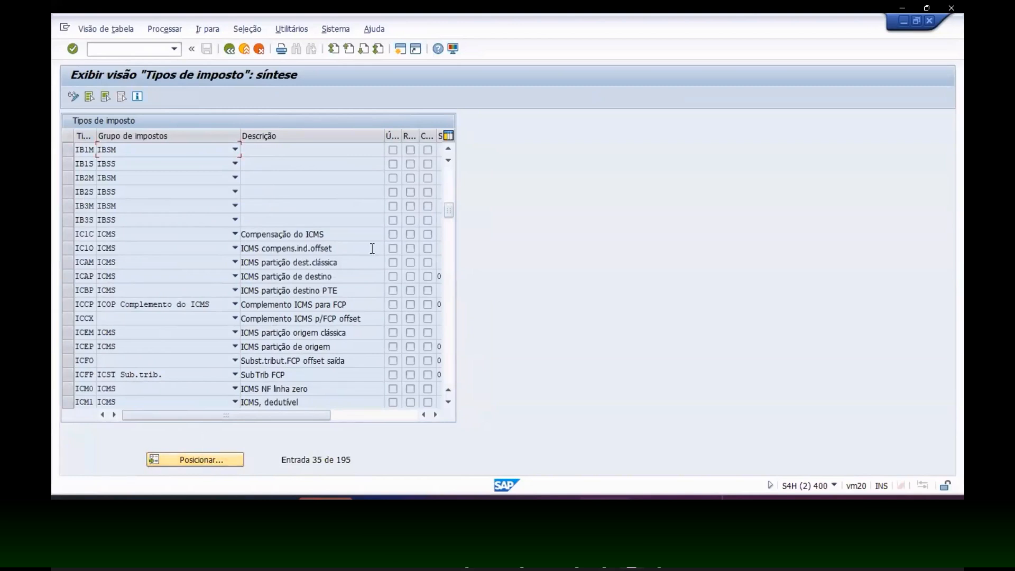
Position the tax types list at entries starting with "is" to check the IS tax types
click(206, 459)
key(Down)
key(Down)
key(Down)
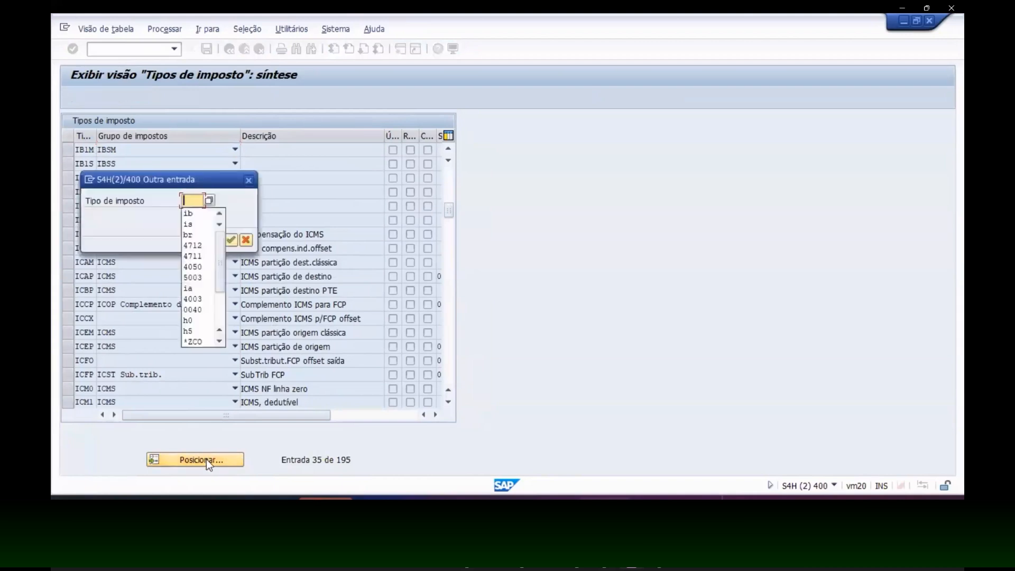
key(Return)
key(Return)
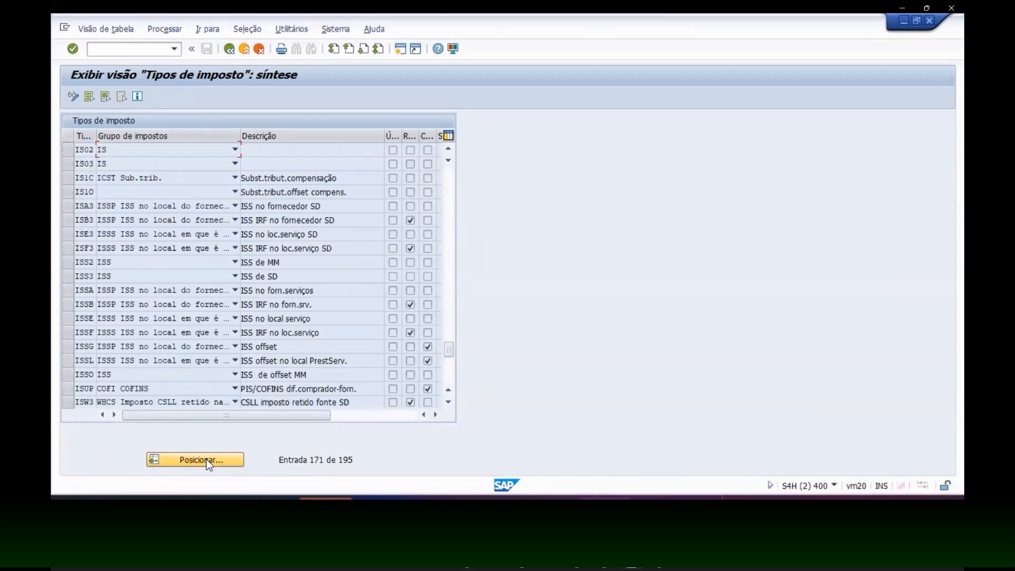
Display the objects affected by note 3552901, expand correction instructions 1709113, 1226193 and 1226240, and widen the object hierarchy column
key(alt+Tab)
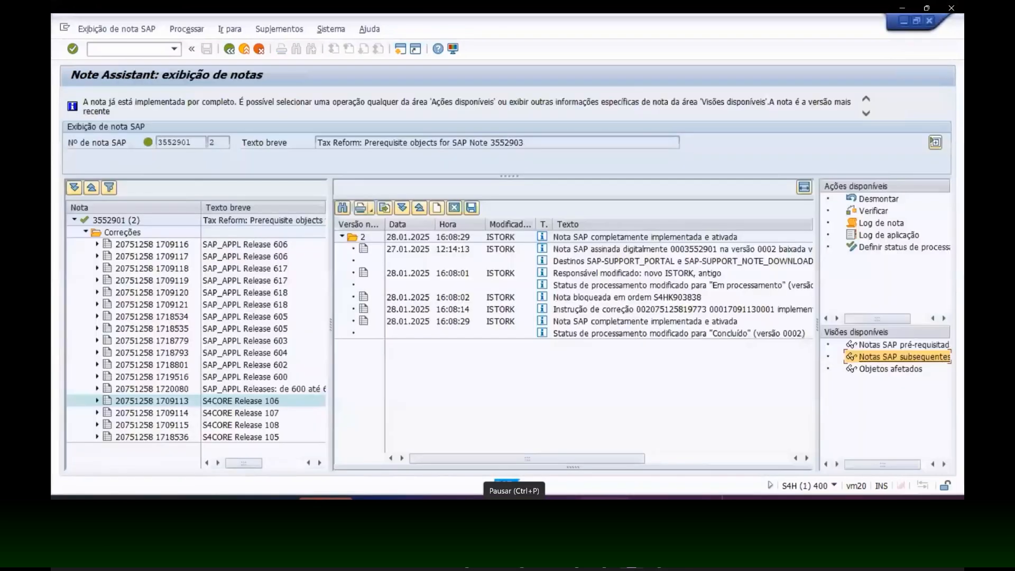
click(891, 369)
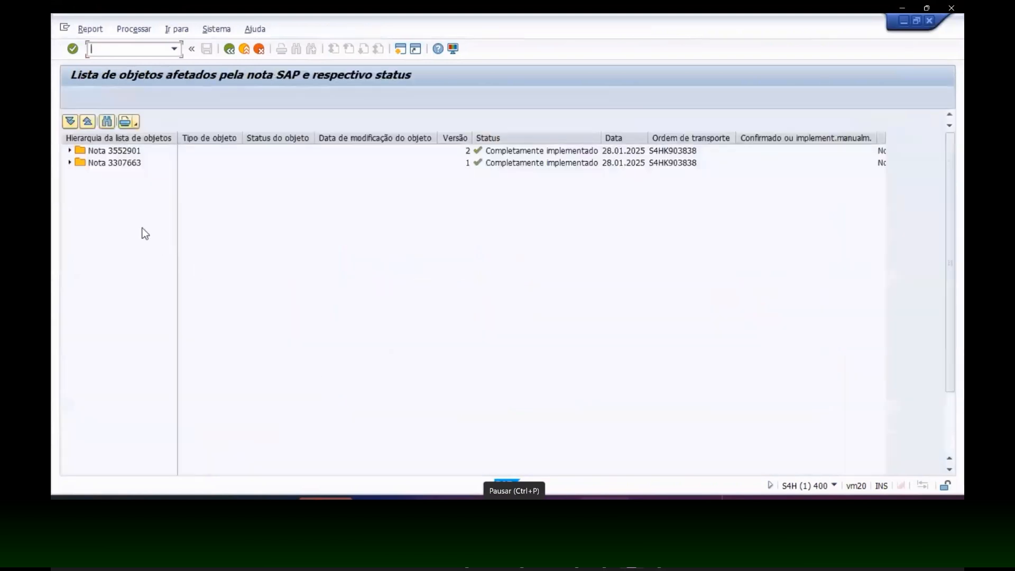
click(69, 149)
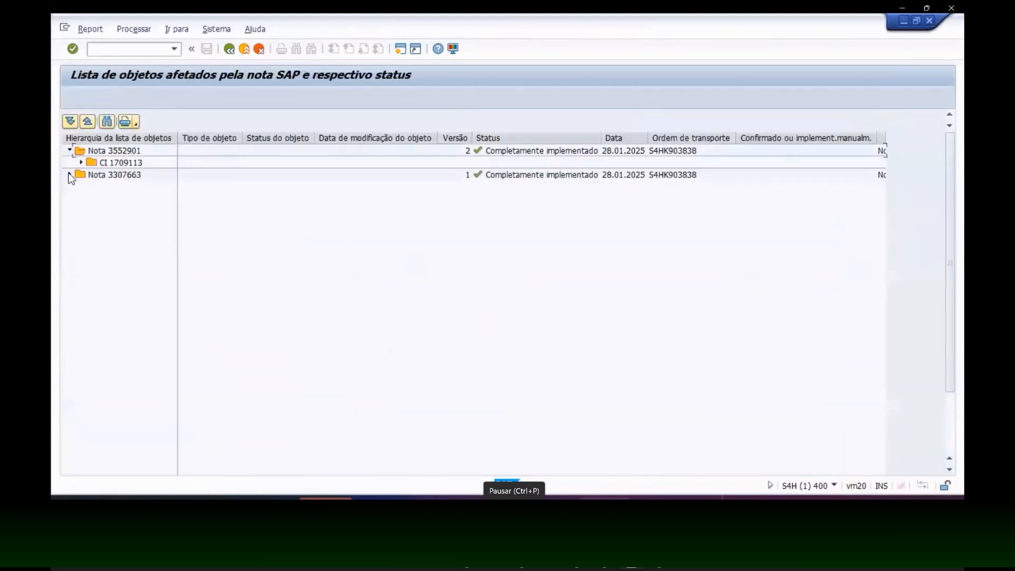
click(70, 174)
click(81, 163)
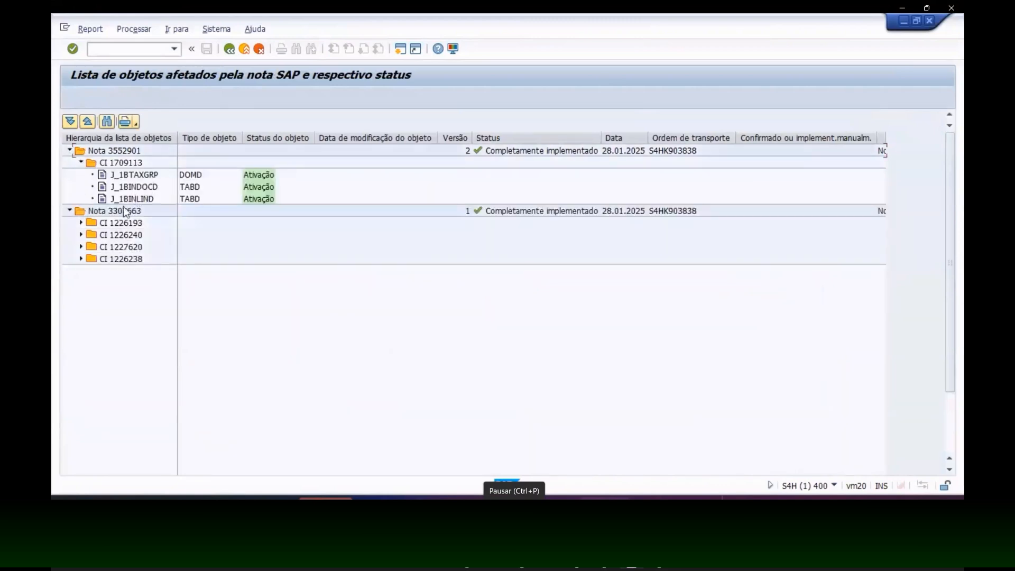
click(82, 224)
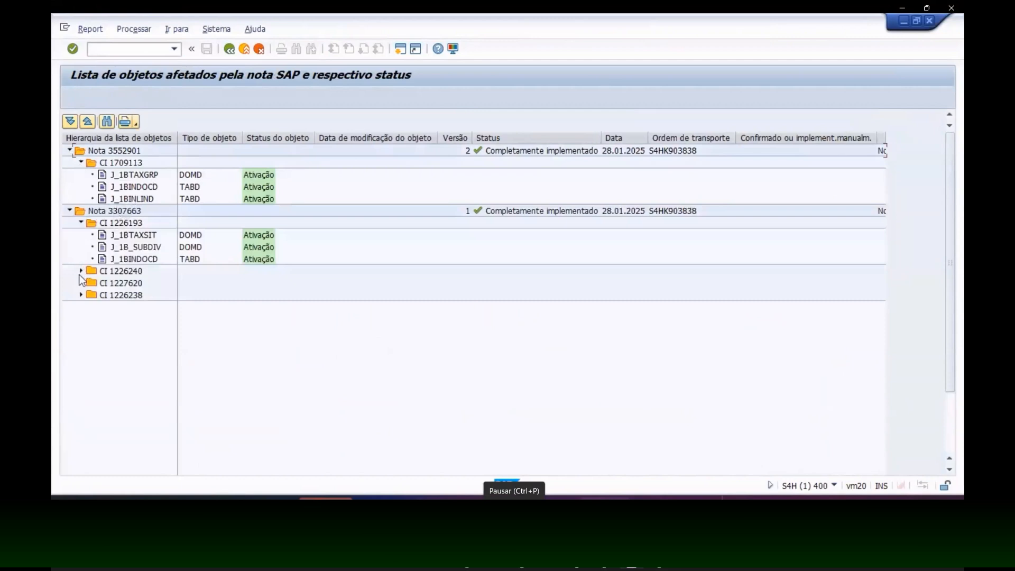
click(81, 271)
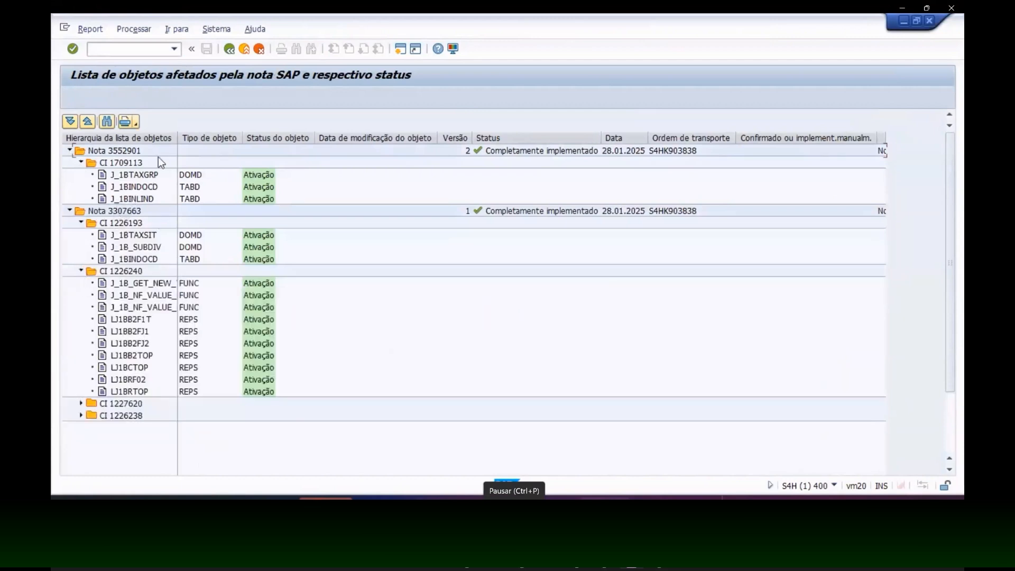
drag(177, 138, 301, 138)
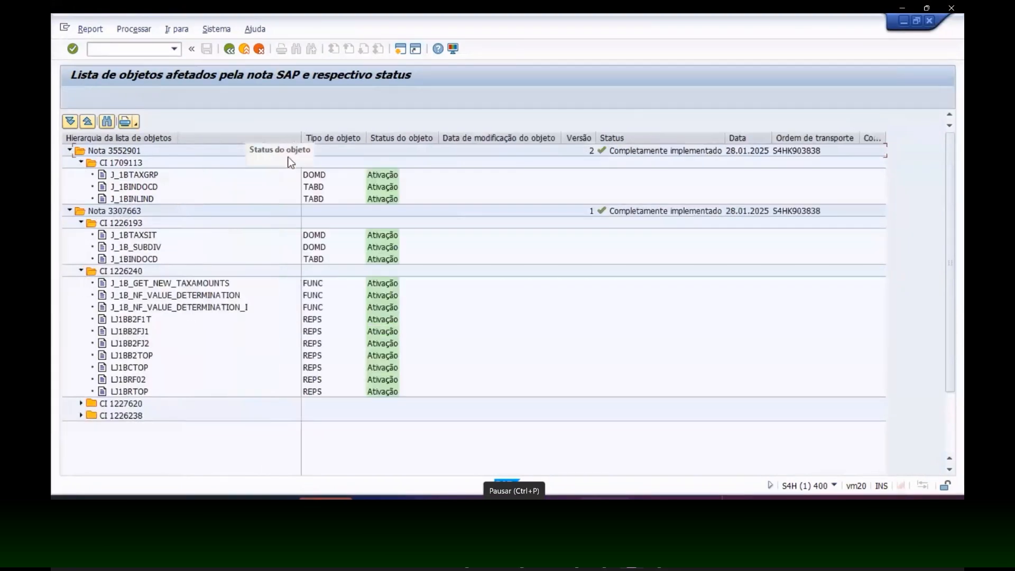
Examine the function modules under CI 1226240, the contents of CI 1227620 and CI 1226238, and the domain J_1BTAXGRP
click(210, 286)
click(209, 295)
click(205, 308)
click(205, 297)
click(205, 308)
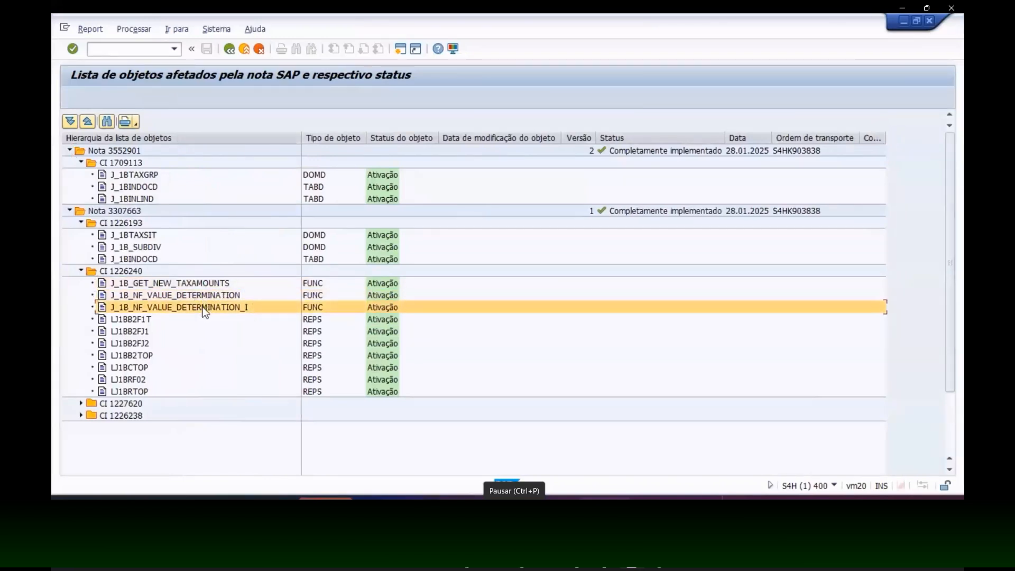
click(81, 404)
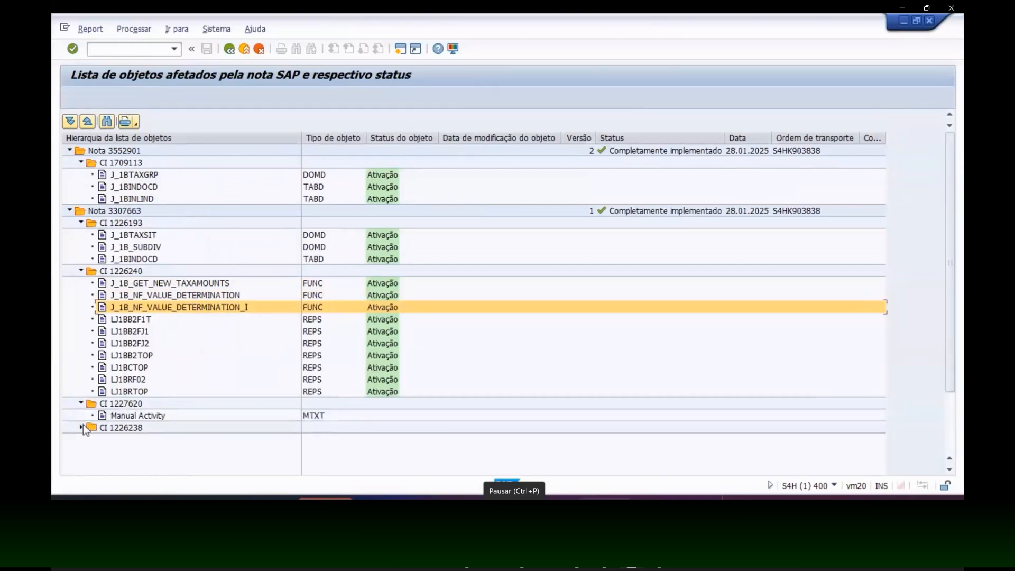
click(82, 427)
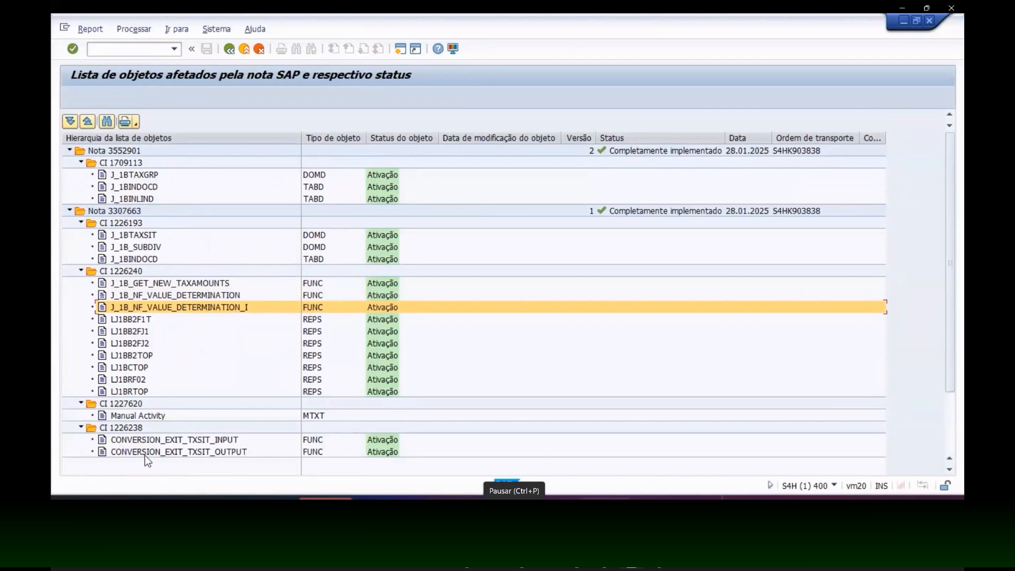
click(148, 418)
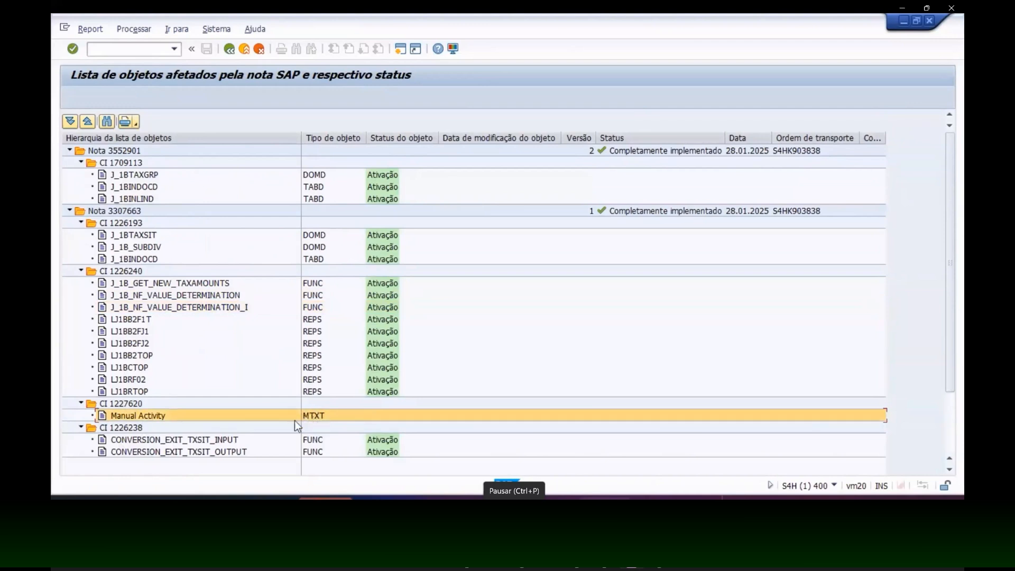
click(175, 440)
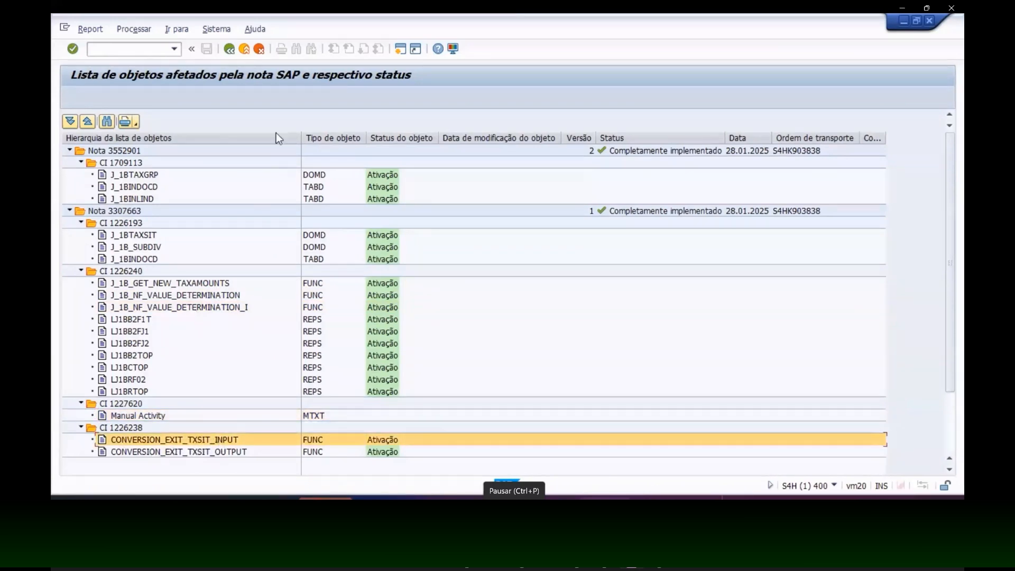
click(132, 175)
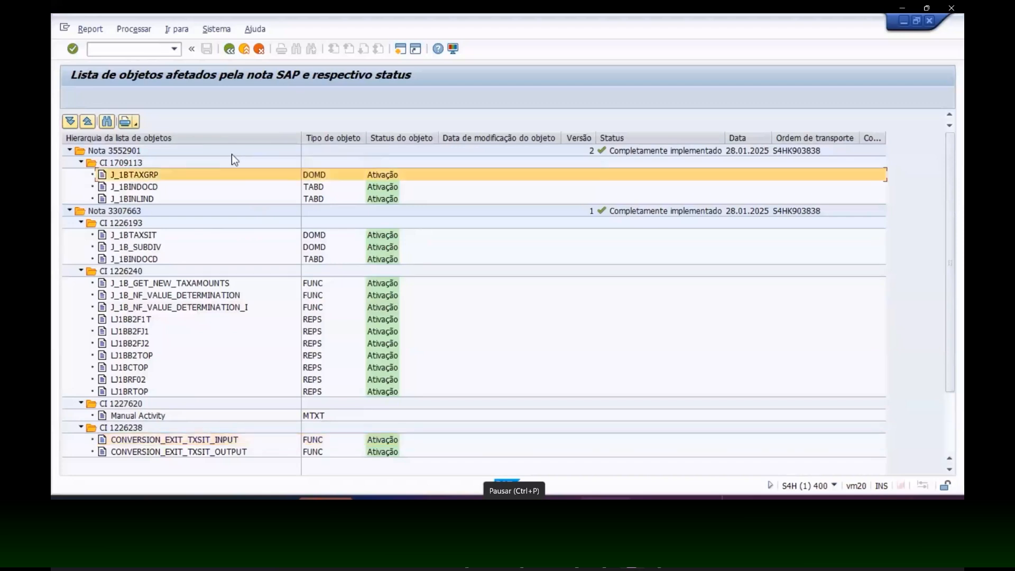
Switch to the other session, start transaction J1B1N and choose nota fiscal category YA, "Nota Fiscal Entrada (NF-e)"
key(alt+Tab)
text(/nj1b1n)
key(Return)
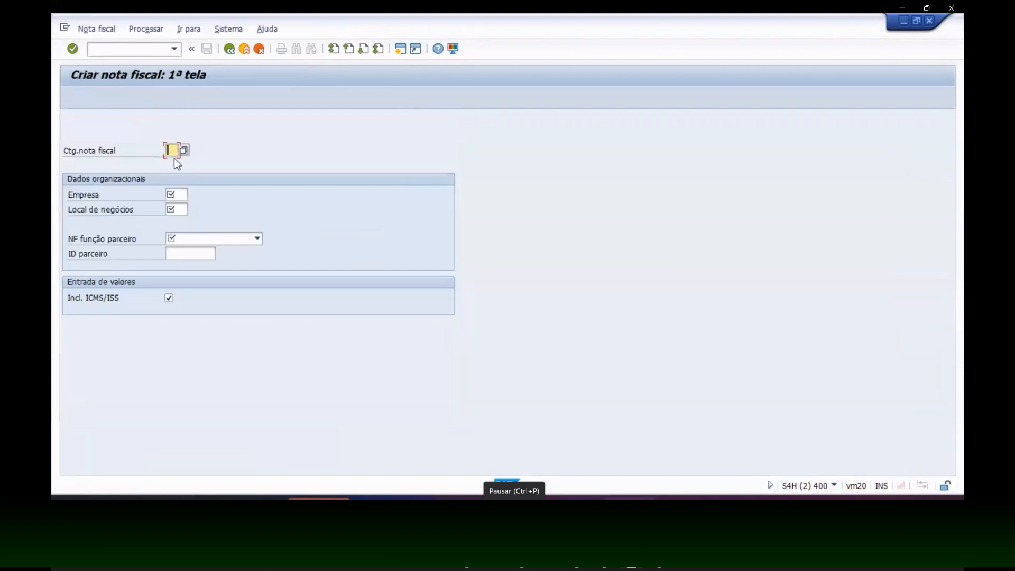
click(183, 156)
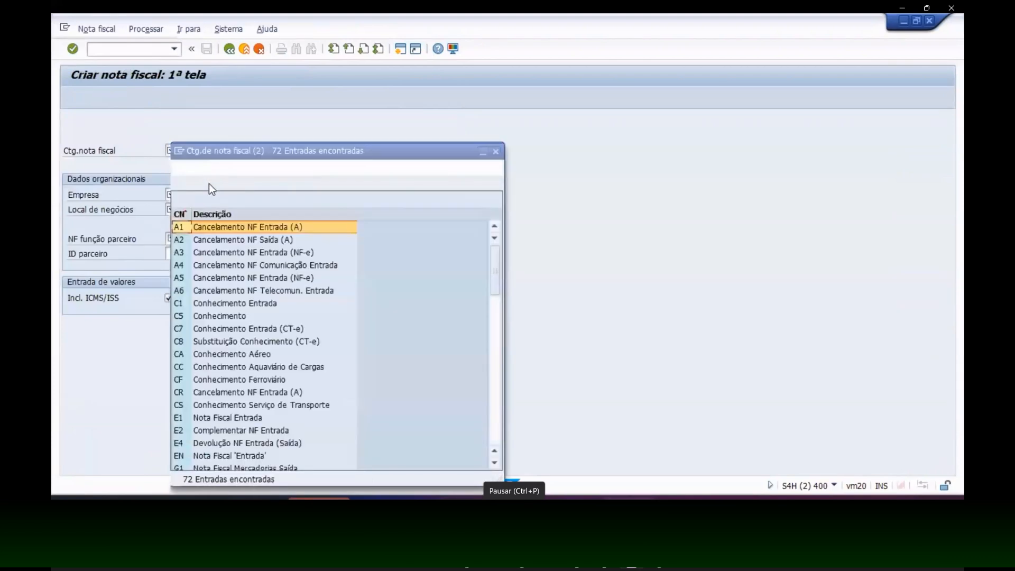
scroll(254, 326, down, 6)
scroll(255, 328, down, 9)
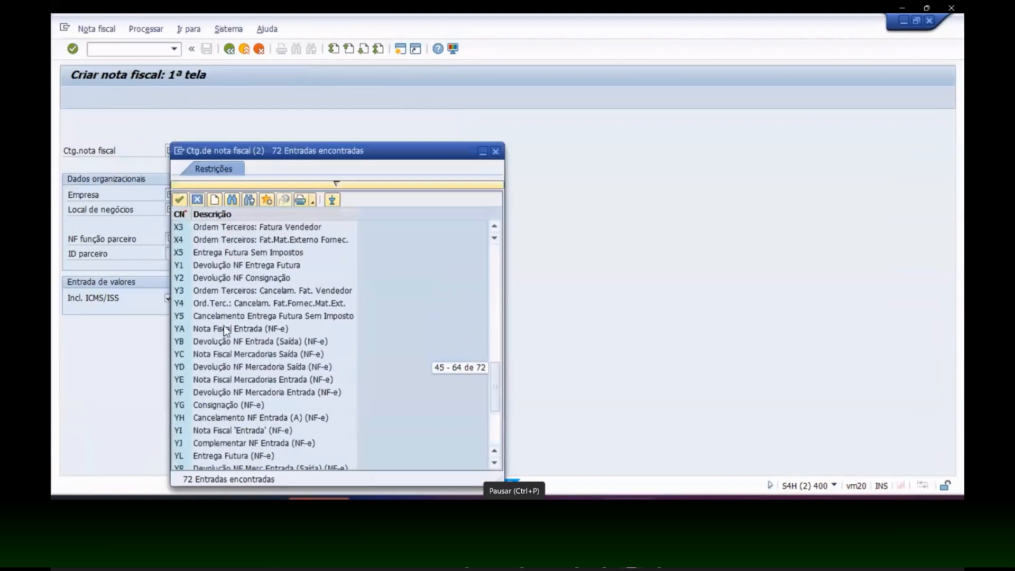
double_click(224, 326)
Enter company 1410, business place 1410, partner function "LF Fornecedor" and the supplier's ID, and proceed to the nota fiscal entry screen
key(Tab)
text(1410)
key(Tab)
text(1410)
click(257, 238)
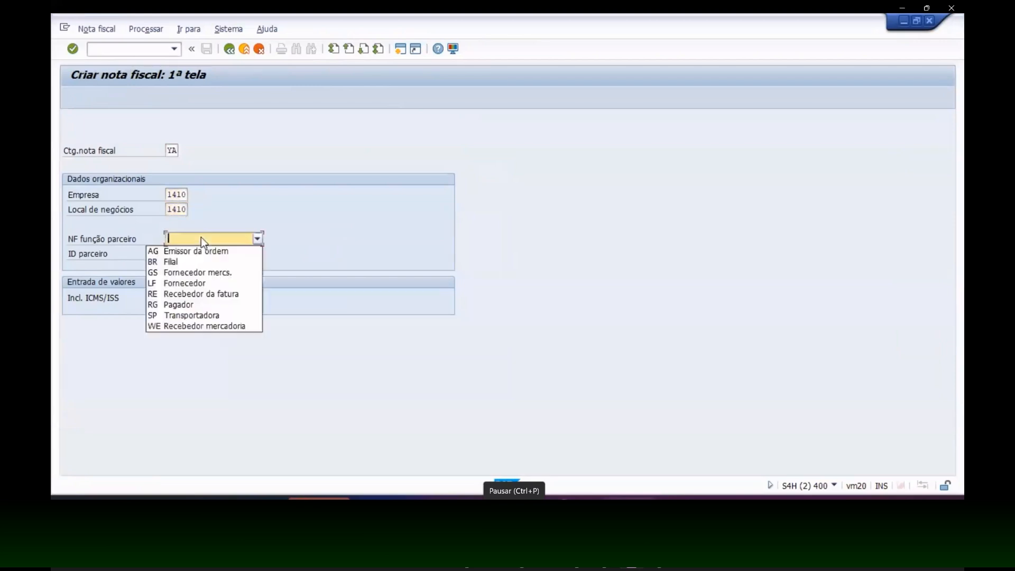
click(184, 284)
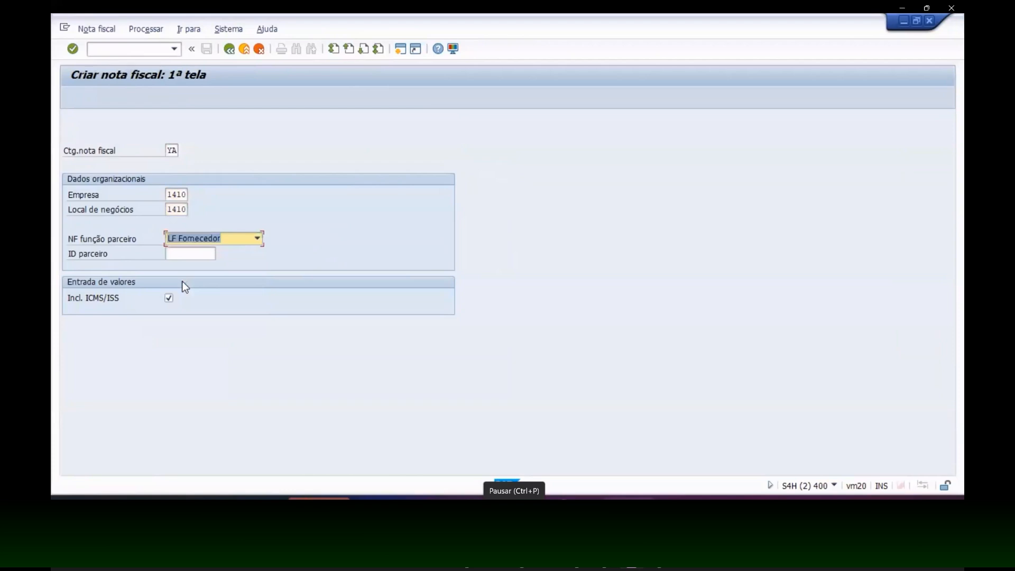
click(182, 254)
text(f100263)
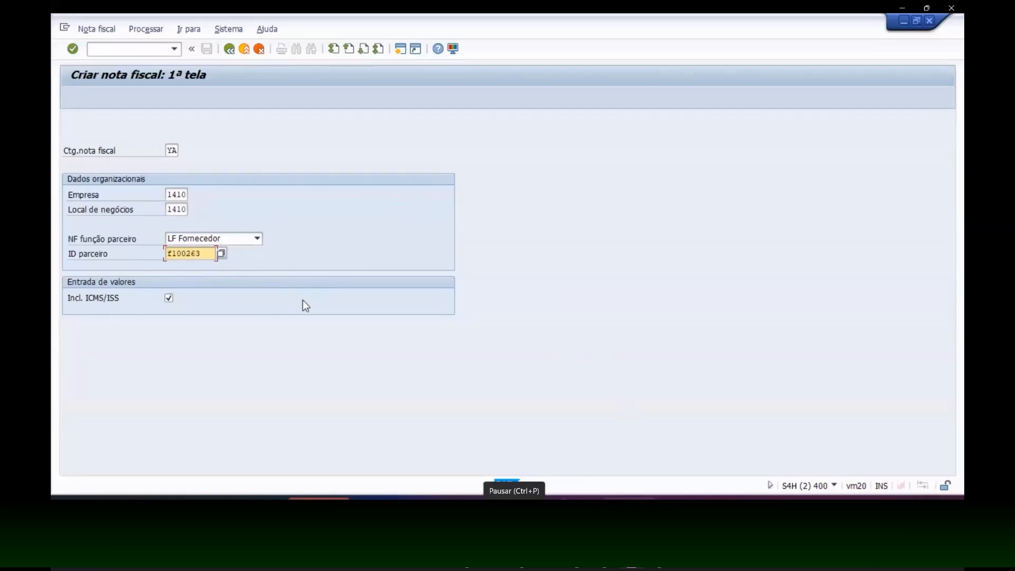
key(Return)
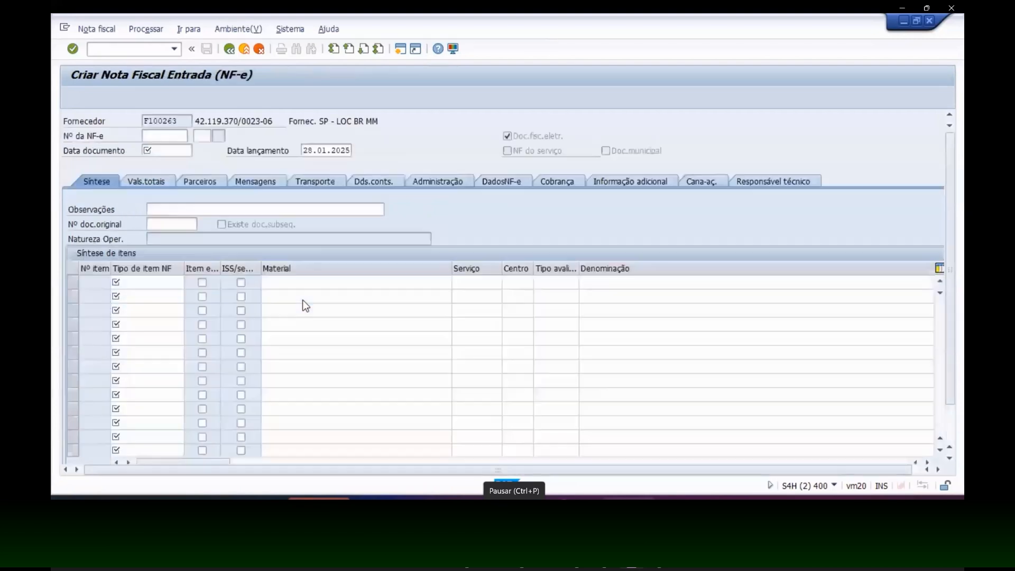
Enter 28.01.2025 as the document date and 123 as the NF-e number in the nota fiscal header
click(171, 150)
text(280125)
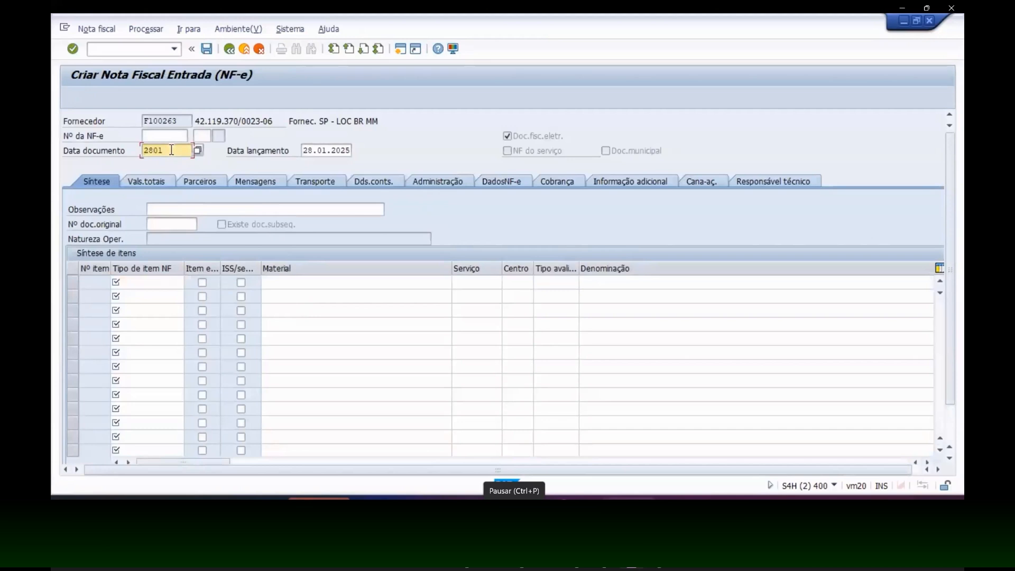
click(170, 136)
text(123)
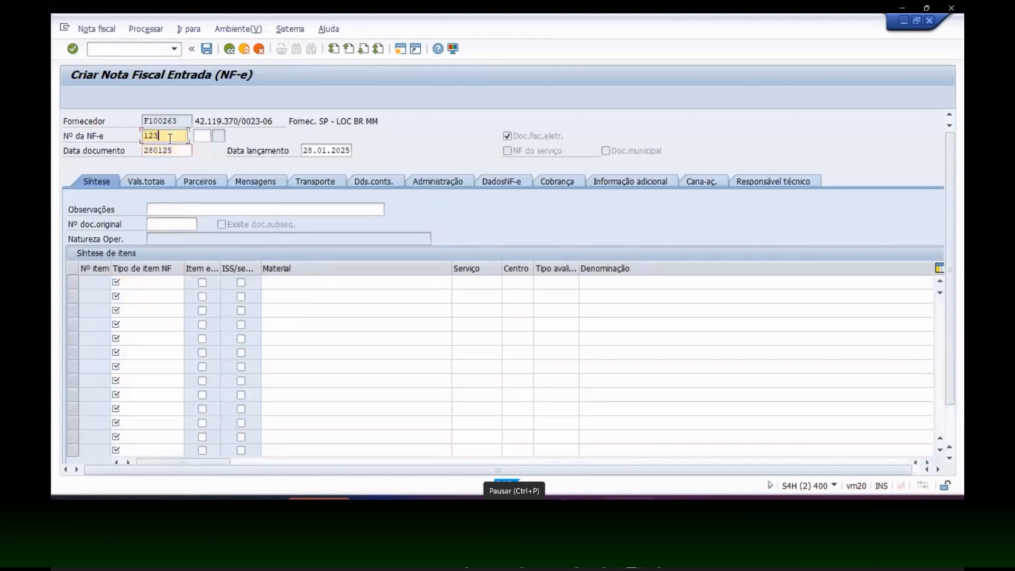
Add the first nota fiscal item with item type 1, material M-IND-01 and plant (Centro) 1410
click(164, 282)
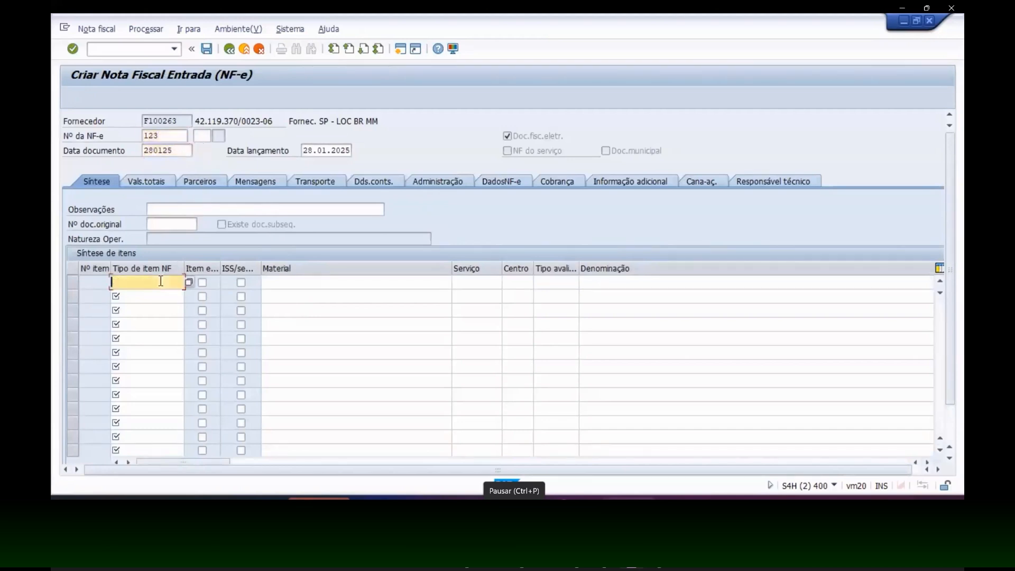
text(01)
click(340, 283)
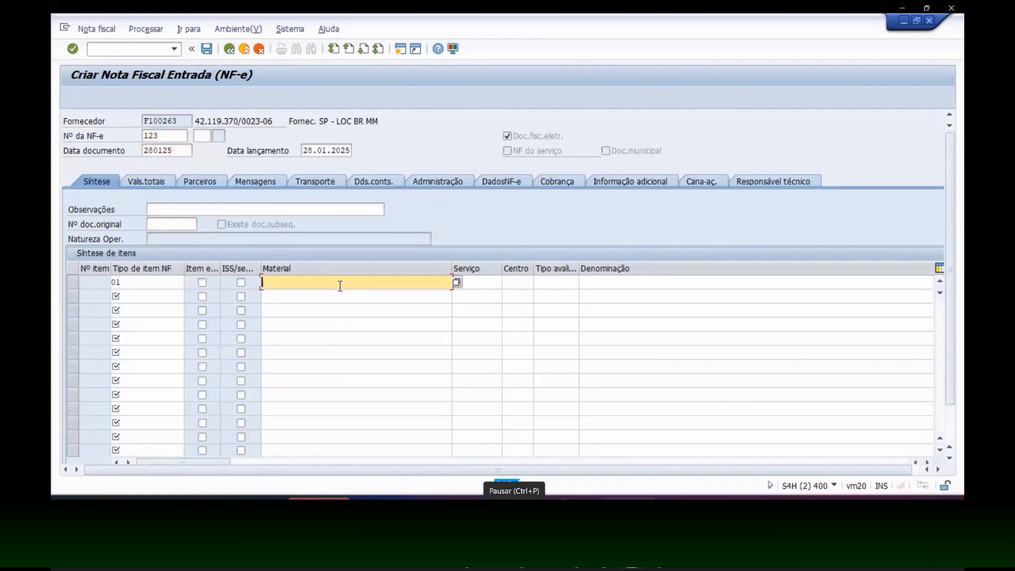
text(m-ind-01)
key(Tab)
key(Tab)
text(1410)
key(shift+Tab)
key(shift+Tab)
key(shift+Tab)
key(shift+Tab)
key(shift+Tab)
text(1)
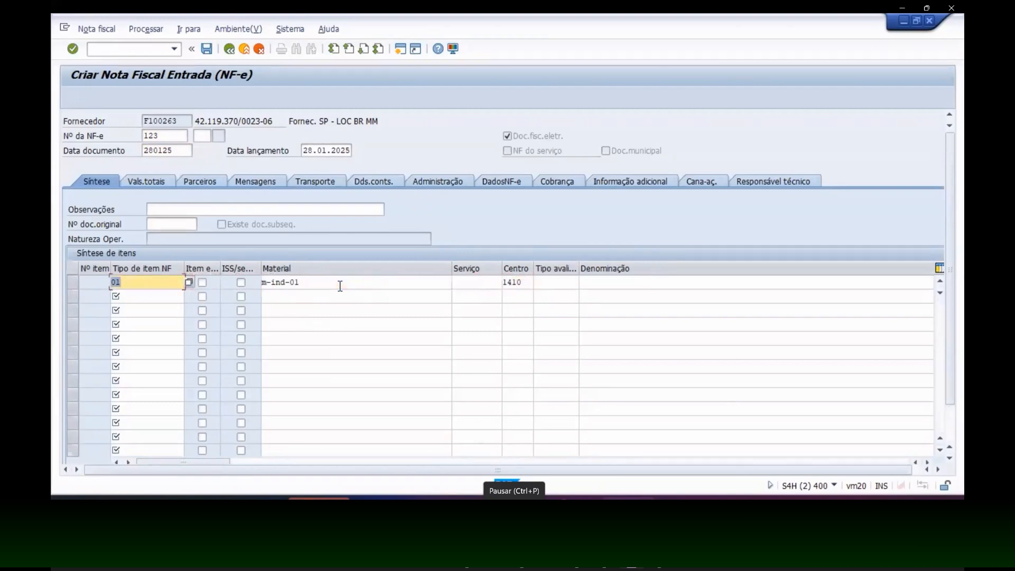
key(Return)
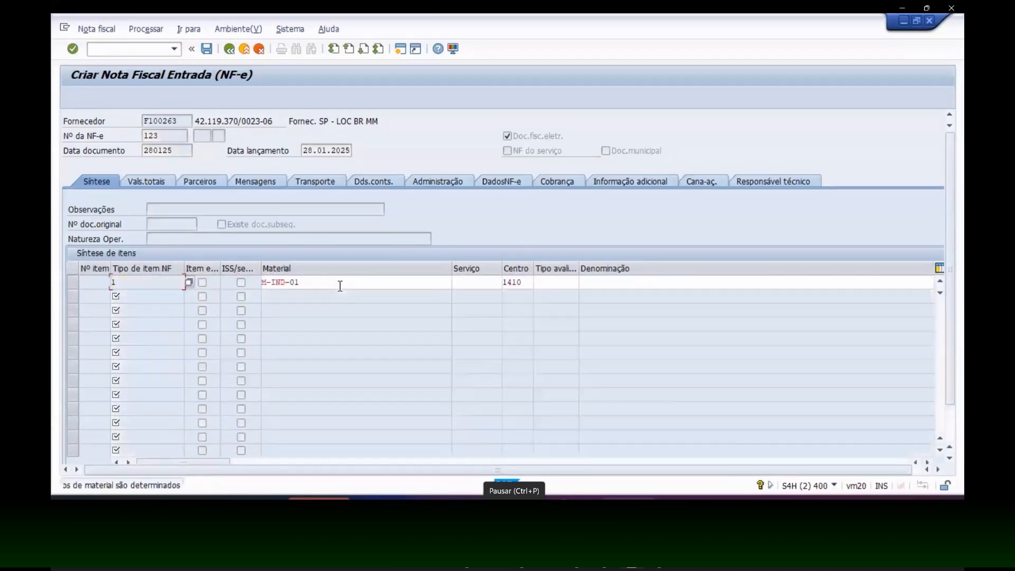
key(Return)
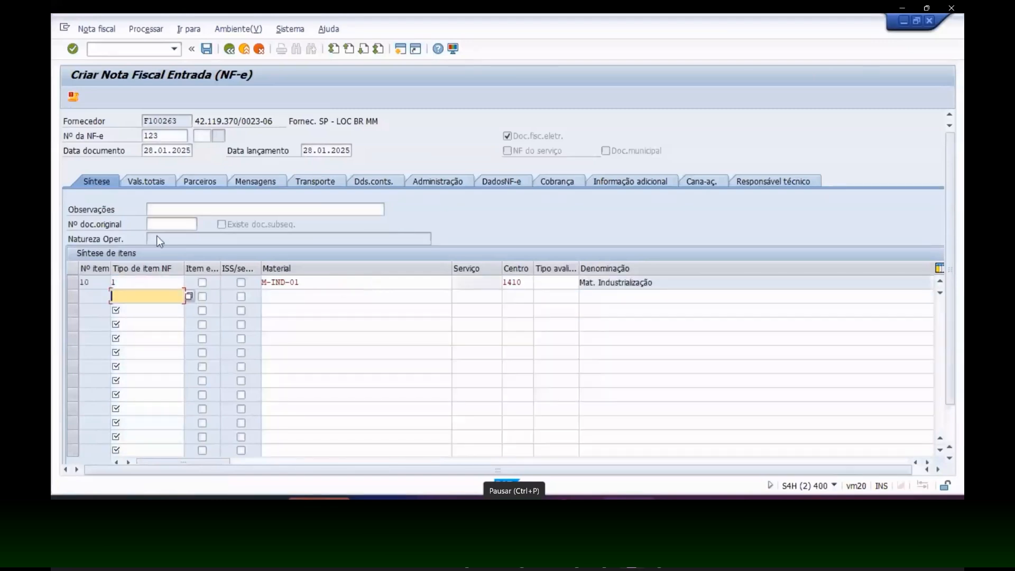
Open the details of item 10 and set its quantity to 1 KG and its price to 1000
double_click(86, 281)
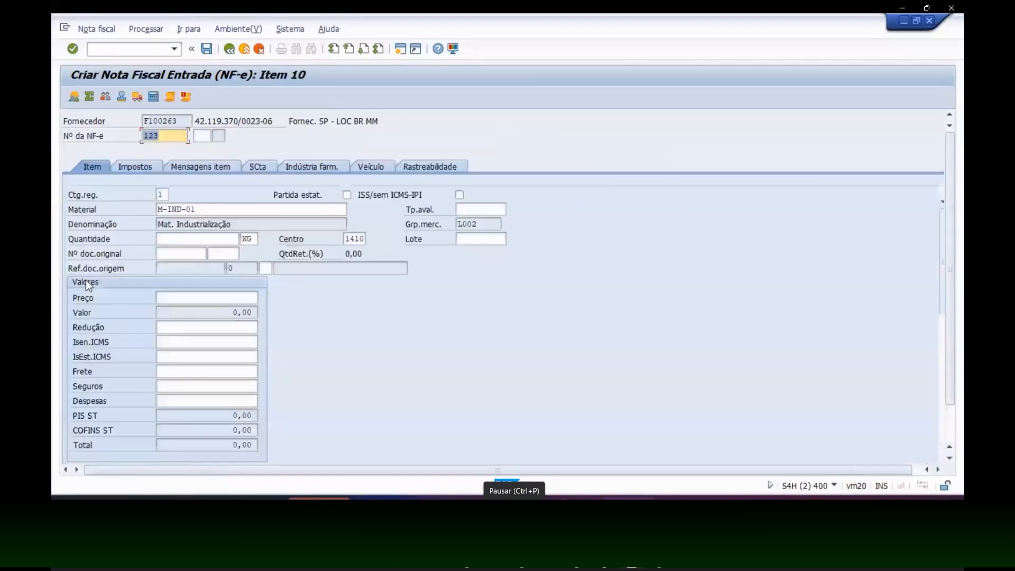
click(148, 170)
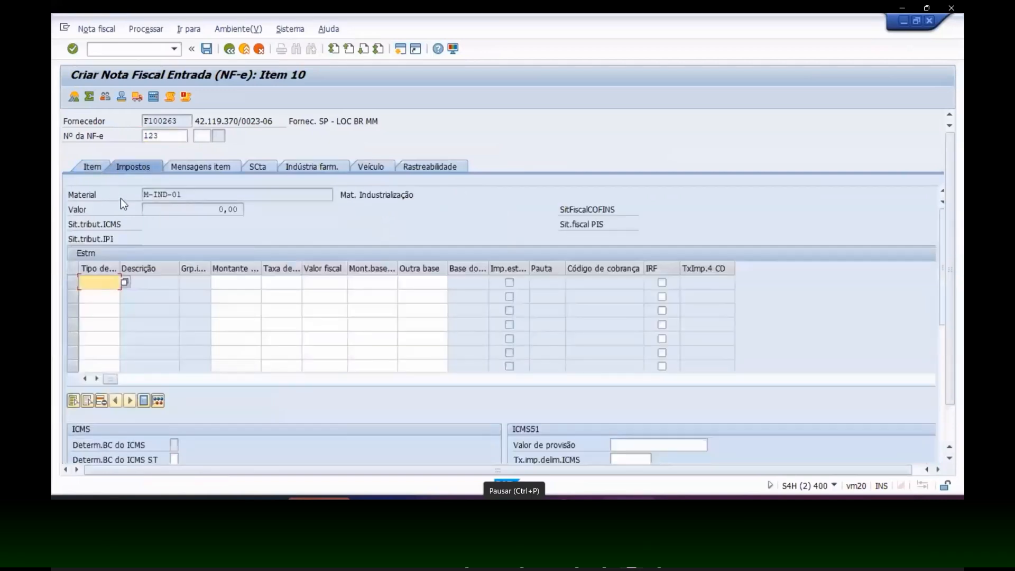
click(92, 166)
click(164, 241)
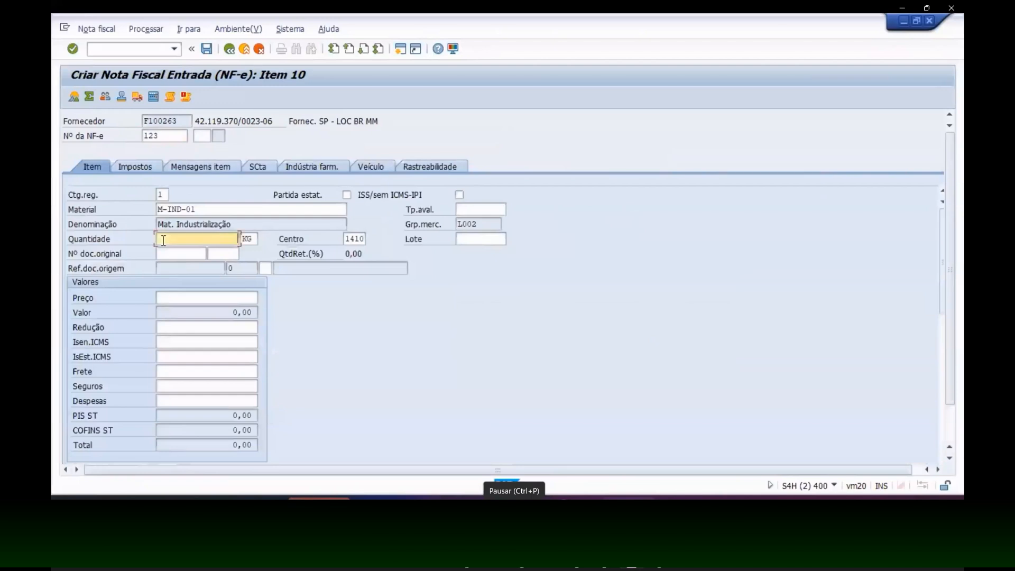
text(10)
key(BackSpace)
click(177, 298)
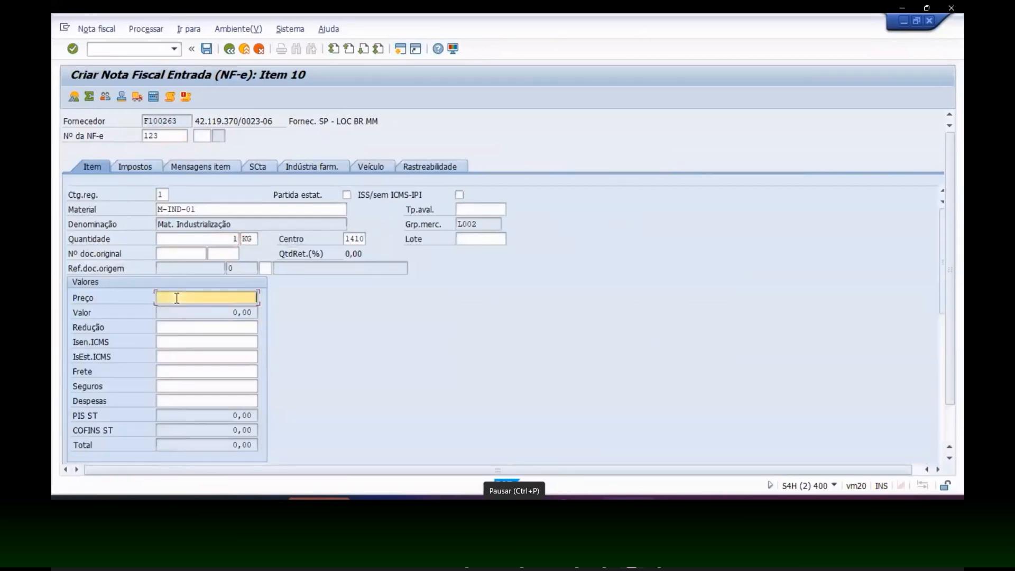
text(1000)
key(Return)
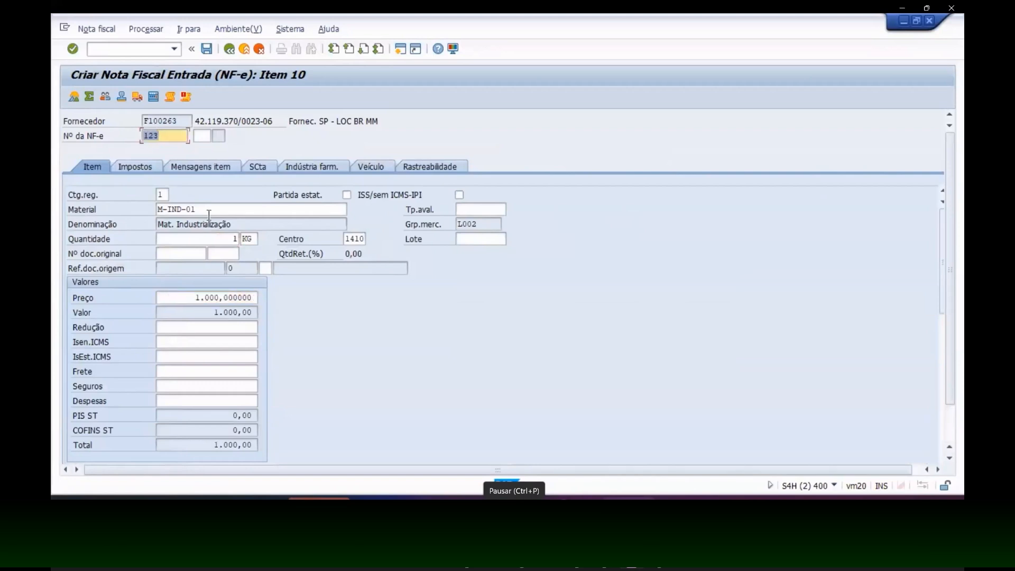
Set the CFOP of item 10 to 1101/AA in its tax control data
click(152, 163)
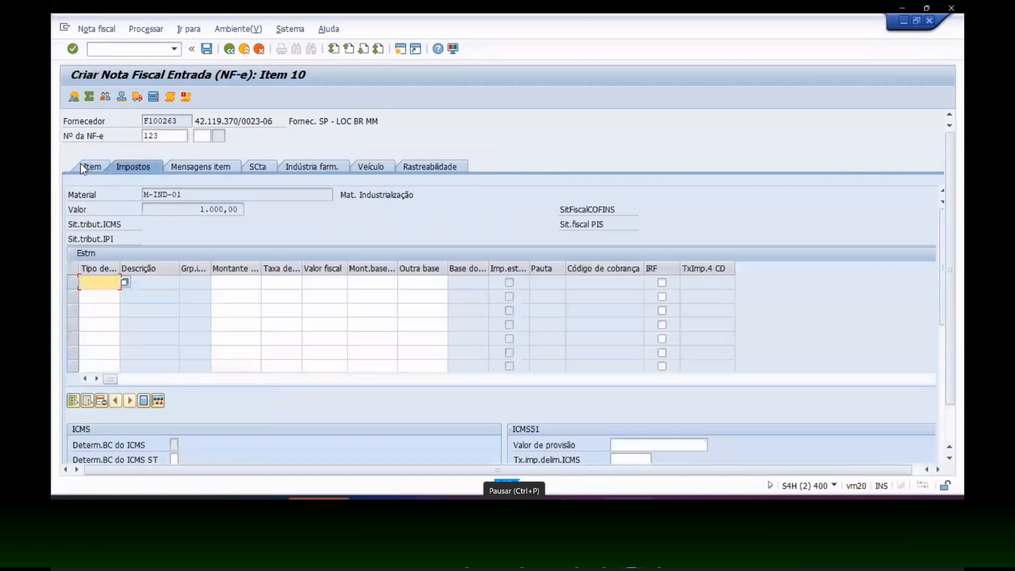
click(85, 165)
scroll(300, 338, down, 3)
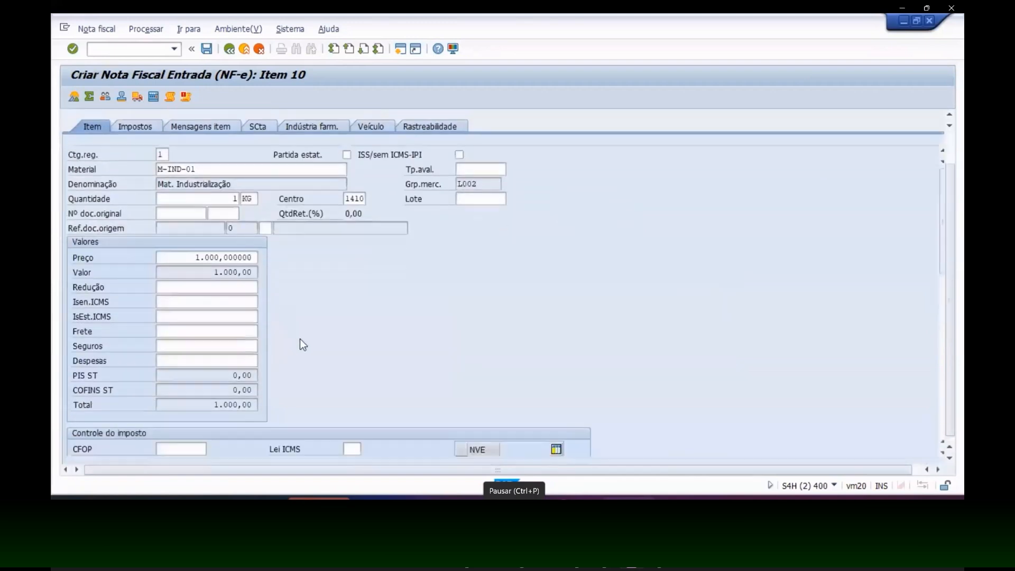
click(177, 444)
text(1101A)
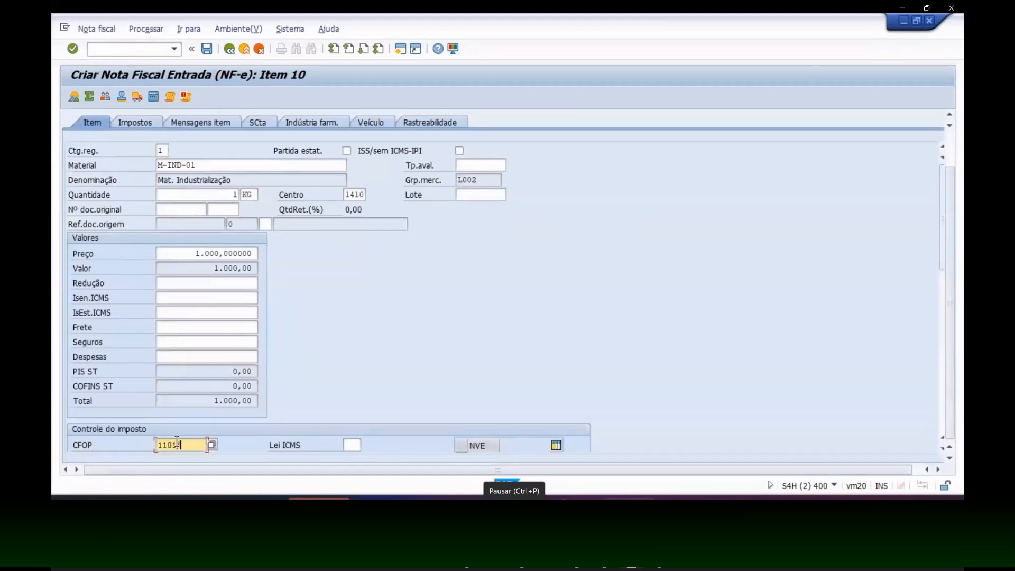
text(A)
key(Return)
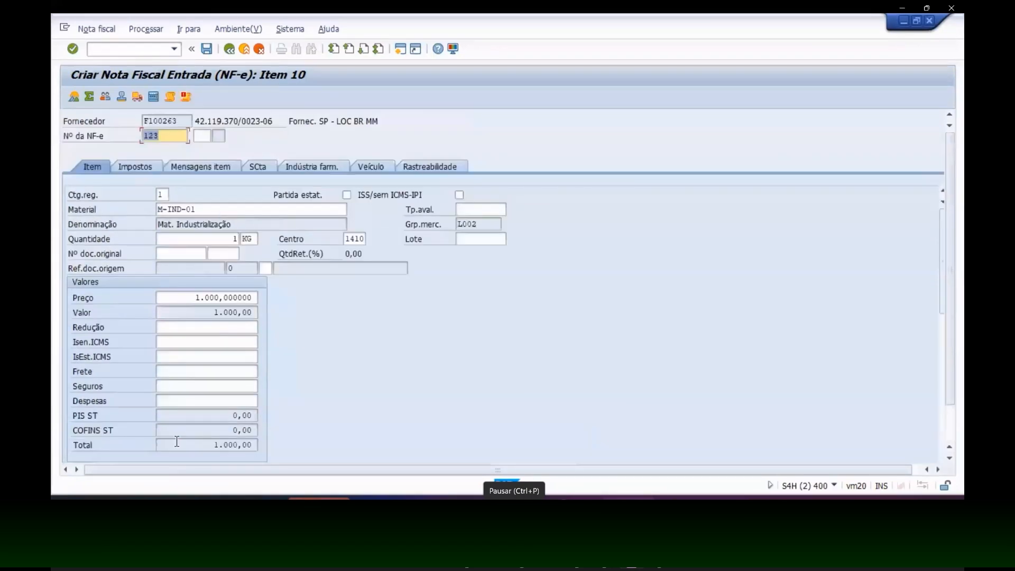
Assign ICMS tax law S00, "Tributada integralmente", to item 10
scroll(238, 416, down, 3)
click(352, 445)
click(366, 446)
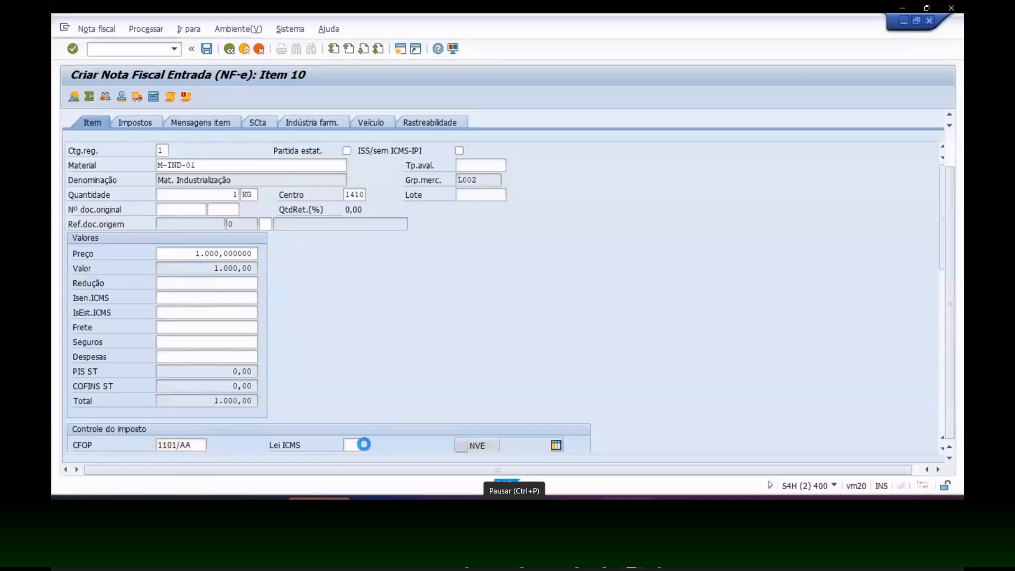
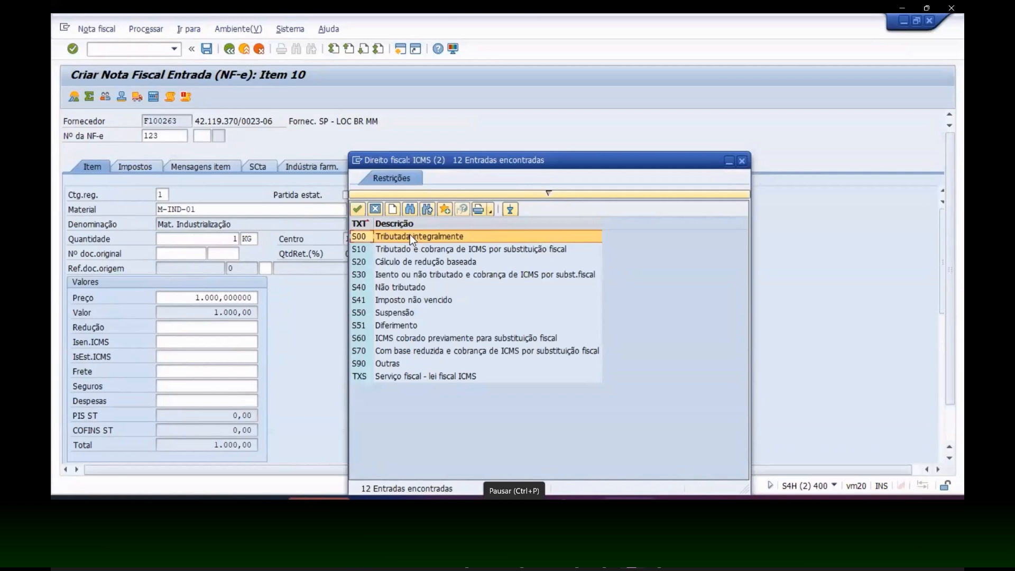
double_click(410, 235)
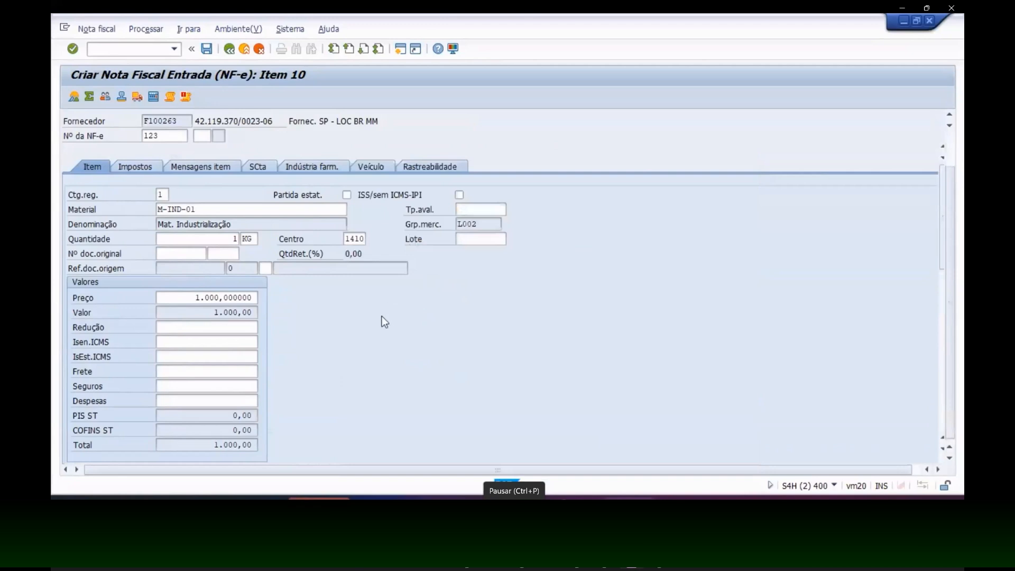
key(Return)
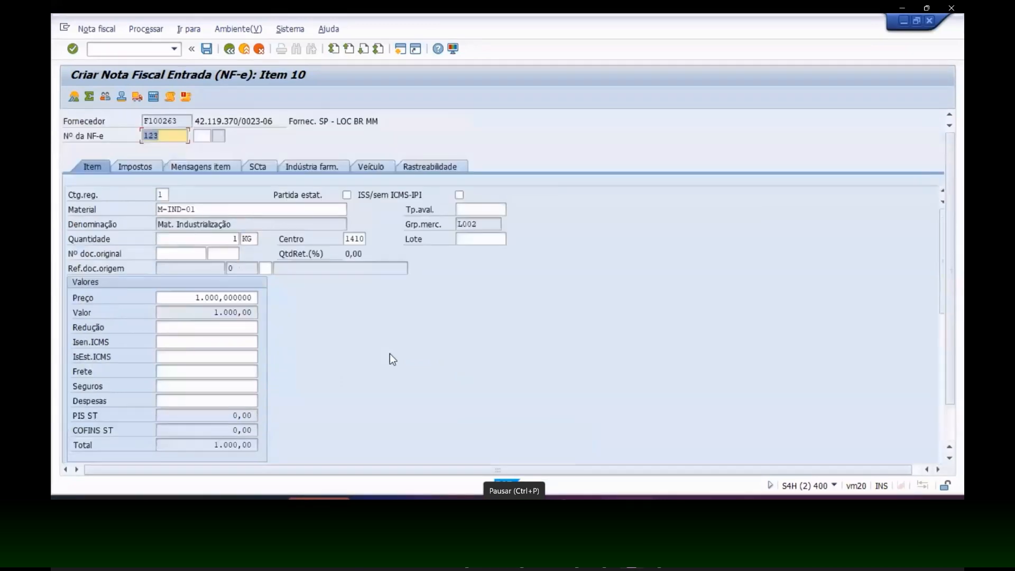
Check the item's taxes and assign IPI tax law I00, "Entrada com Recup. Crédito/ Saída Tributada"
click(148, 167)
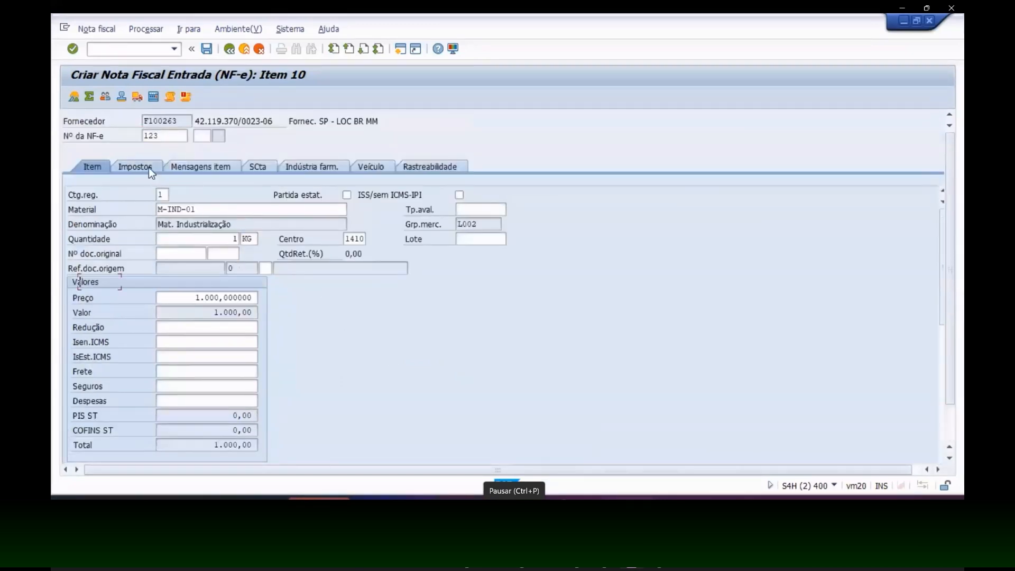
click(100, 171)
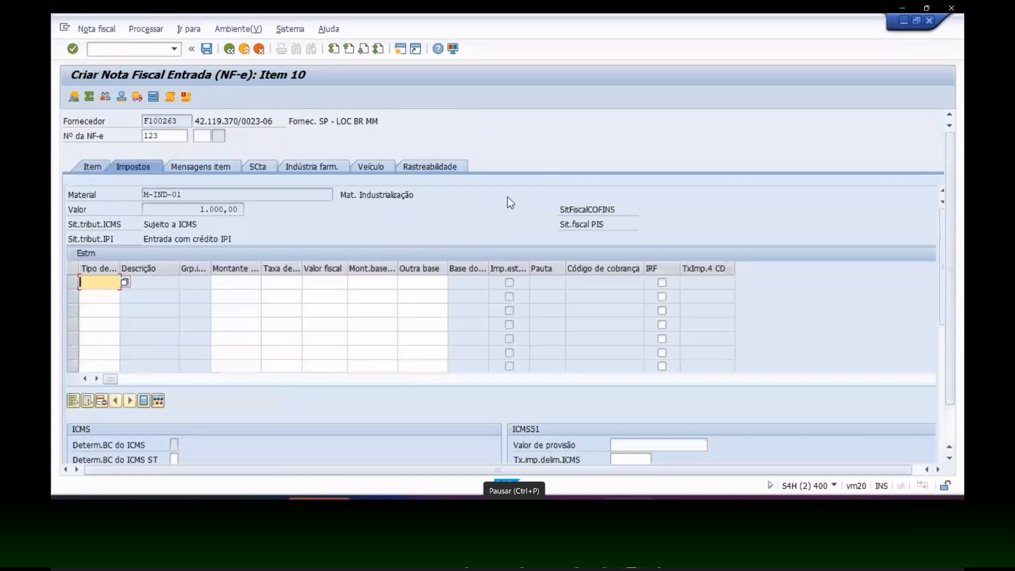
scroll(363, 299, down, 5)
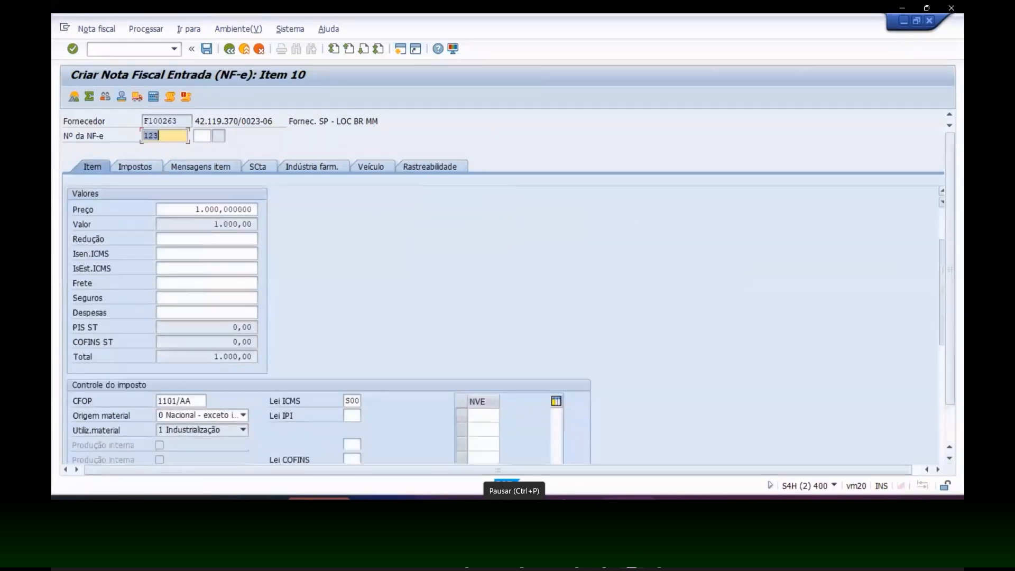
click(359, 313)
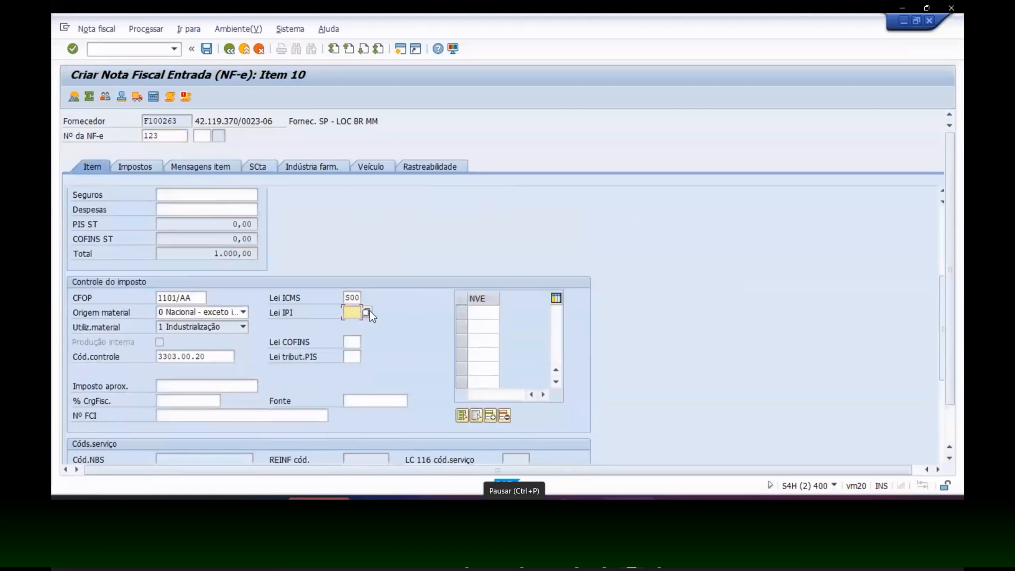
click(370, 311)
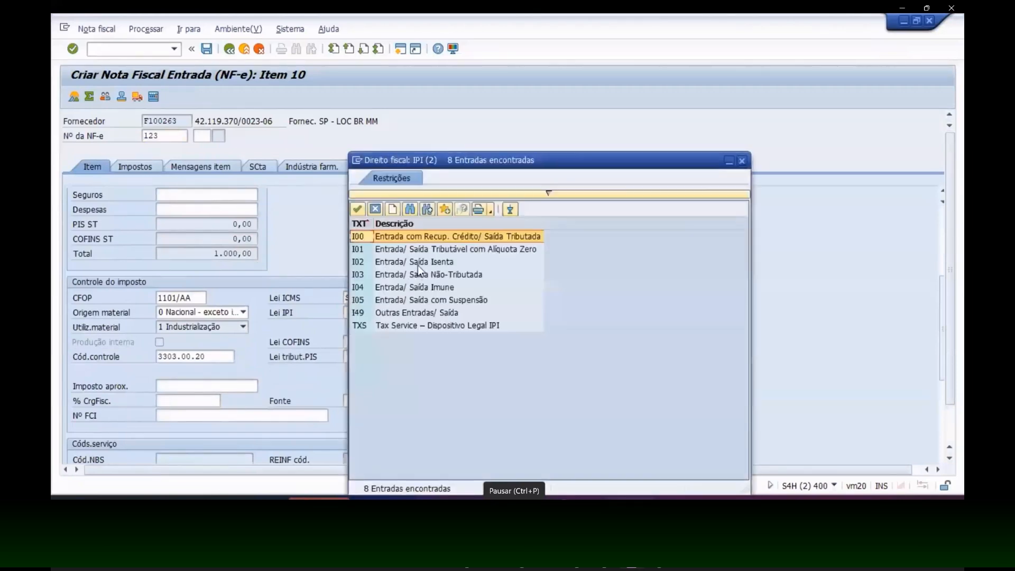
double_click(436, 237)
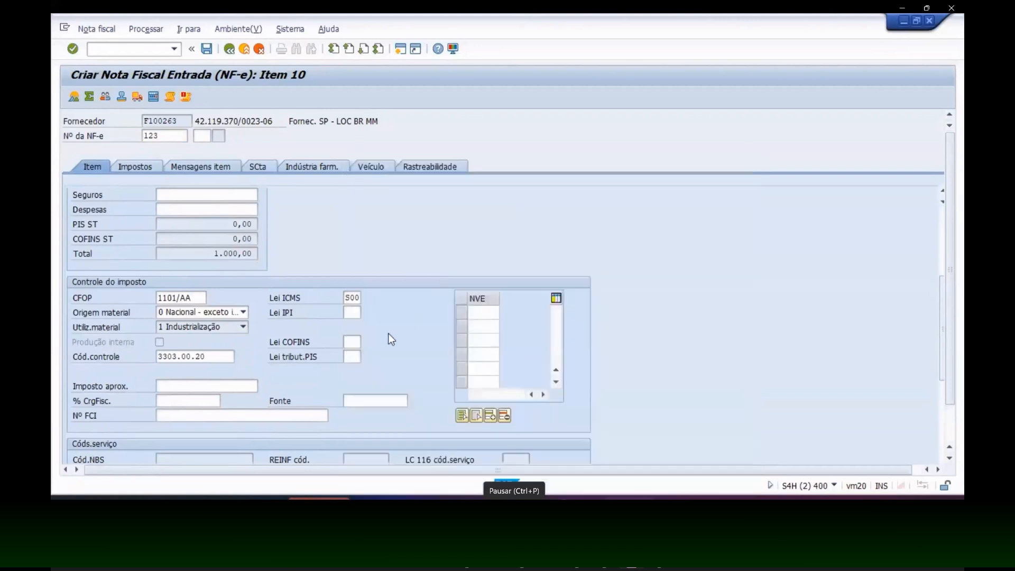
Assign COFINS tax law C01, "Operação Tributável com Alíquota Básica", to item 10
click(360, 344)
click(368, 344)
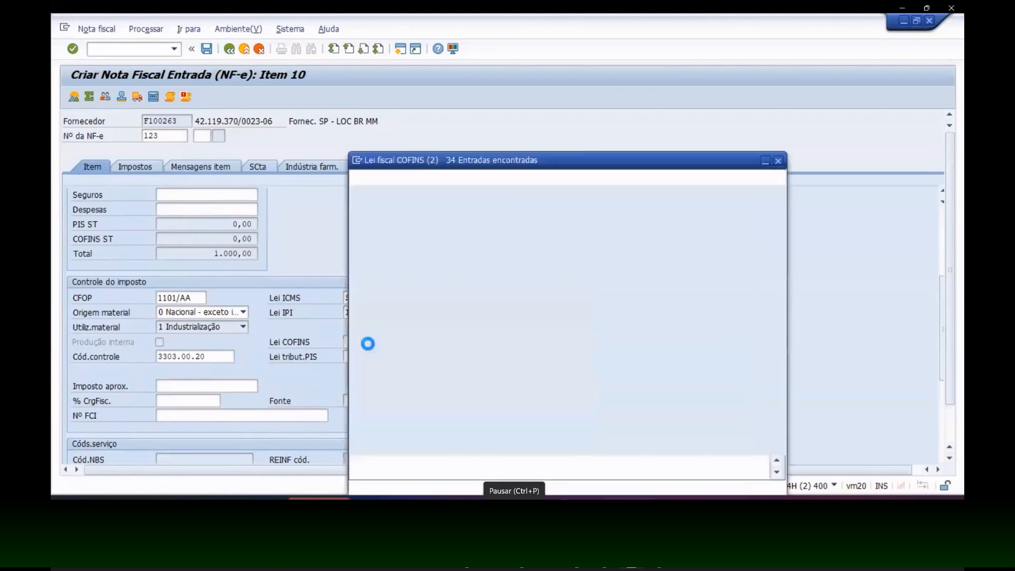
click(406, 260)
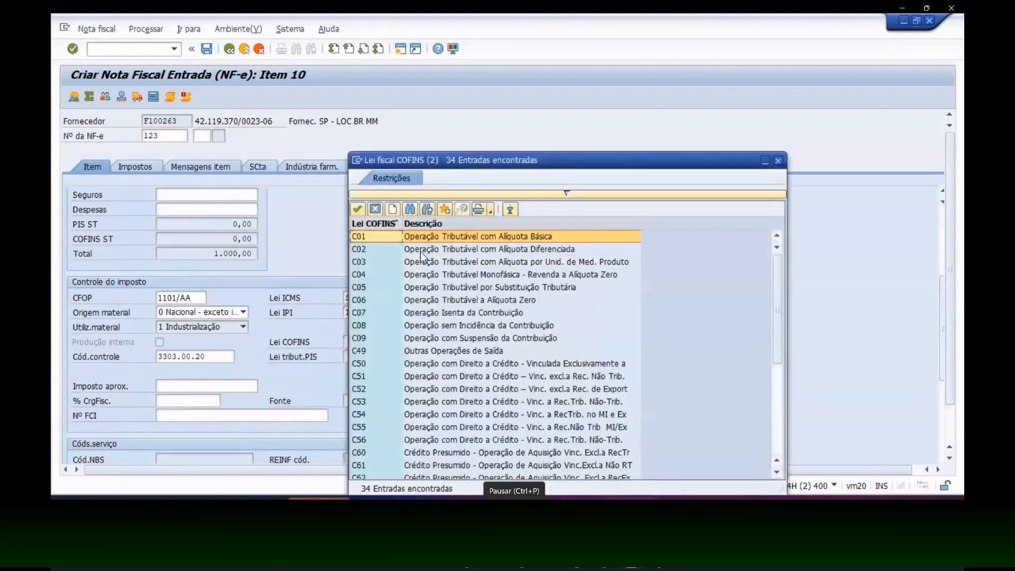
click(421, 263)
double_click(420, 238)
Assign PIS tax law P01, "Operação Tributável com Alíquota Básica", to item 10
click(354, 355)
text(pil)
key(Return)
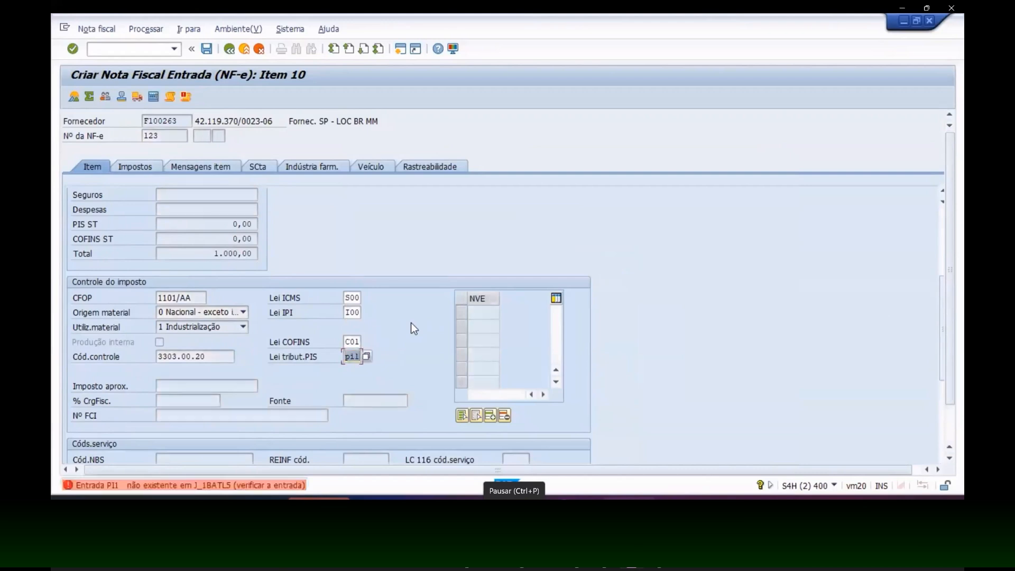
click(367, 354)
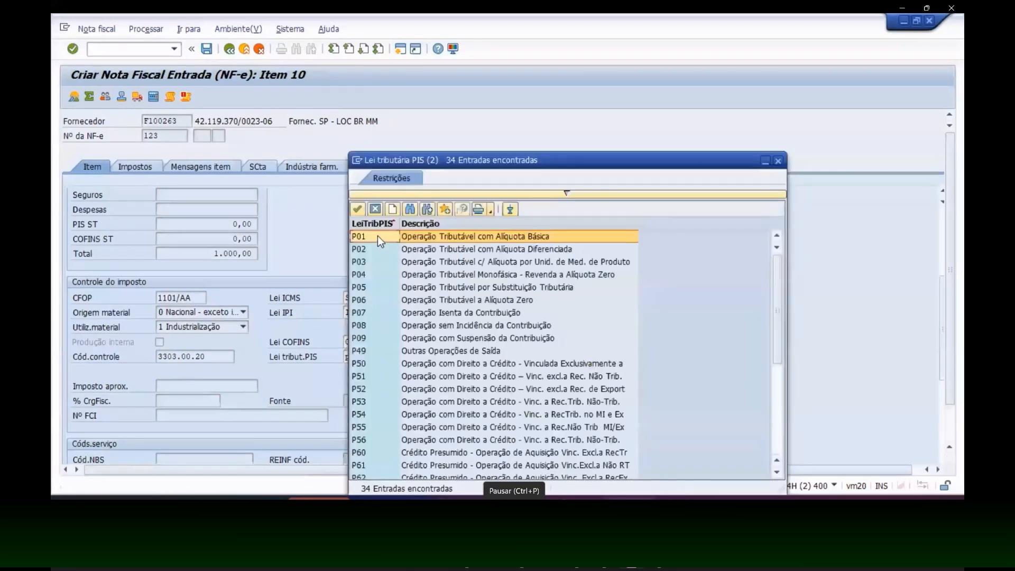
click(377, 236)
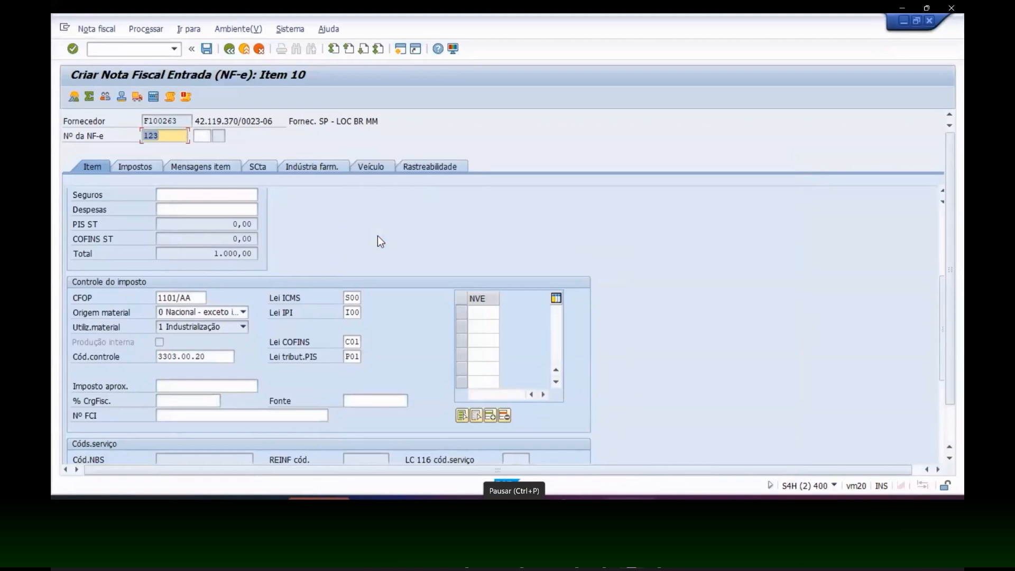
Add a tax line with the new tax type CBS1 and an amount (Montante) of 100 to item 10
click(151, 167)
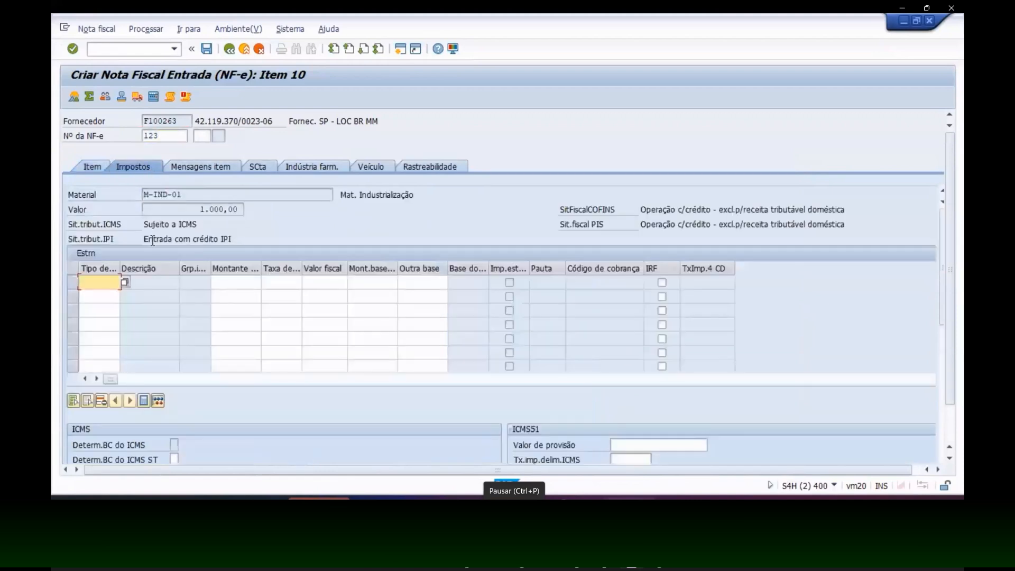
click(123, 282)
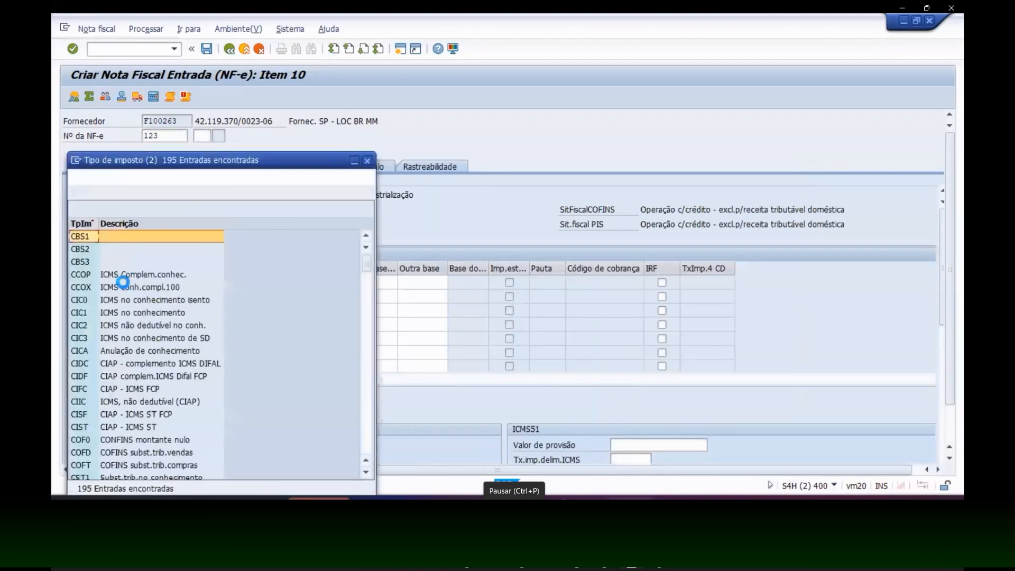
double_click(84, 236)
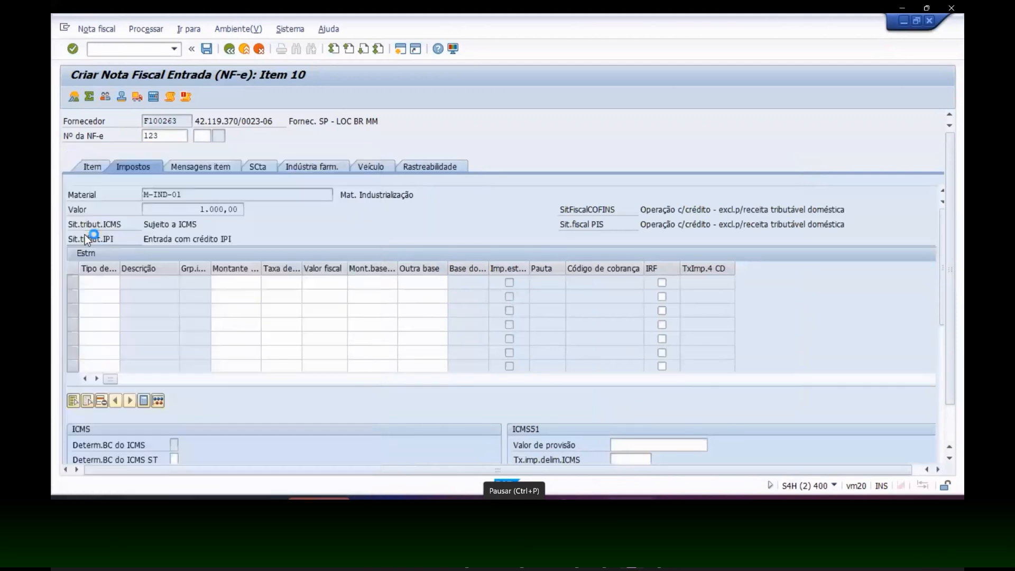
click(218, 284)
text(100)
key(Return)
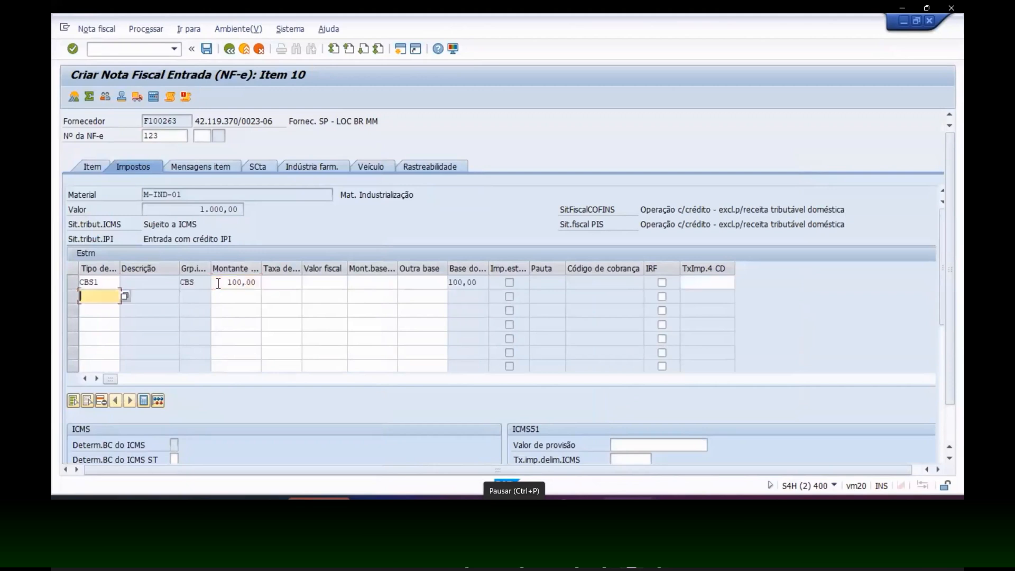
Set the tax rate of item 10's CBS1 line to 8,8
key(Up)
key(Tab)
key(Tab)
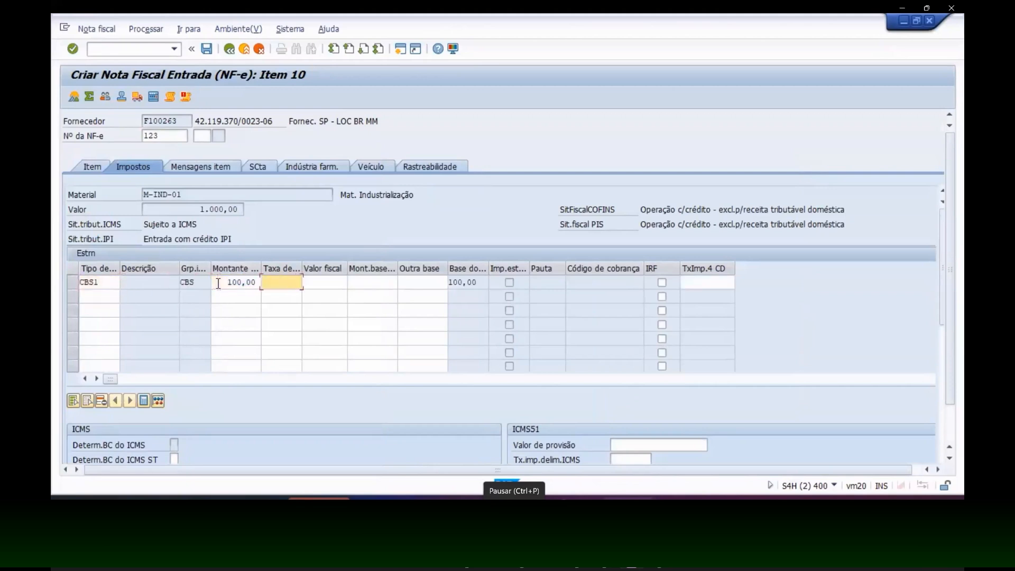
key(shift+Tab)
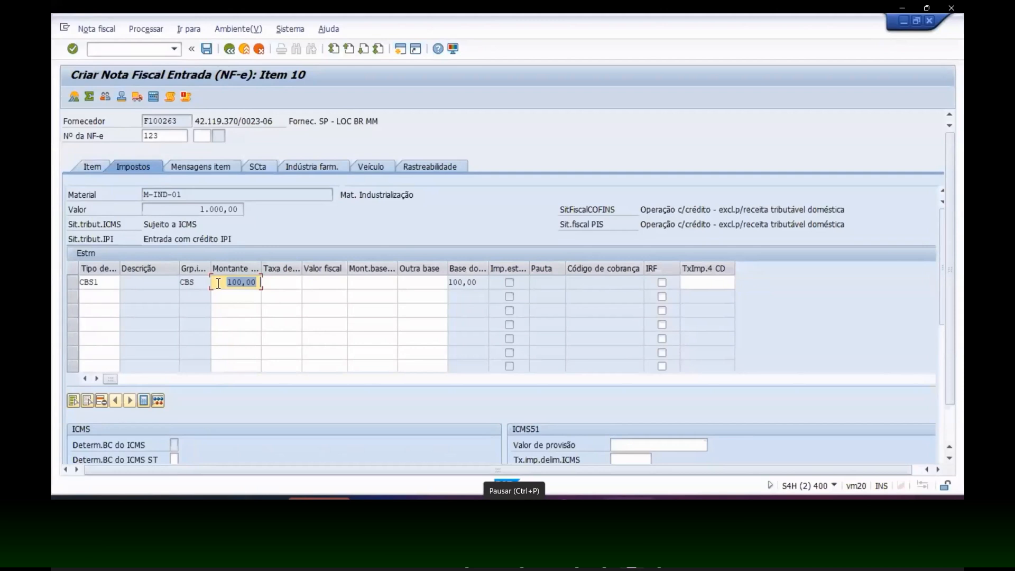
key(Tab)
text(8,8)
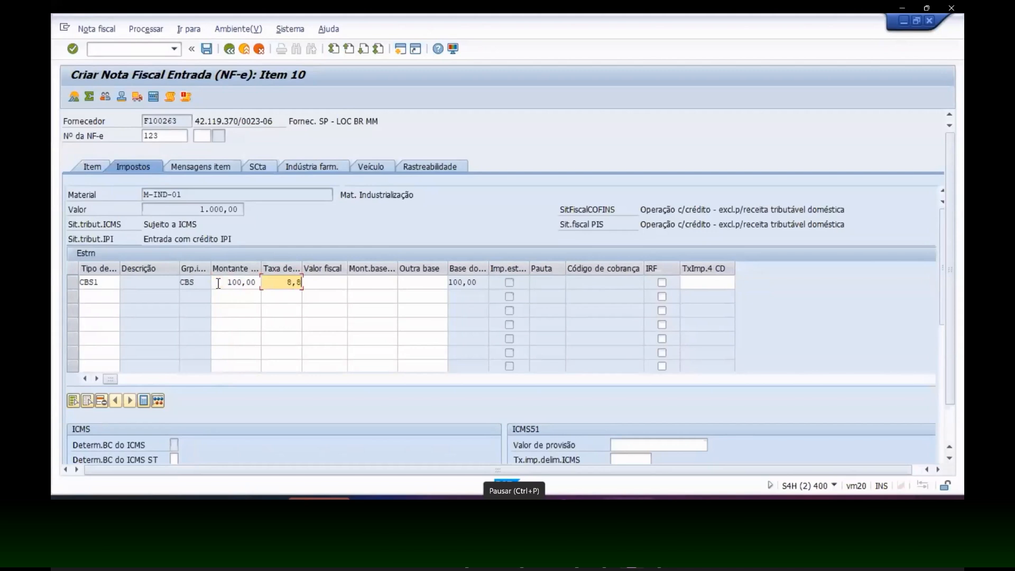
key(Tab)
key(Tab)
text(1000)
key(Return)
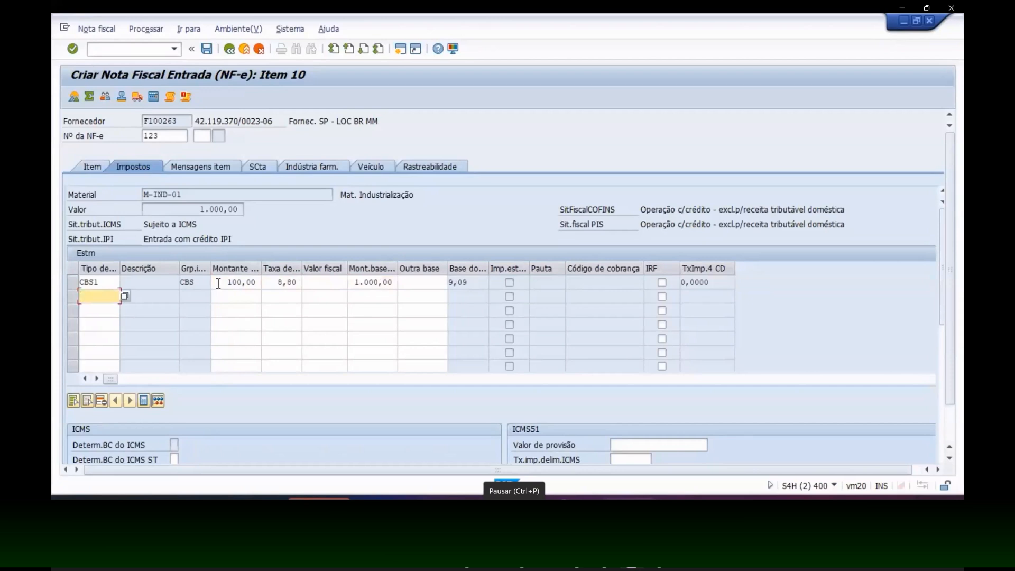
key(shift+Tab)
key(shift+Tab)
key(Delete)
Set the base amount (Montante) of the CBS1 tax line to 1000
key(shift+Tab)
key(shift+Tab)
key(shift+Tab)
text(1000)
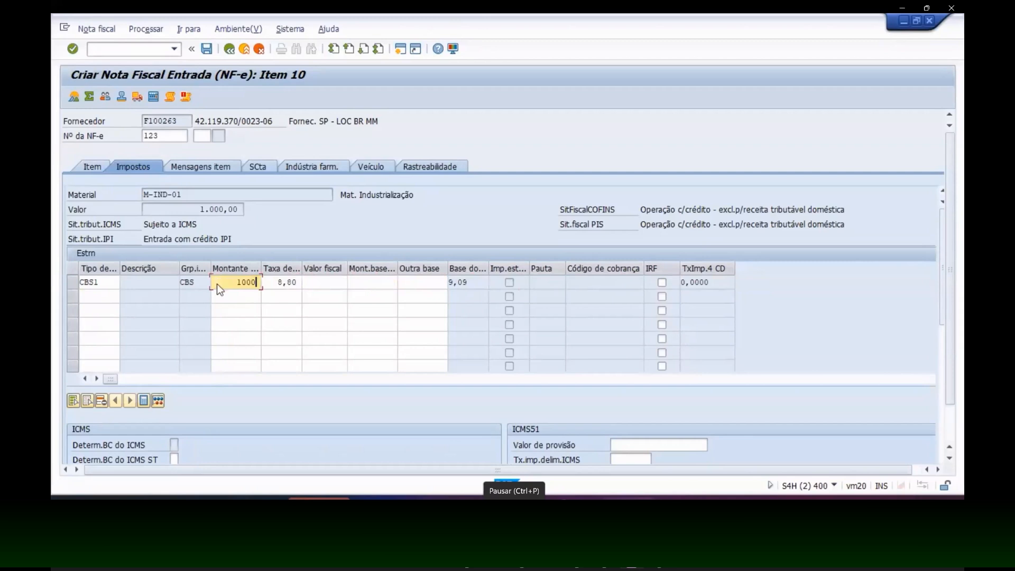
key(Return)
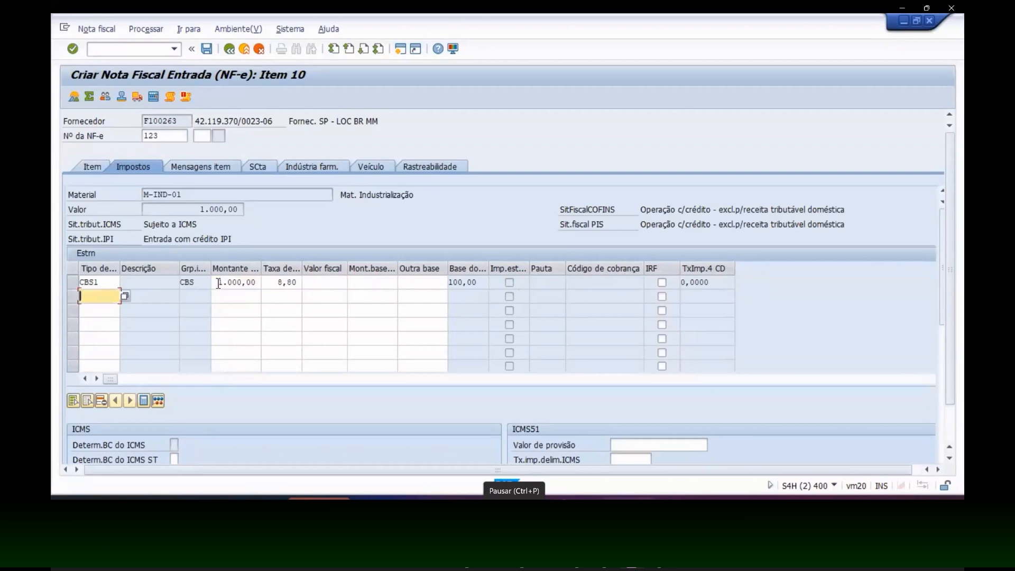
Add two tax lines below CBS1 with the new IBS tax types IB1M and IB1S
click(217, 284)
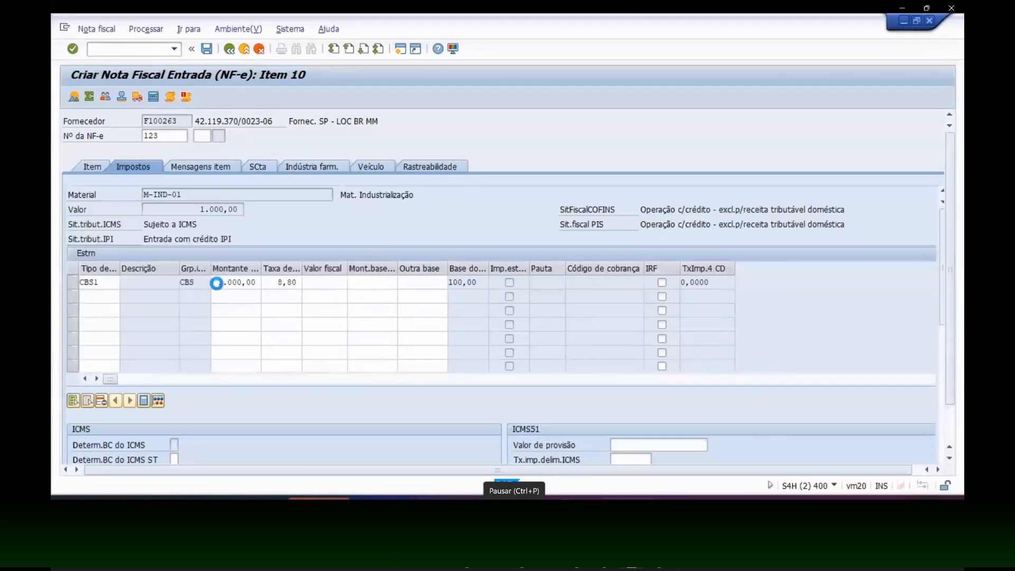
scroll(145, 306, down, 10)
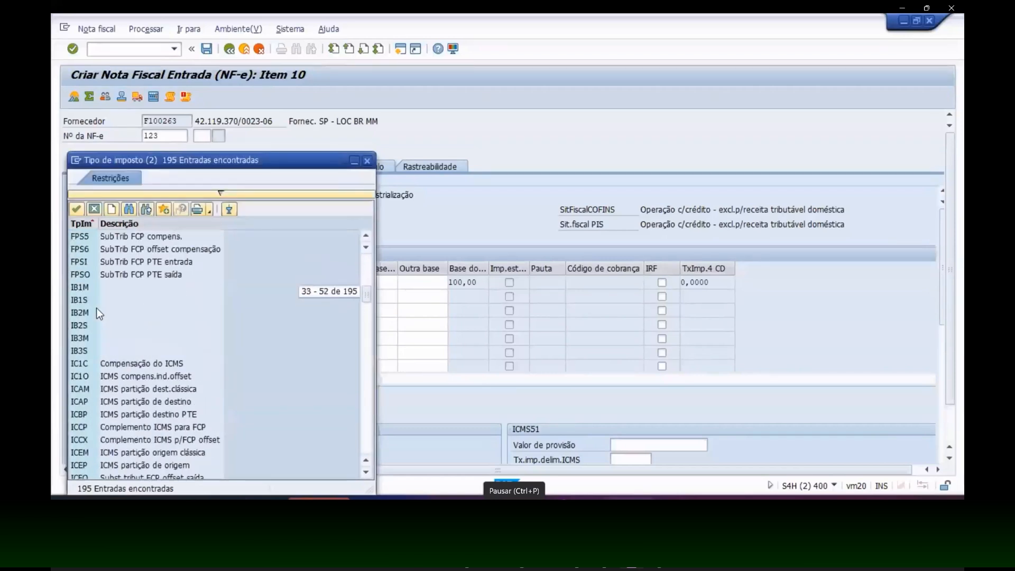
click(81, 286)
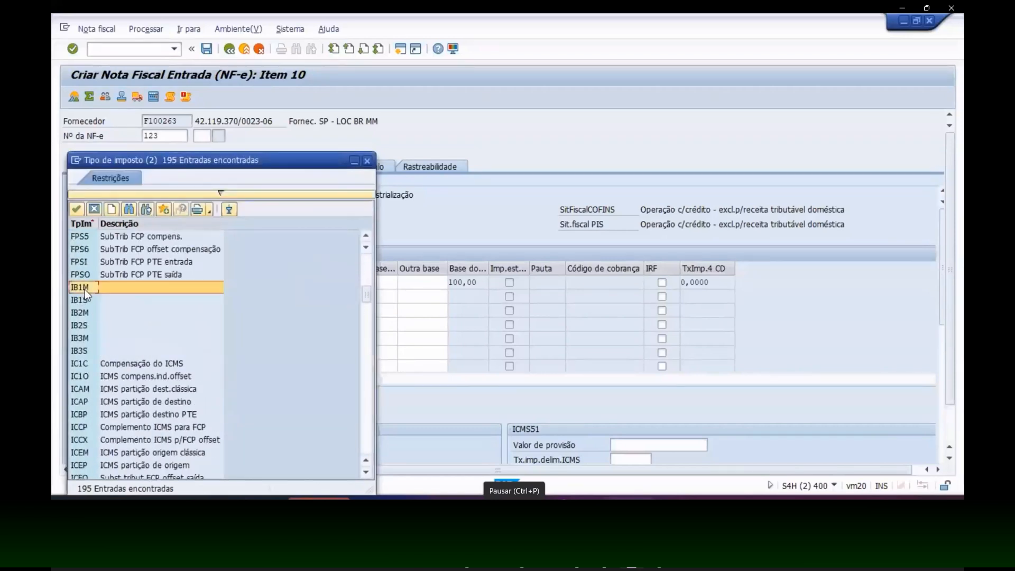
double_click(85, 290)
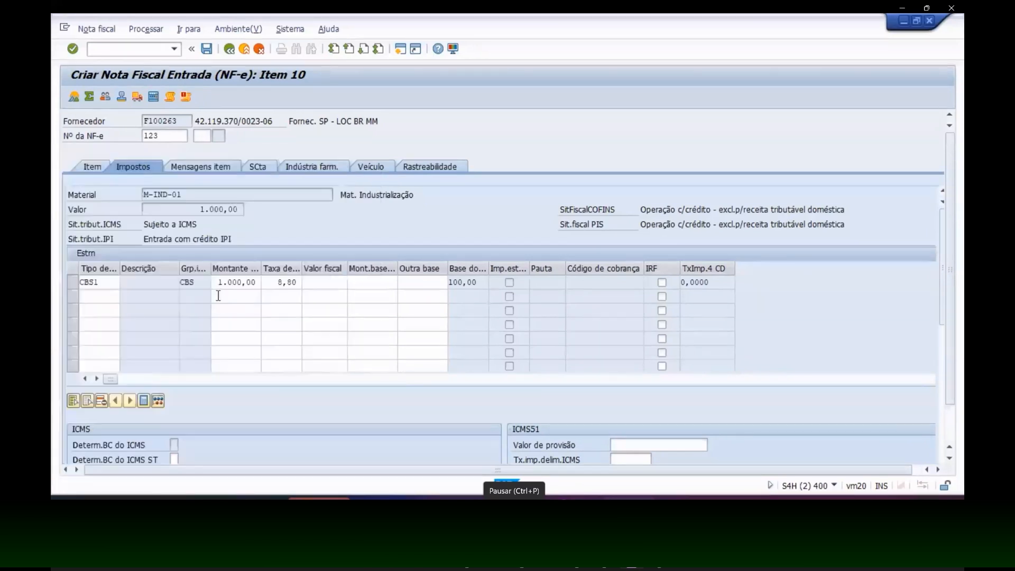
key(ctrl+c)
key(Down)
key(ctrl+v)
key(BackSpace)
text(s)
Set the base amount (Montante) to 1000 on both the IB1M and IB1S tax lines
key(Up)
key(Tab)
text(1000)
key(Down)
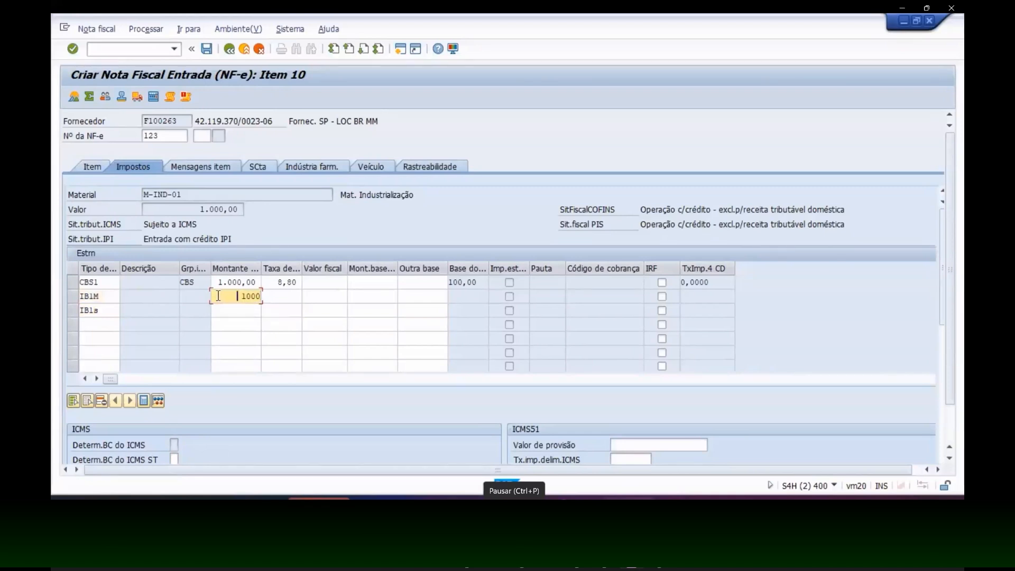
text(1000)
key(Tab)
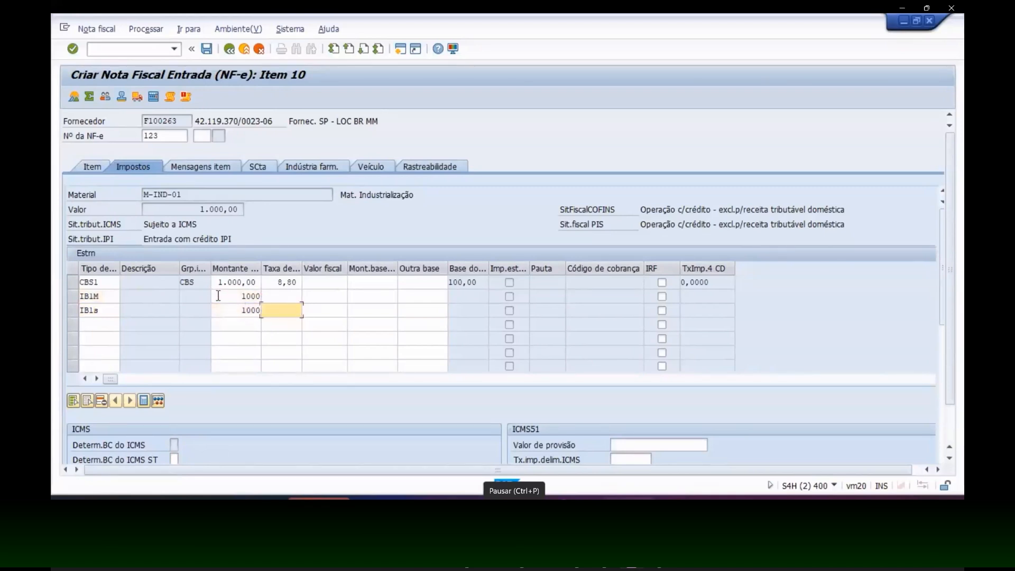
Set the tax rate to 7,7 for IB1M and to 10 for IB1S
key(Up)
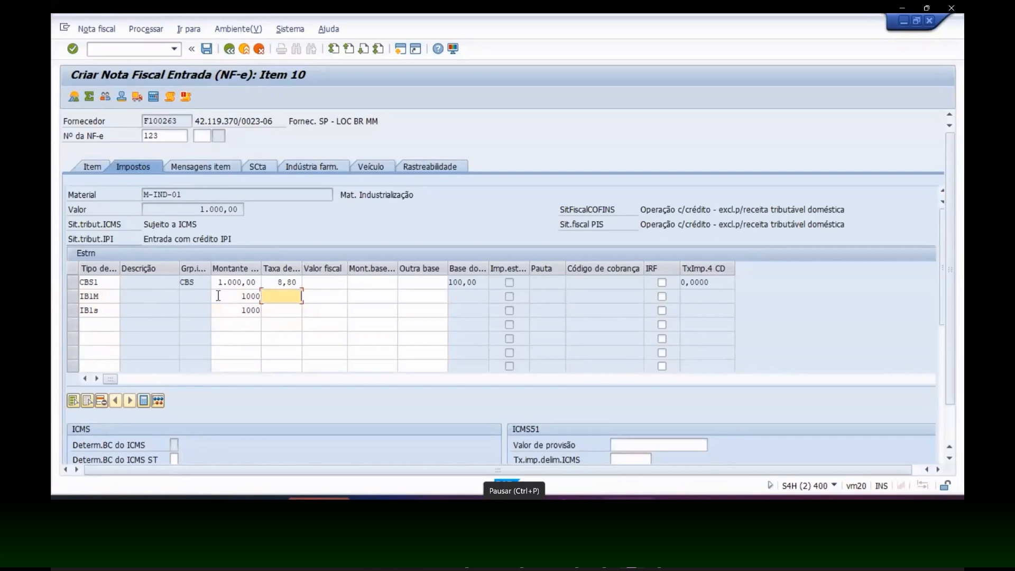
text(10)
key(BackSpace)
key(BackSpace)
text(7,7)
key(Down)
text(10)
key(Return)
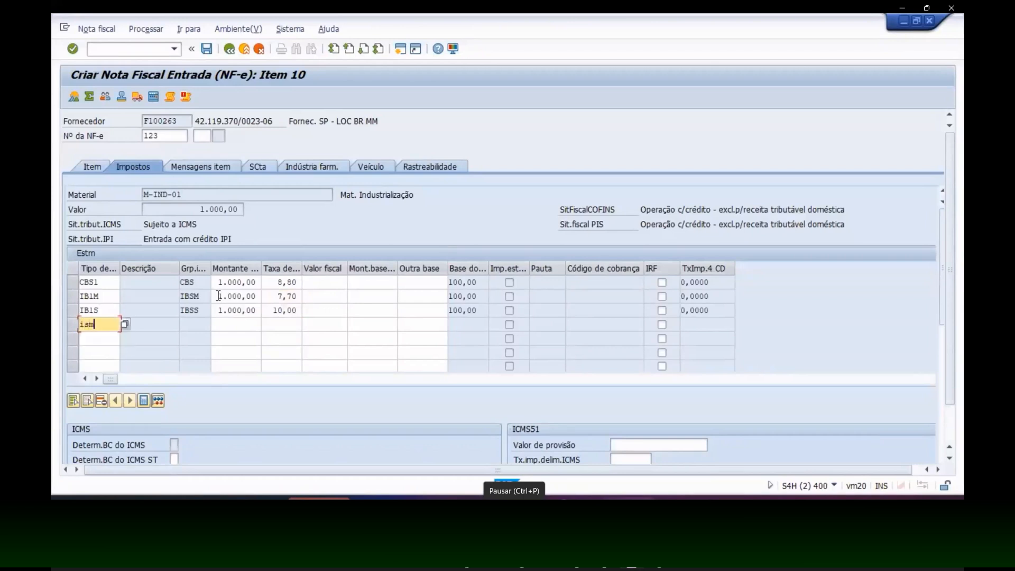
Add a tax line with tax type ICM1, base amount 1000 and tax rate 18 to item 10
text(icm1)
key(Return)
text(1000)
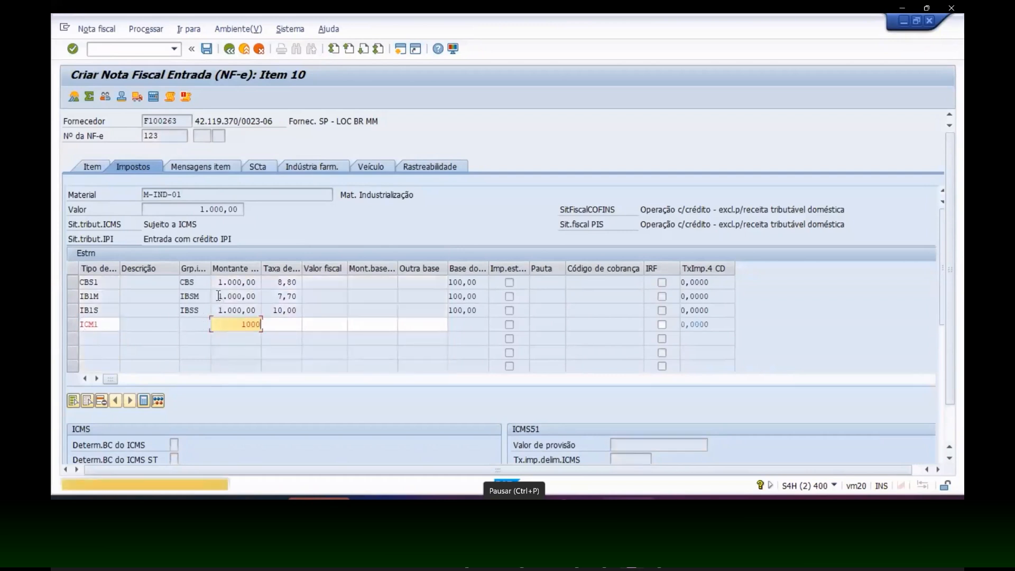
key(Tab)
text(18)
key(Return)
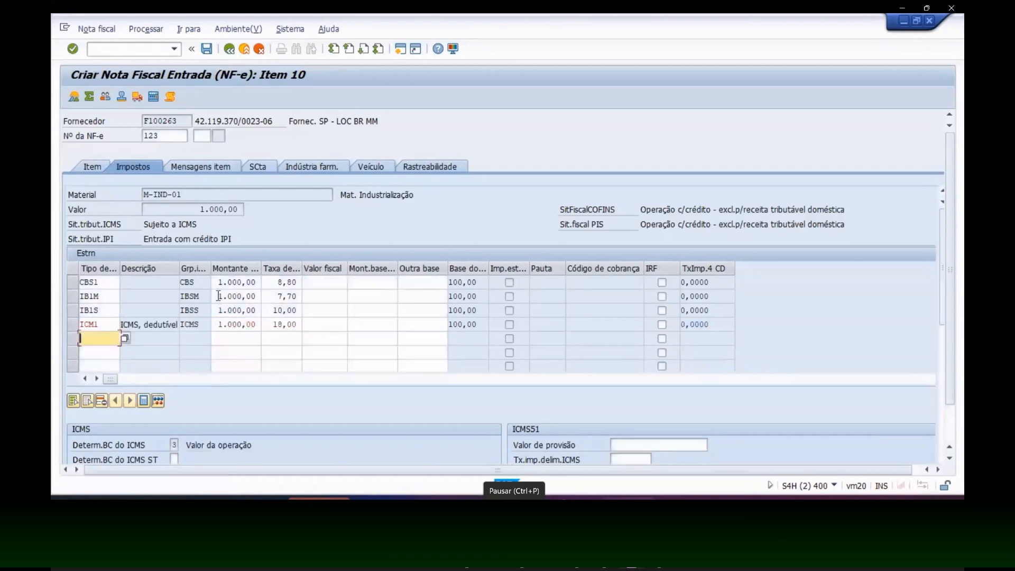
Add a tax line with tax type IPI1, base amount 1000 and tax rate 5 to item 10
text(ipi1)
key(Tab)
text(1000)
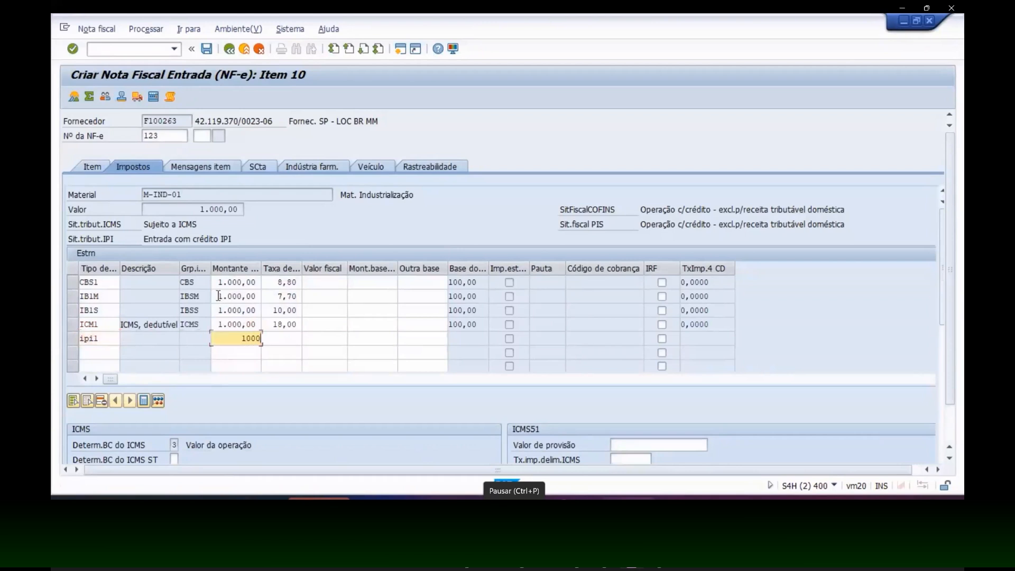
key(Tab)
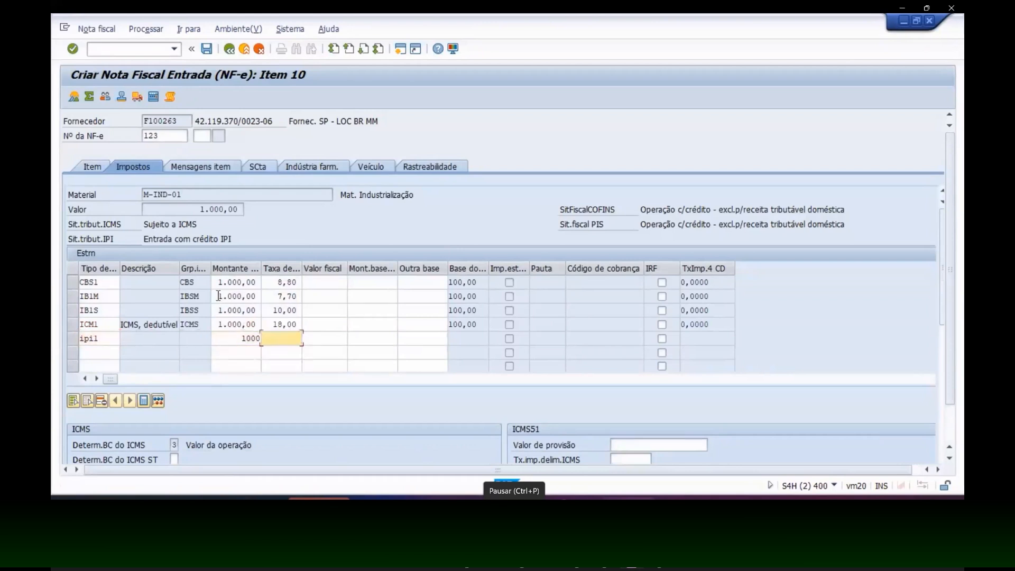
key(Return)
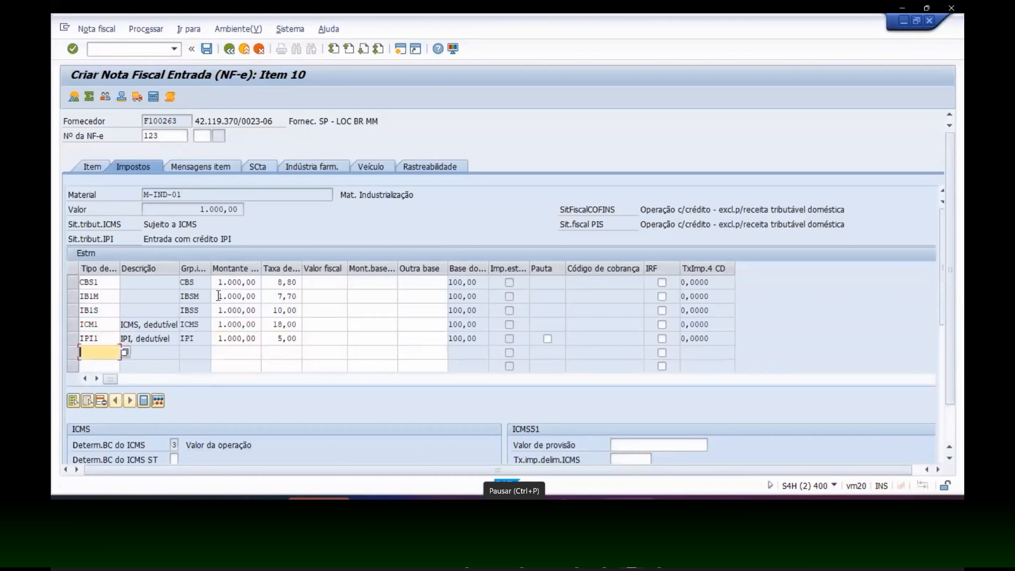
Calculate the tax values of item 10 and save the nota fiscal from its document overview
click(71, 400)
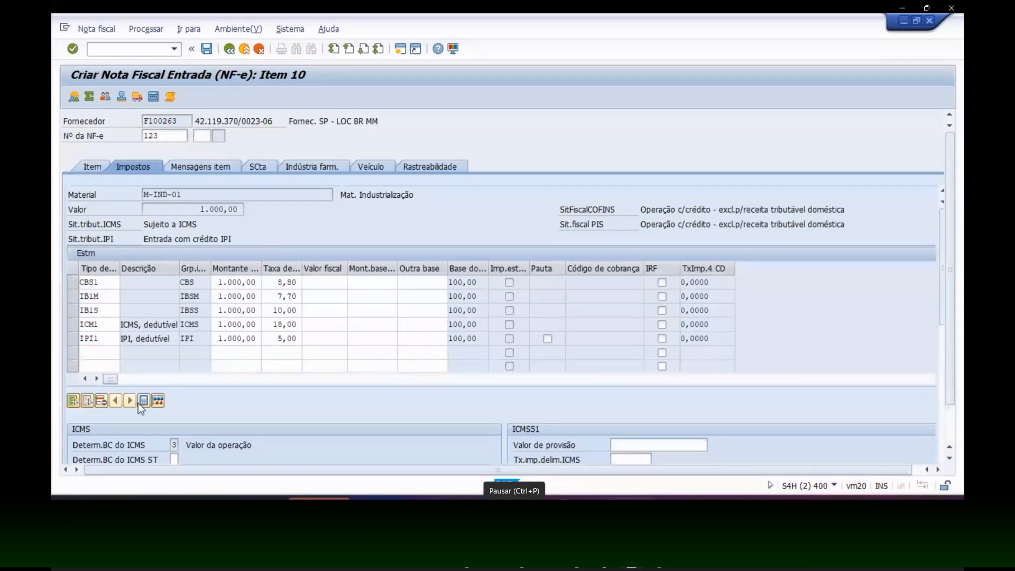
click(143, 400)
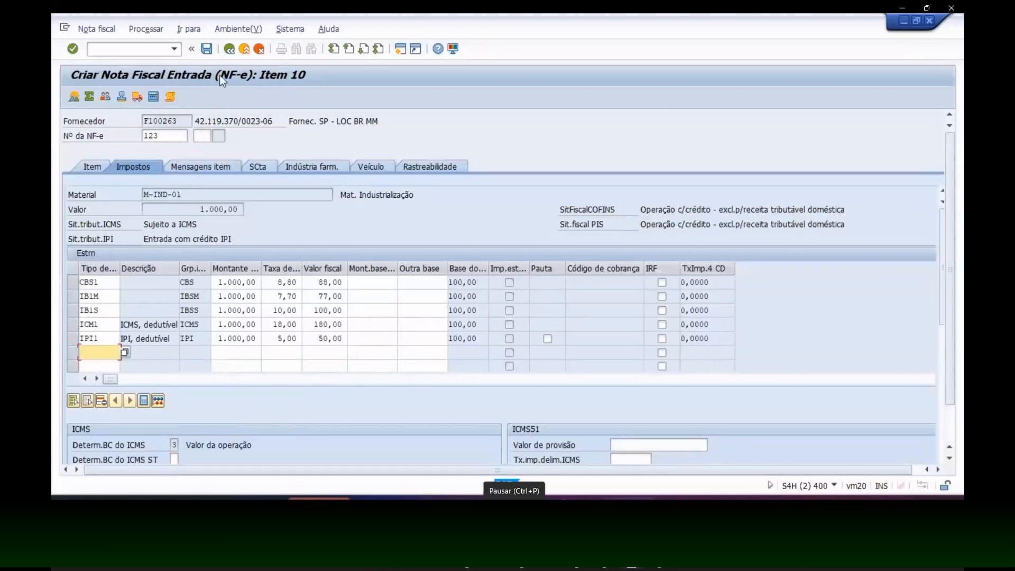
click(228, 50)
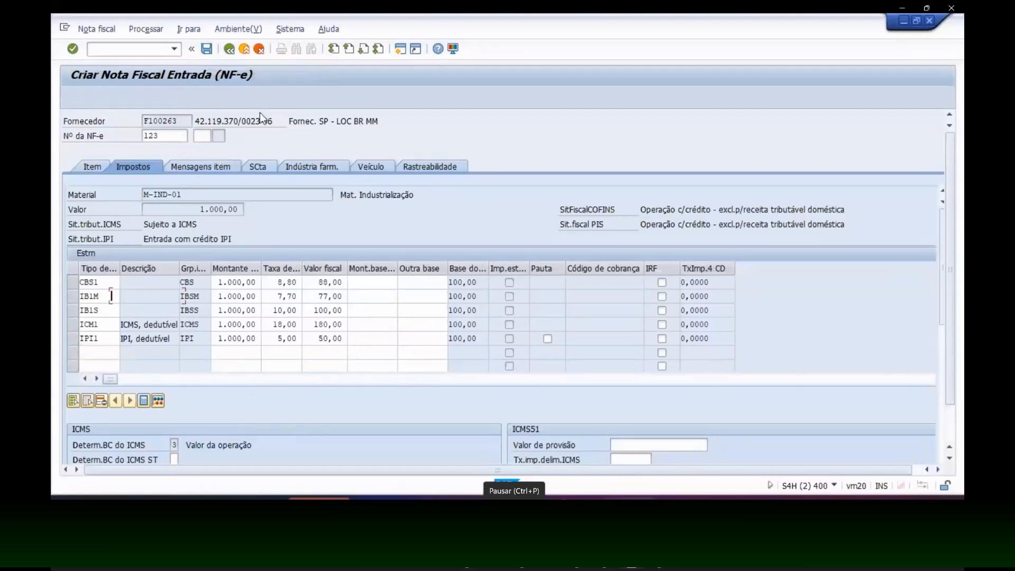
click(206, 48)
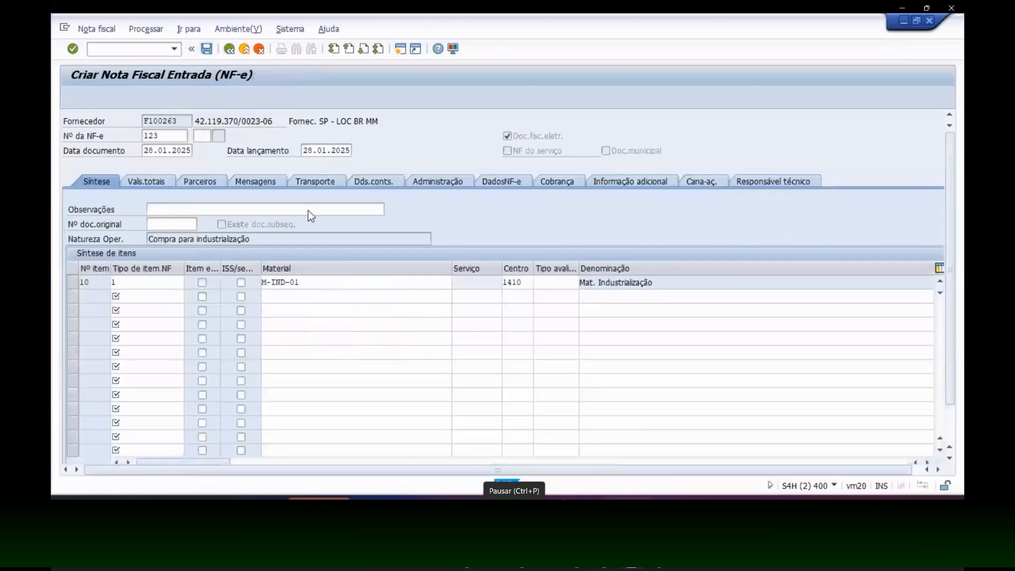